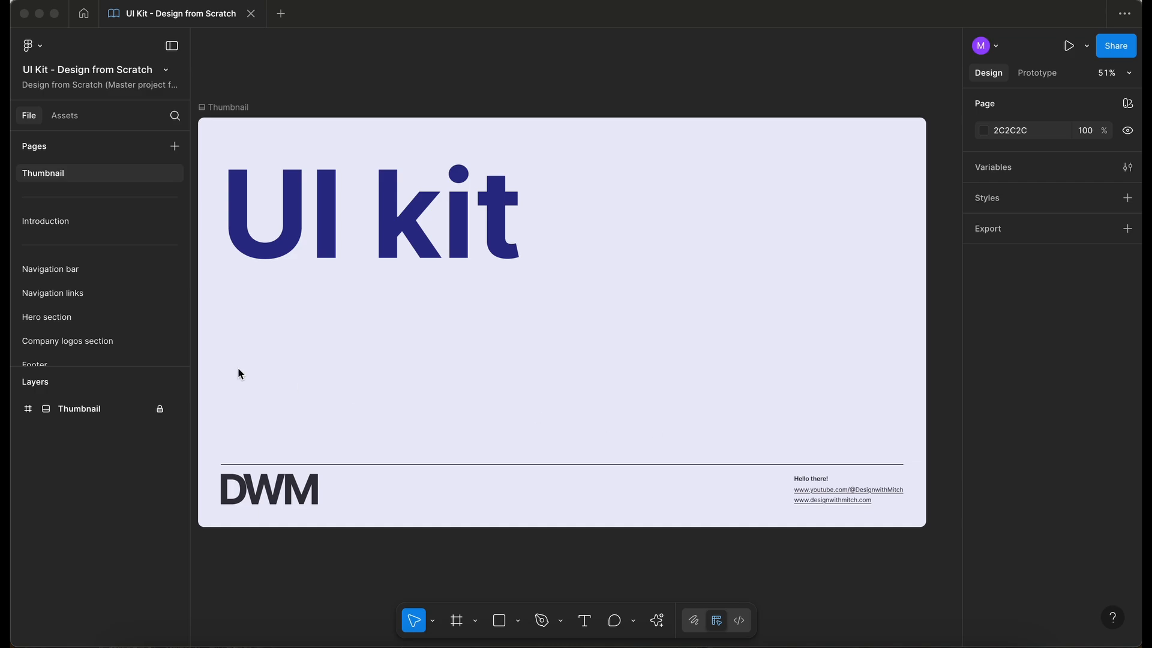
Step: Add a new page named Notification banner after the Radio page
{"action": "scroll", "coordinate": [130, 295], "scroll_direction": "down", "scroll_amount": 10}
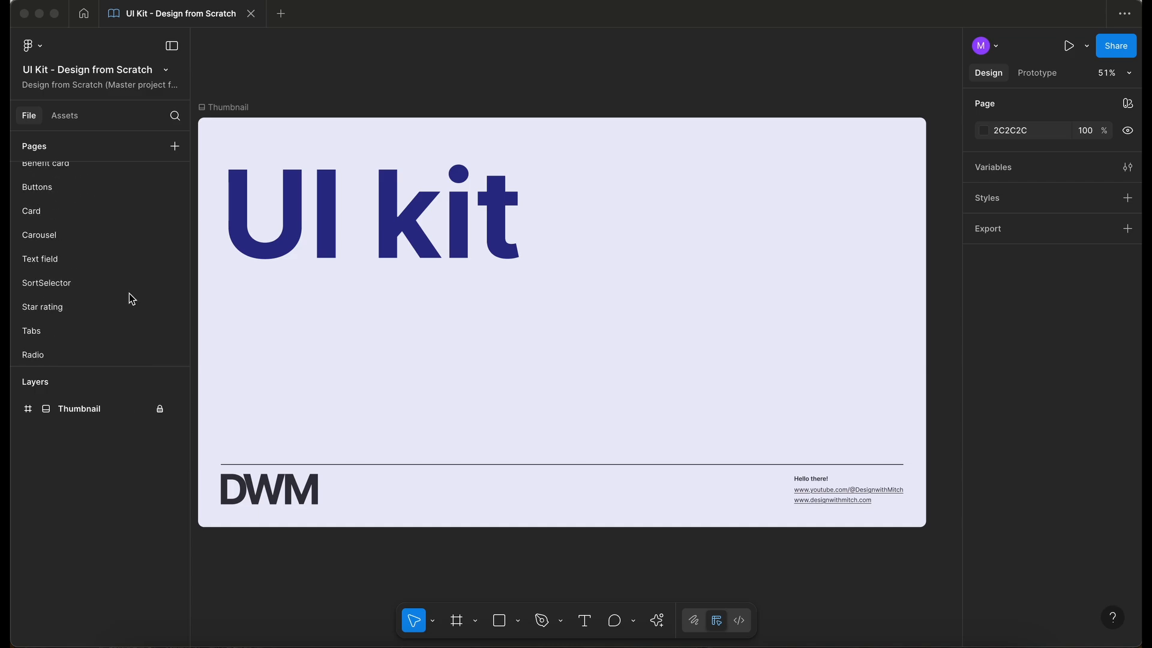
{"action": "left_click", "coordinate": [56, 355]}
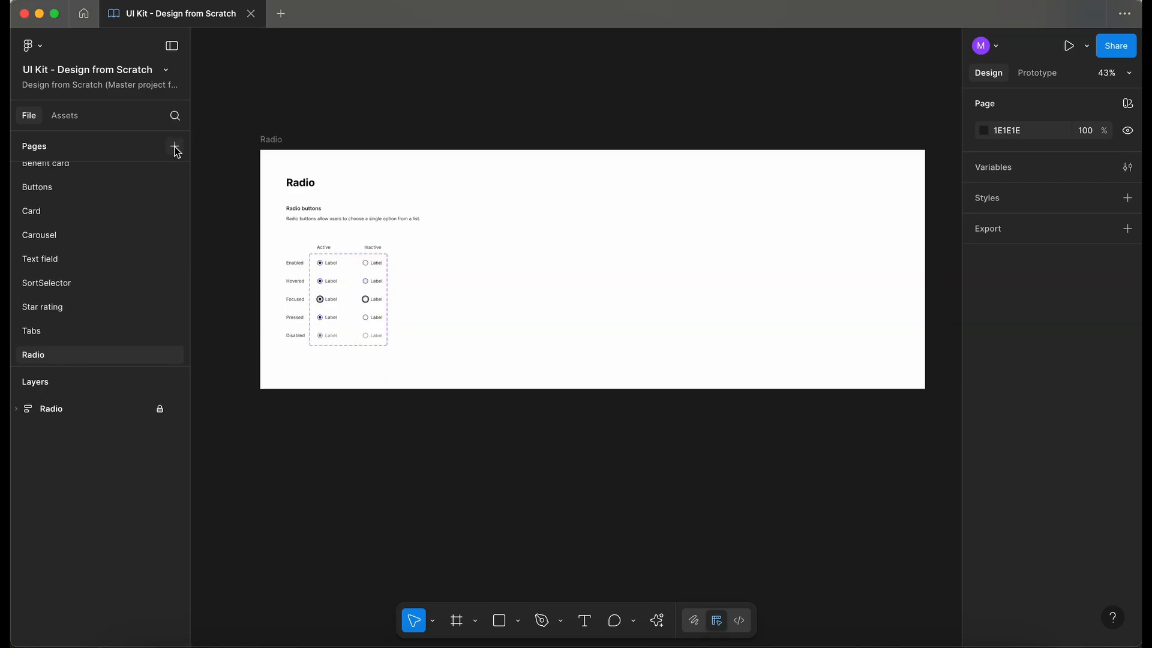
{"action": "left_click", "coordinate": [175, 146]}
{"action": "type", "text": "Notification banner"}
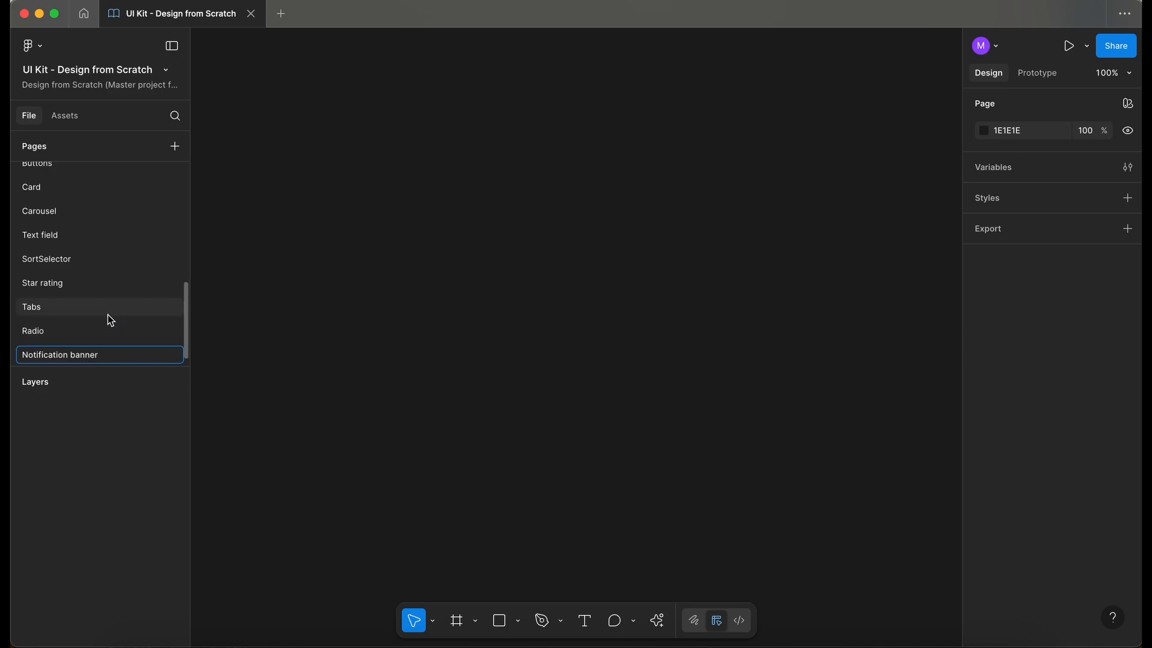
{"action": "left_click", "coordinate": [283, 357]}
Step: Copy the Navigation links documentation frame onto the Notification banner page and relock the original
{"action": "scroll", "coordinate": [81, 294], "scroll_direction": "up", "scroll_amount": 10}
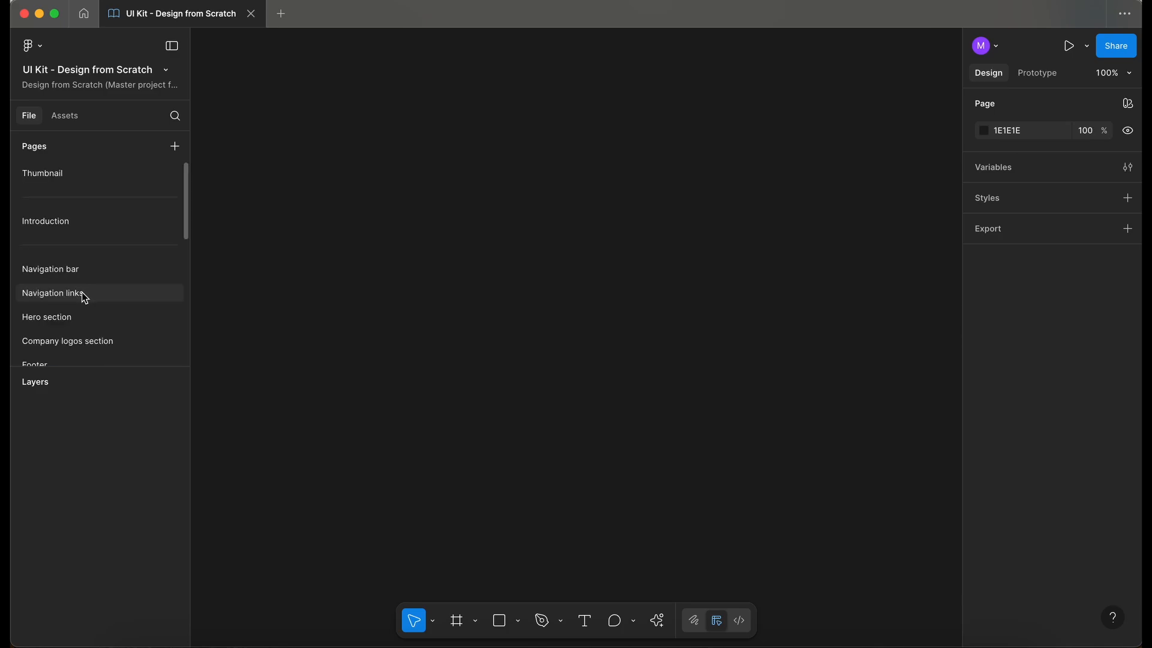
{"action": "left_click", "coordinate": [81, 293]}
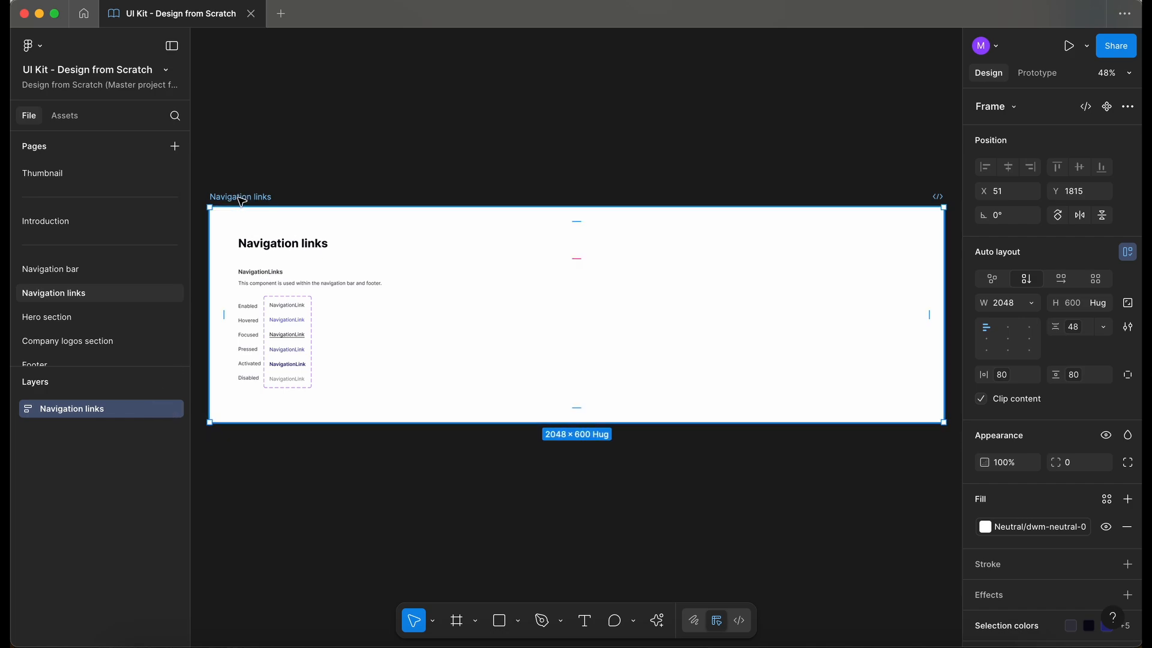
{"action": "left_click", "coordinate": [160, 408]}
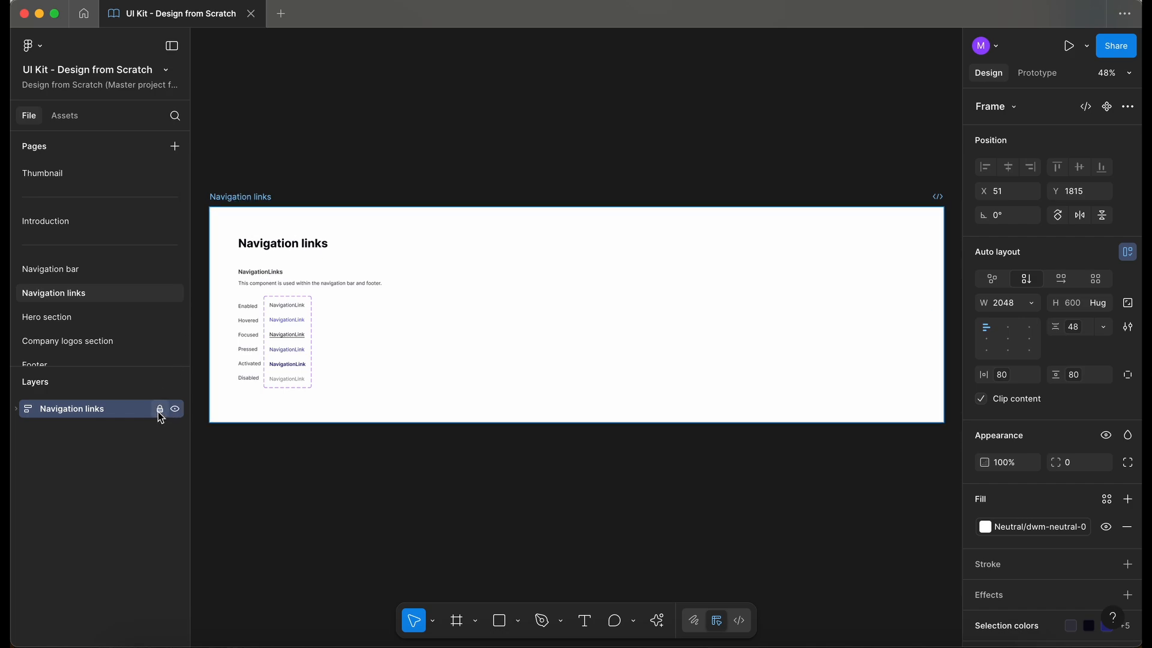
{"action": "scroll", "coordinate": [103, 267], "scroll_direction": "down", "scroll_amount": 5}
{"action": "left_click", "coordinate": [93, 354]}
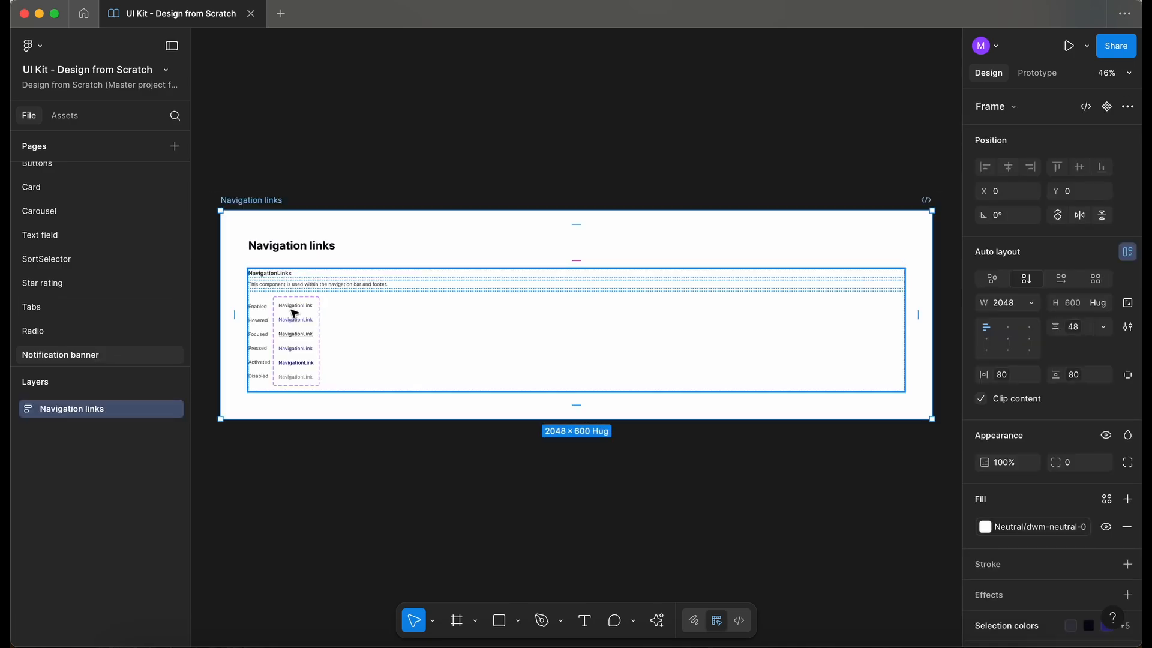
Step: Delete the navigation link component set and the state labels from the pasted documentation frame
{"action": "left_click", "coordinate": [292, 313]}
{"action": "left_click", "coordinate": [292, 314]}
{"action": "key", "text": "Delete"}
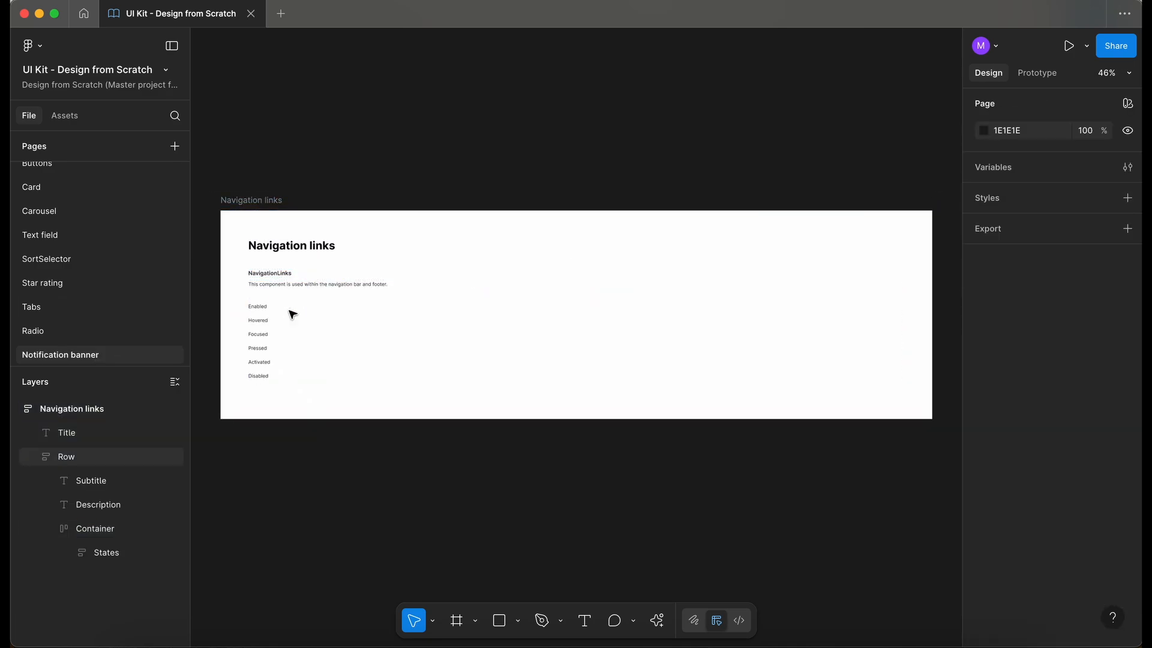
Step: Change the frame name, title and subtitle to Notification banner and the description to "Displays brief contextual feedback for error, alert, success, and general information messages."
{"action": "scroll", "coordinate": [292, 314], "scroll_direction": "up", "scroll_amount": 5}
{"action": "scroll", "coordinate": [292, 313], "scroll_direction": "down", "scroll_amount": 1}
{"action": "left_click", "coordinate": [264, 146]}
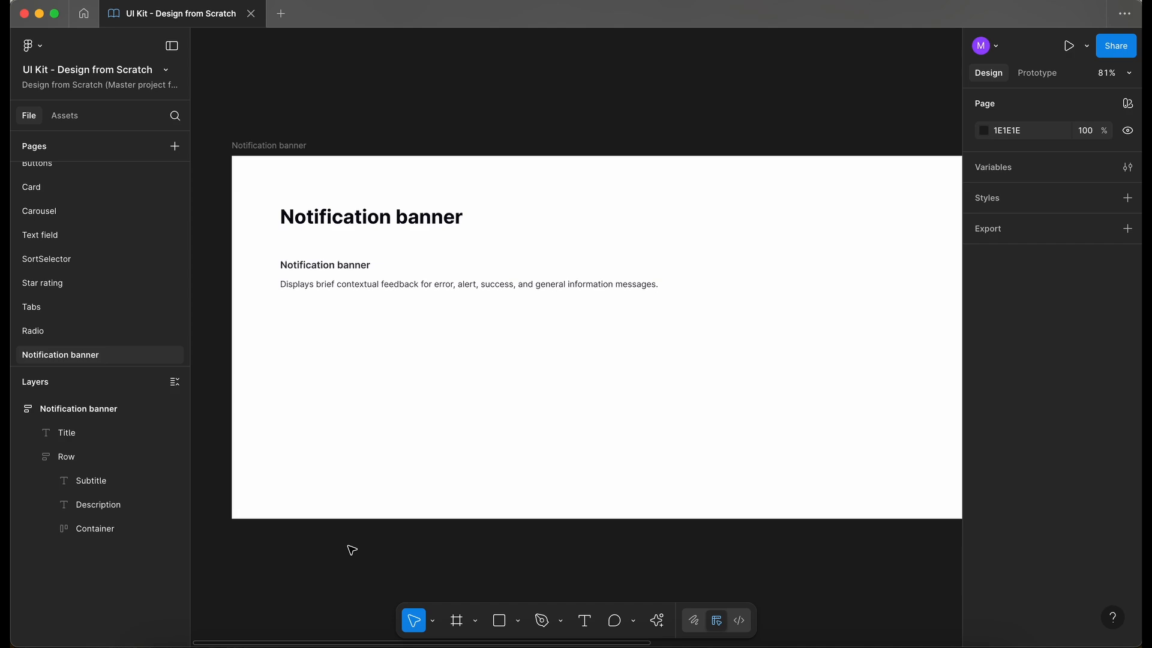
Step: Draw a frame about 1177 by 979 left of the Notification banner frame, level with its top edge, and name it Testing
{"action": "scroll", "coordinate": [352, 550], "scroll_direction": "down", "scroll_amount": 3}
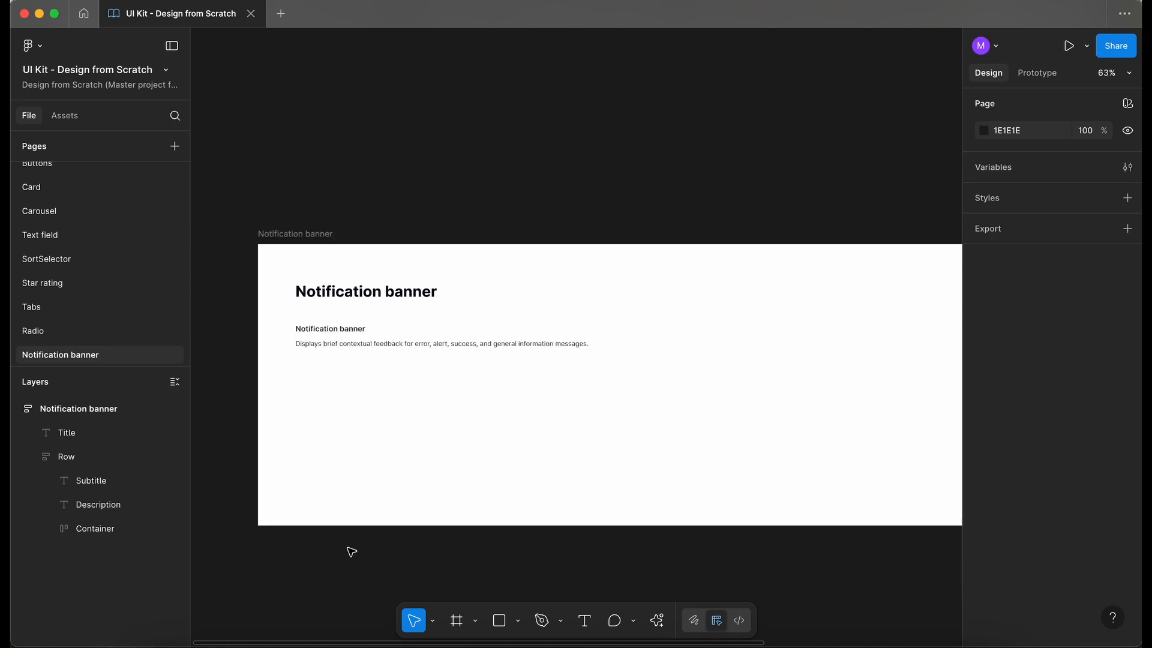
{"action": "scroll", "coordinate": [351, 551], "scroll_direction": "left", "scroll_amount": 10}
{"action": "scroll", "coordinate": [351, 552], "scroll_direction": "down", "scroll_amount": 2}
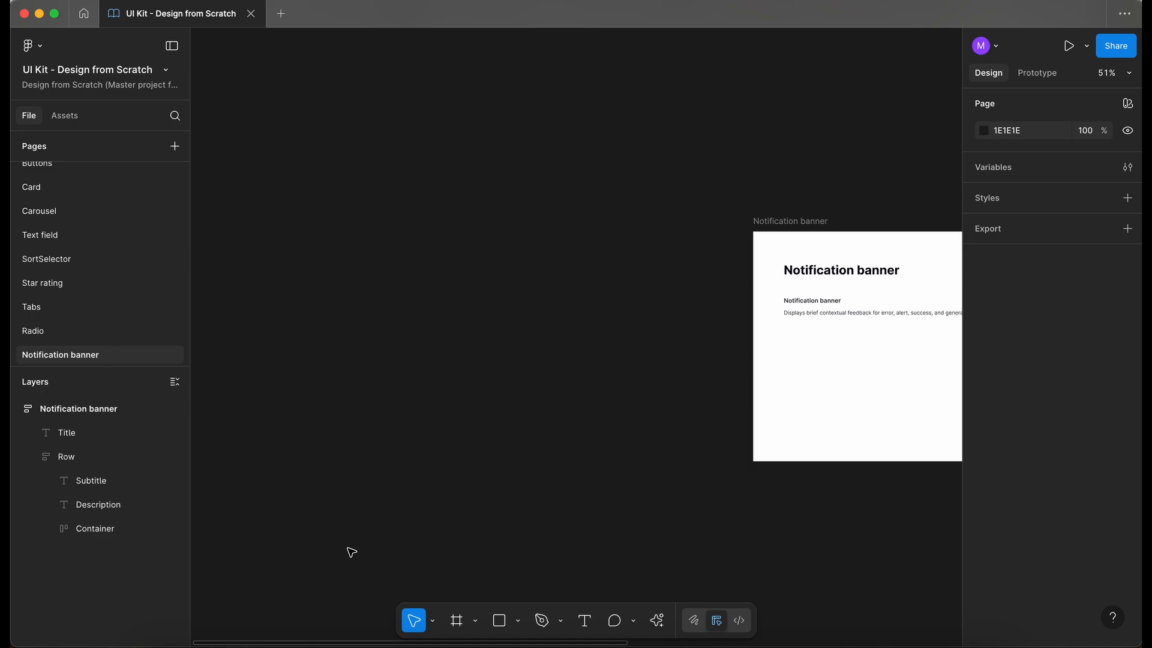
{"action": "key", "text": "f"}
{"action": "mouse_move", "coordinate": [270, 223]}
{"action": "left_mouse_down"}
{"action": "mouse_move", "coordinate": [646, 566]}
{"action": "mouse_move", "coordinate": [722, 598]}
{"action": "left_mouse_up"}
{"action": "left_click_drag", "start_coordinate": [294, 215], "coordinate": [292, 222]}
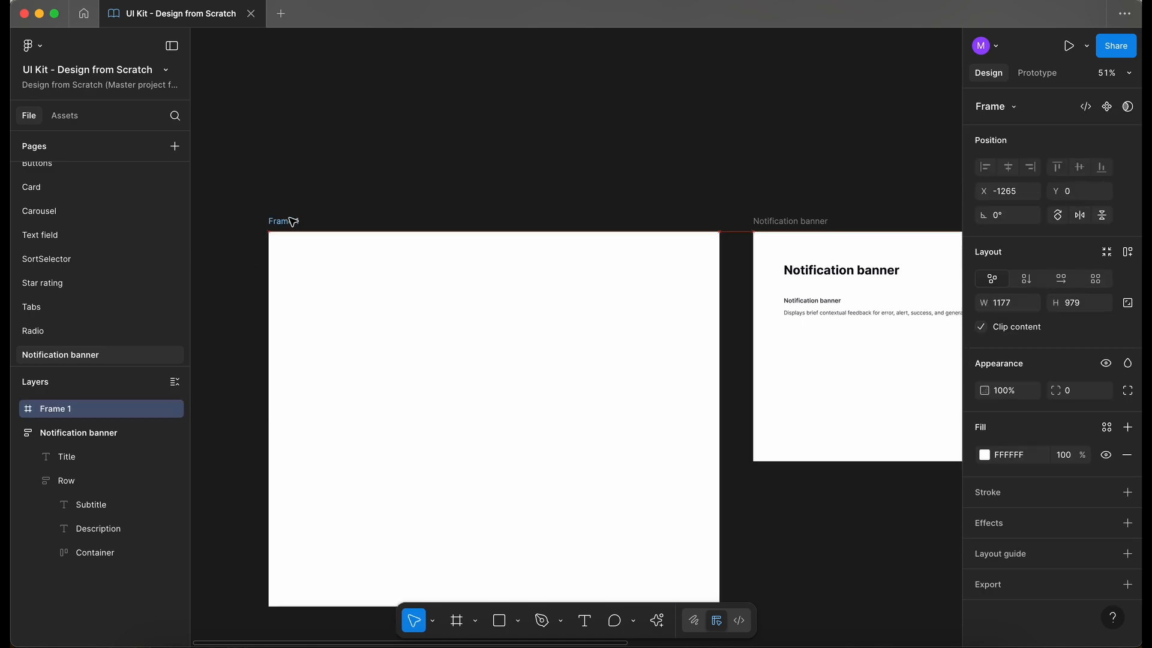
{"action": "double_click", "coordinate": [293, 222]}
{"action": "type", "text": "Testing"}
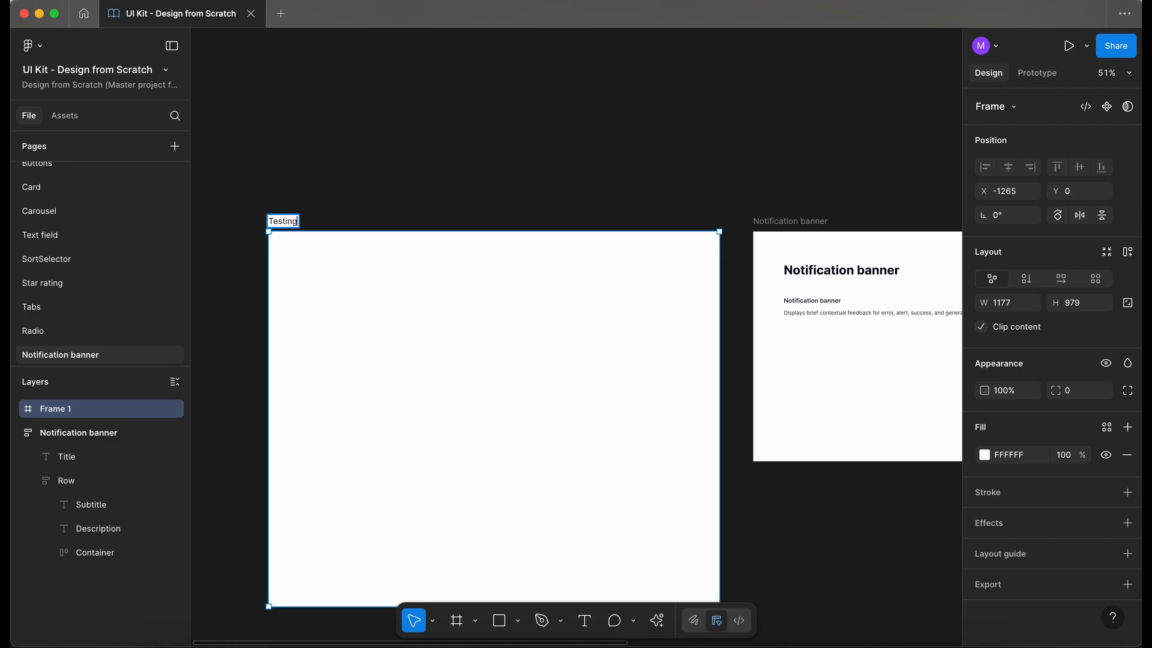
{"action": "key", "text": "Return"}
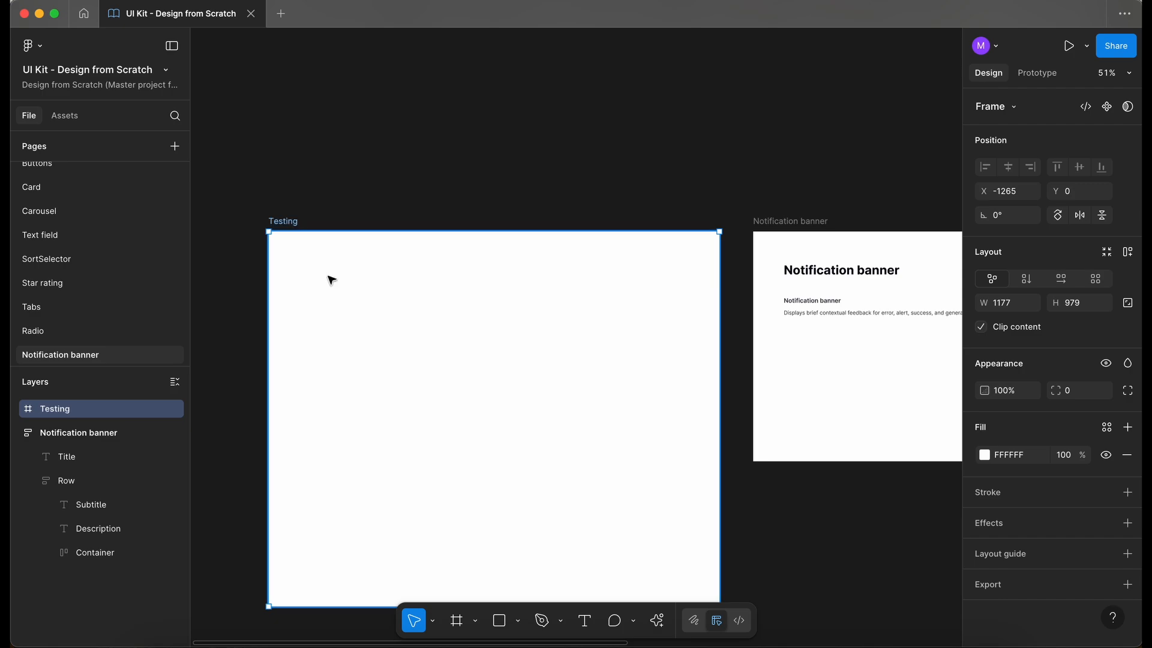
Step: Open the Wireframes page of the Research - Design from Scratch file
{"action": "left_click", "coordinate": [85, 17]}
{"action": "double_click", "coordinate": [645, 226]}
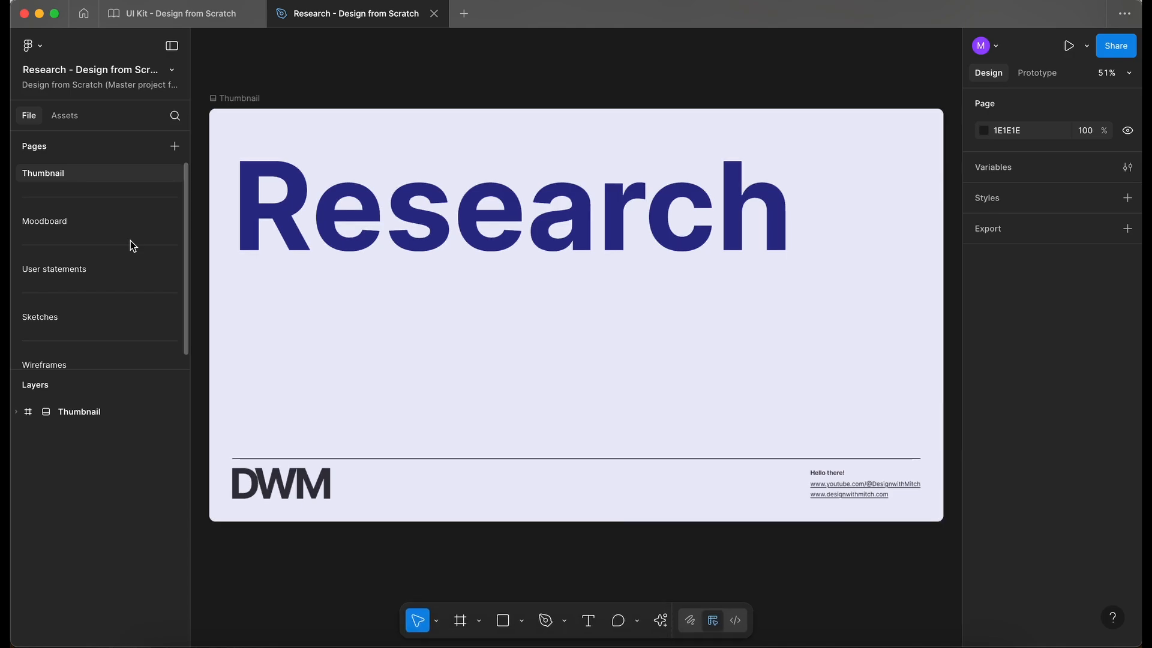
{"action": "scroll", "coordinate": [114, 288], "scroll_direction": "down", "scroll_amount": 1}
{"action": "left_click", "coordinate": [90, 357]}
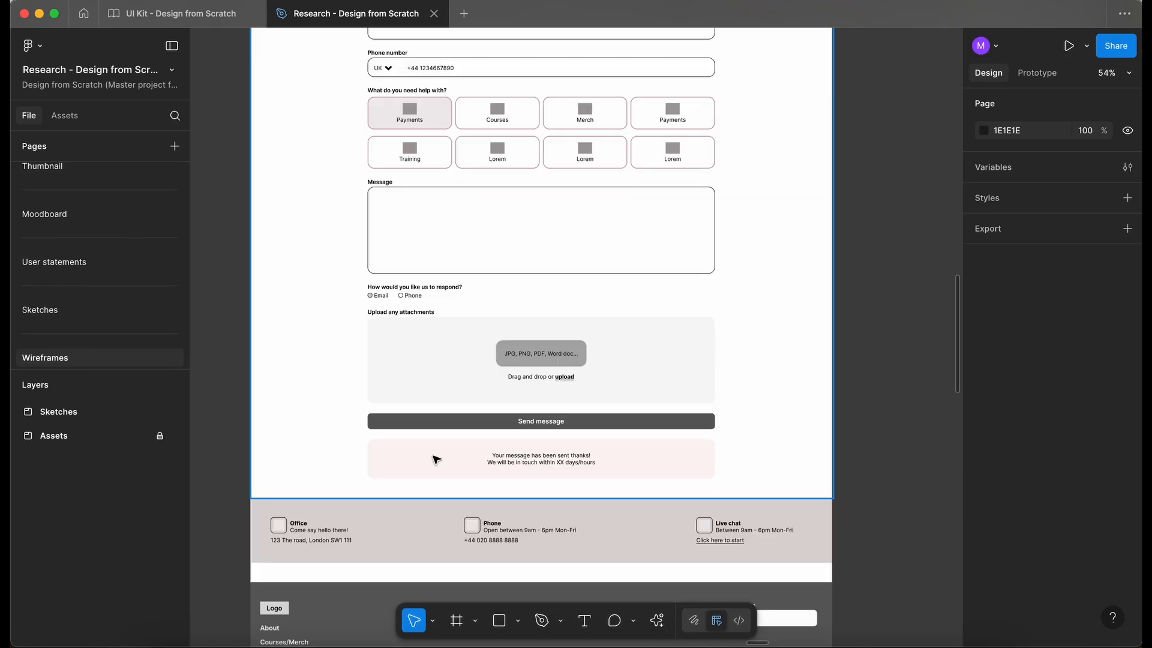
Step: Copy the "Your message has been sent thanks!" section from the form wireframe into the UI Kit file's Testing frame
{"action": "left_click", "coordinate": [435, 459]}
{"action": "left_click", "coordinate": [436, 459]}
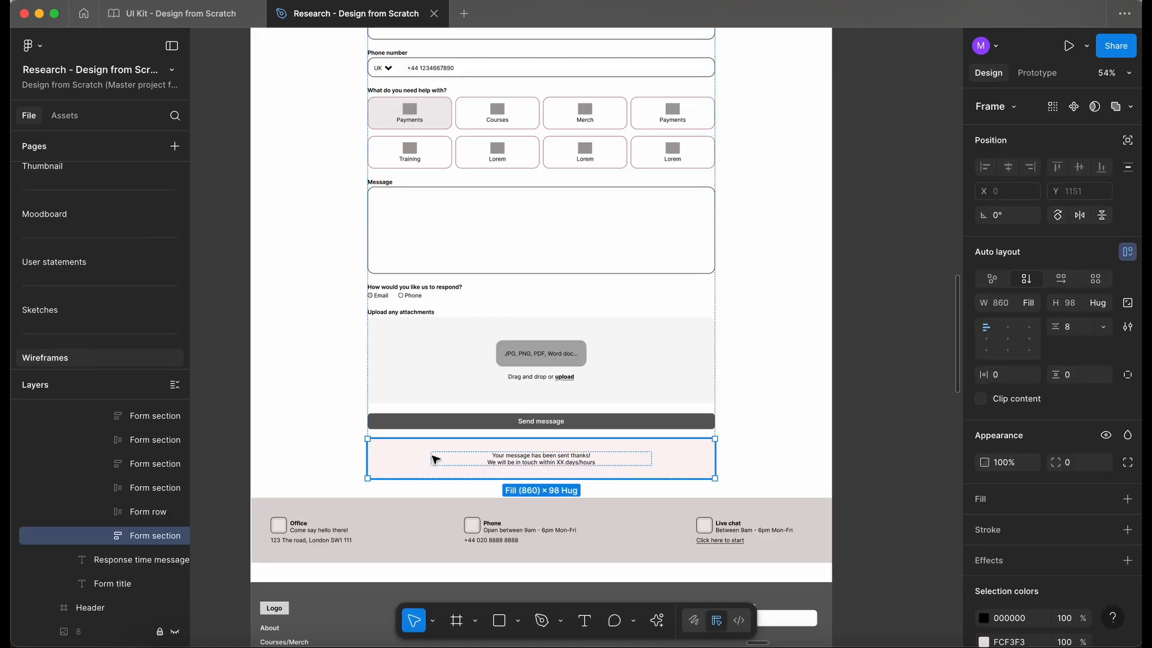
{"action": "scroll", "coordinate": [21, 420], "scroll_direction": "up", "scroll_amount": 10}
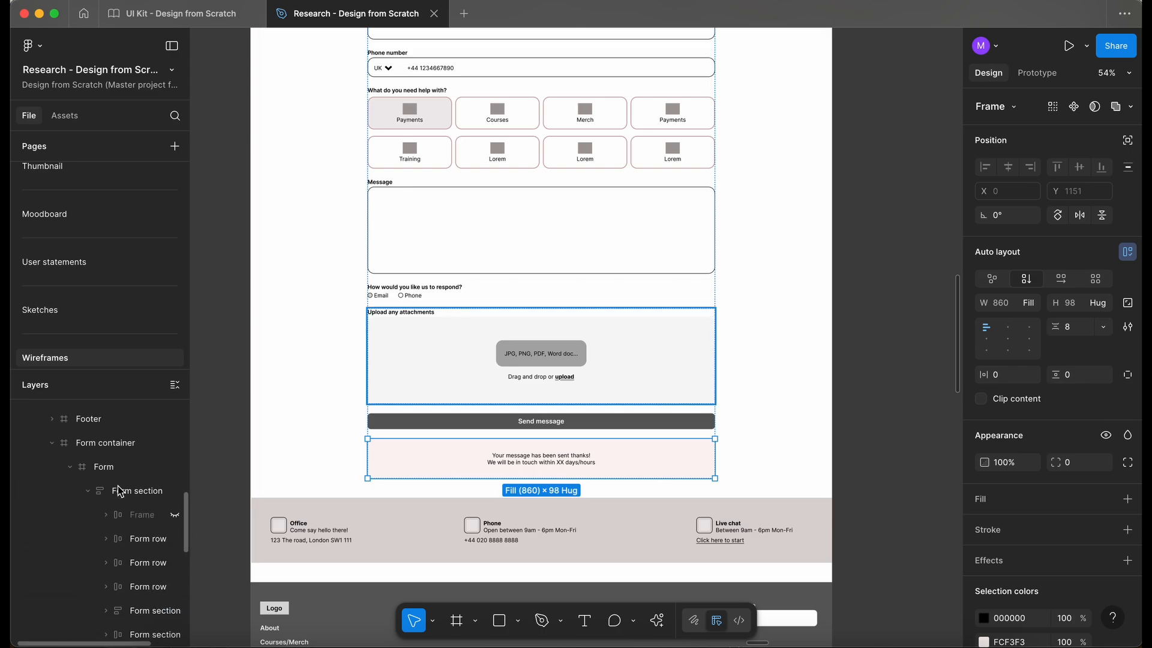
{"action": "left_click", "coordinate": [17, 413]}
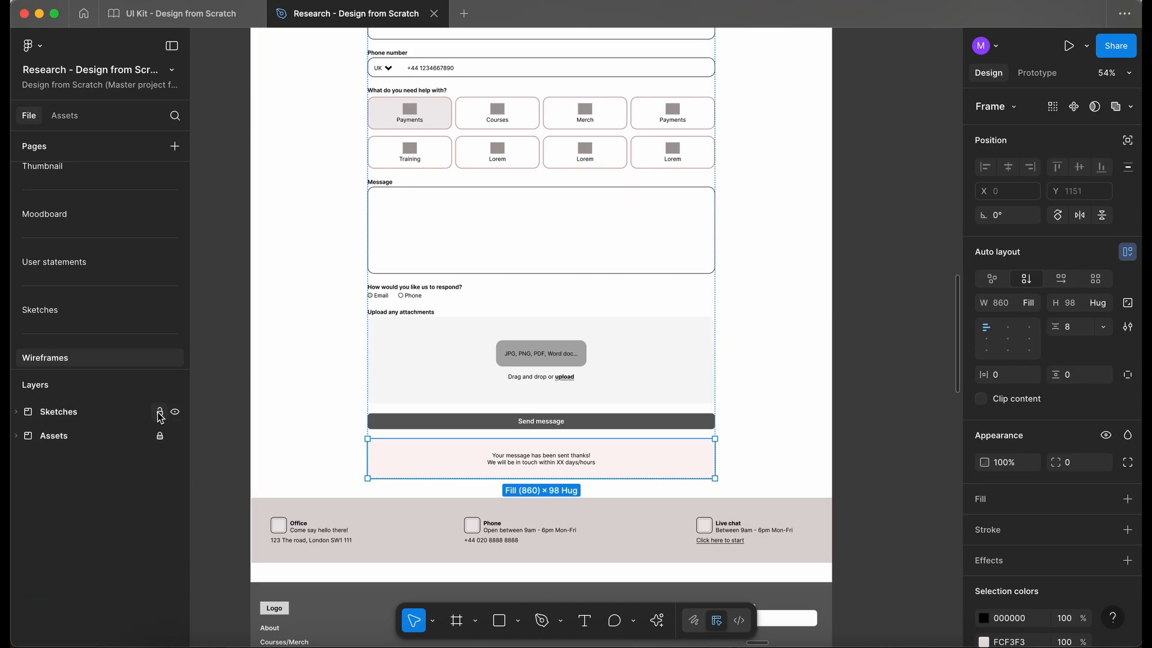
{"action": "left_click", "coordinate": [246, 402]}
{"action": "left_click", "coordinate": [434, 13]}
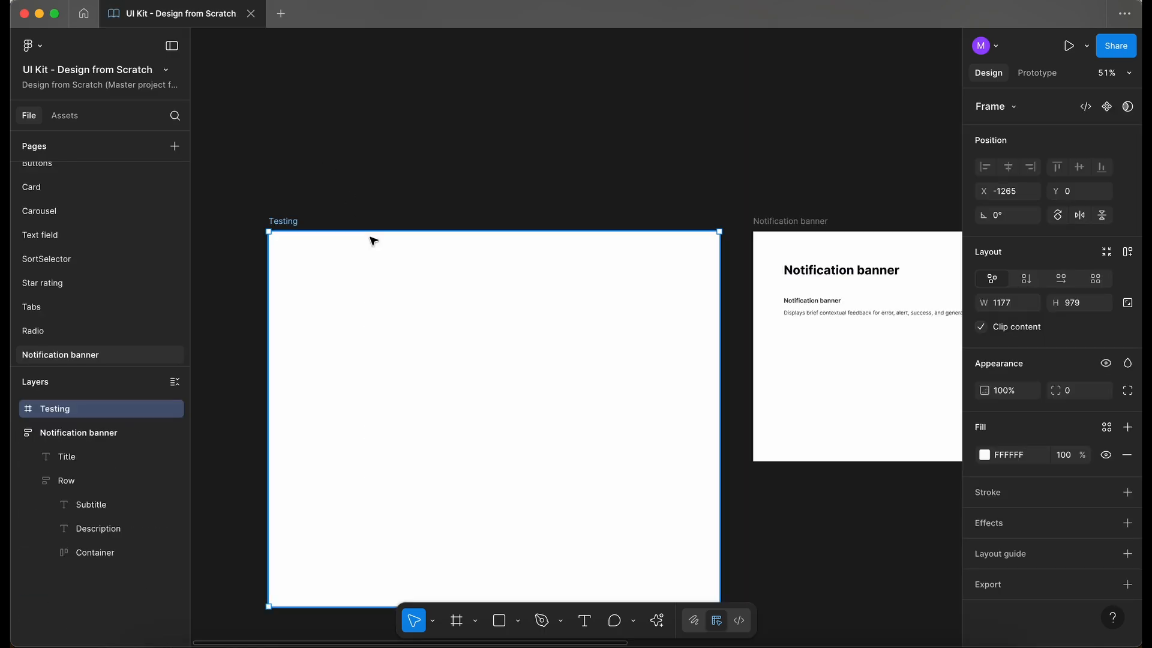
{"action": "scroll", "coordinate": [323, 285], "scroll_direction": "up", "scroll_amount": 5}
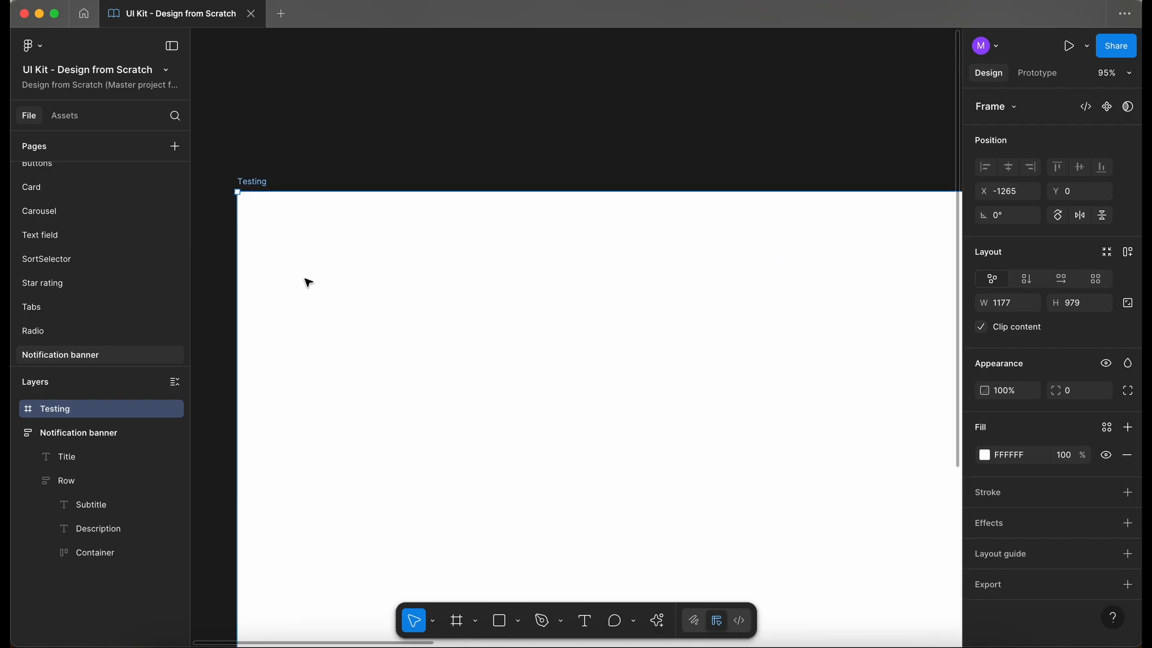
{"action": "key", "text": "super+v"}
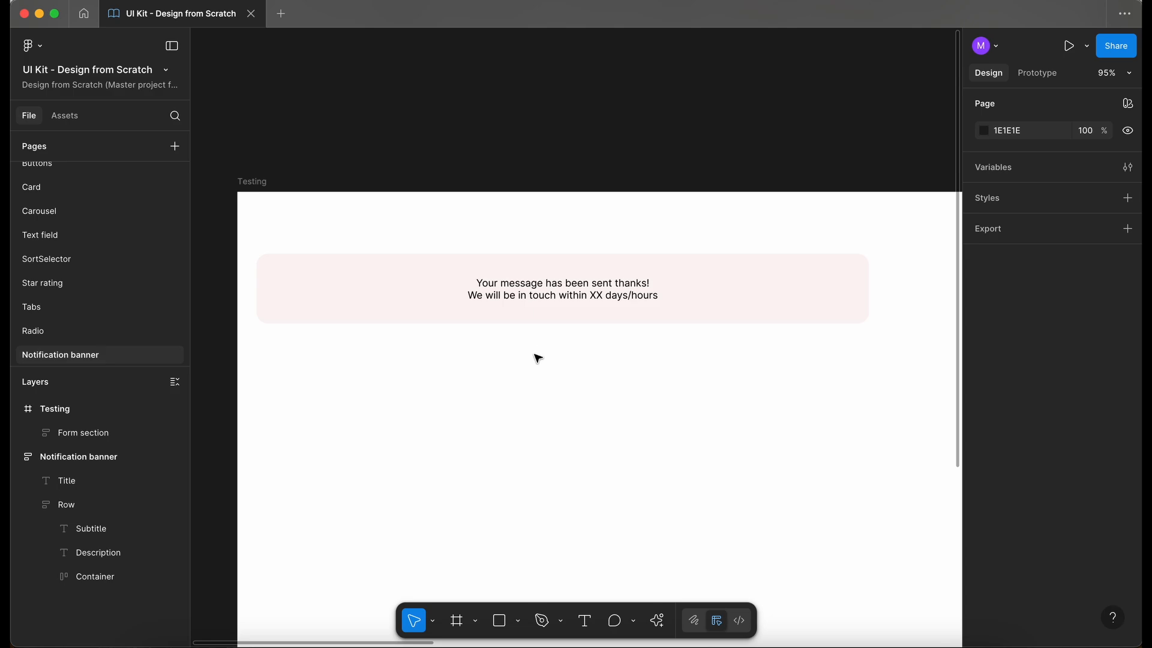
{"action": "scroll", "coordinate": [538, 358], "scroll_direction": "down", "scroll_amount": 1}
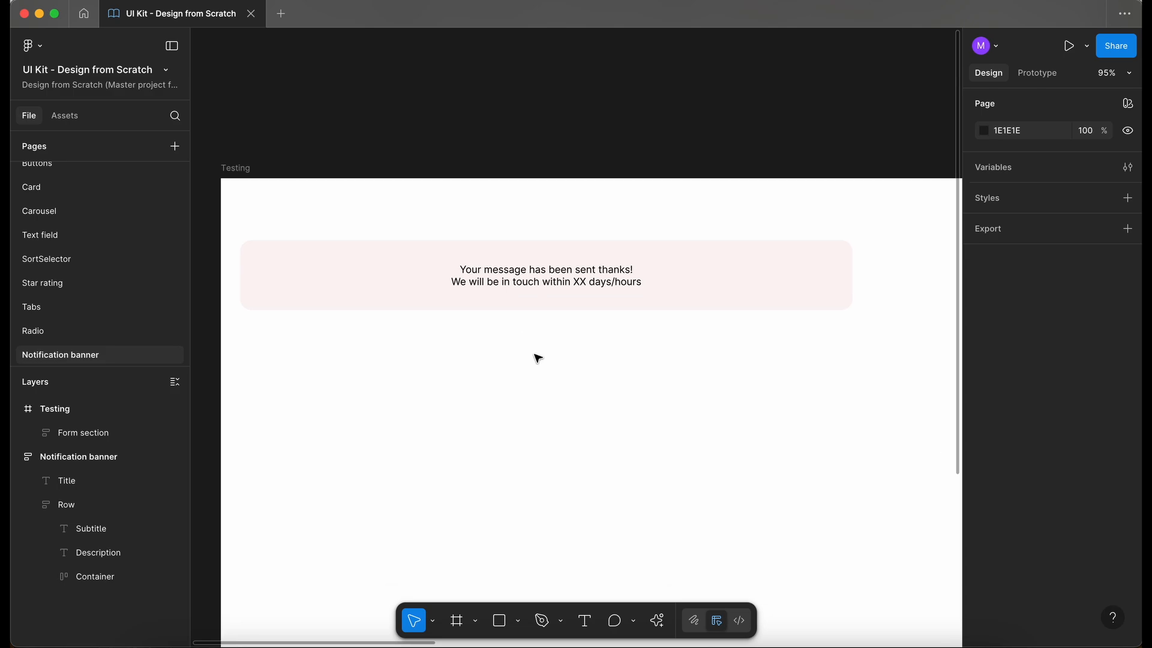
{"action": "scroll", "coordinate": [538, 358], "scroll_direction": "down", "scroll_amount": 2}
{"action": "scroll", "coordinate": [538, 358], "scroll_direction": "down", "scroll_amount": 2}
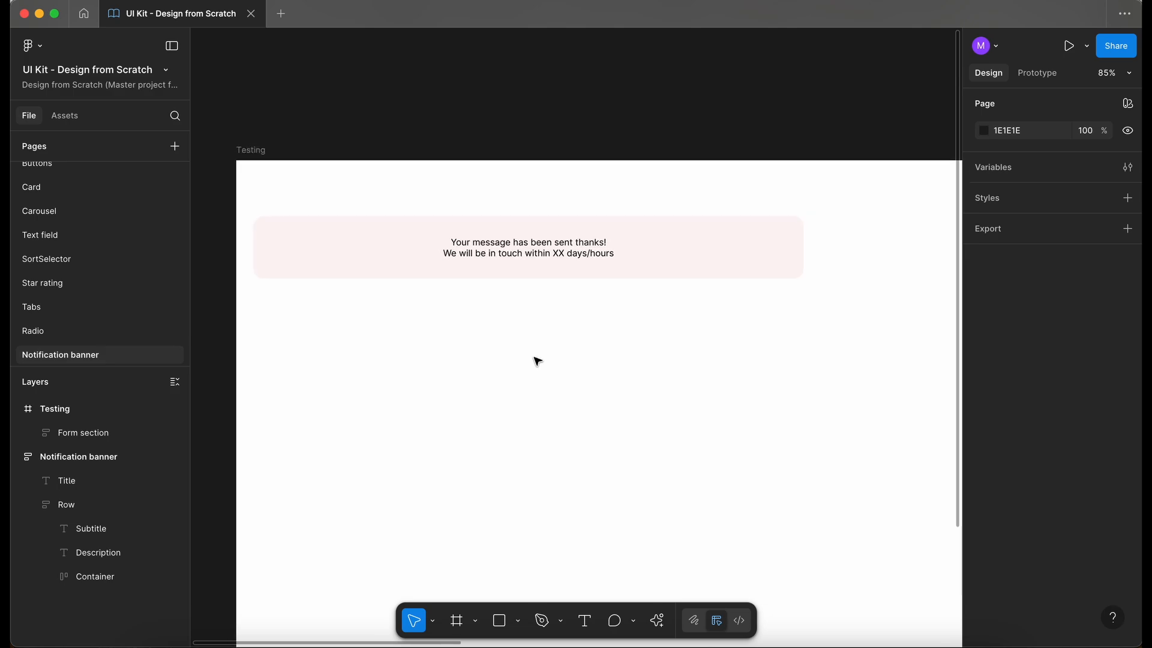
{"action": "left_click", "coordinate": [344, 256]}
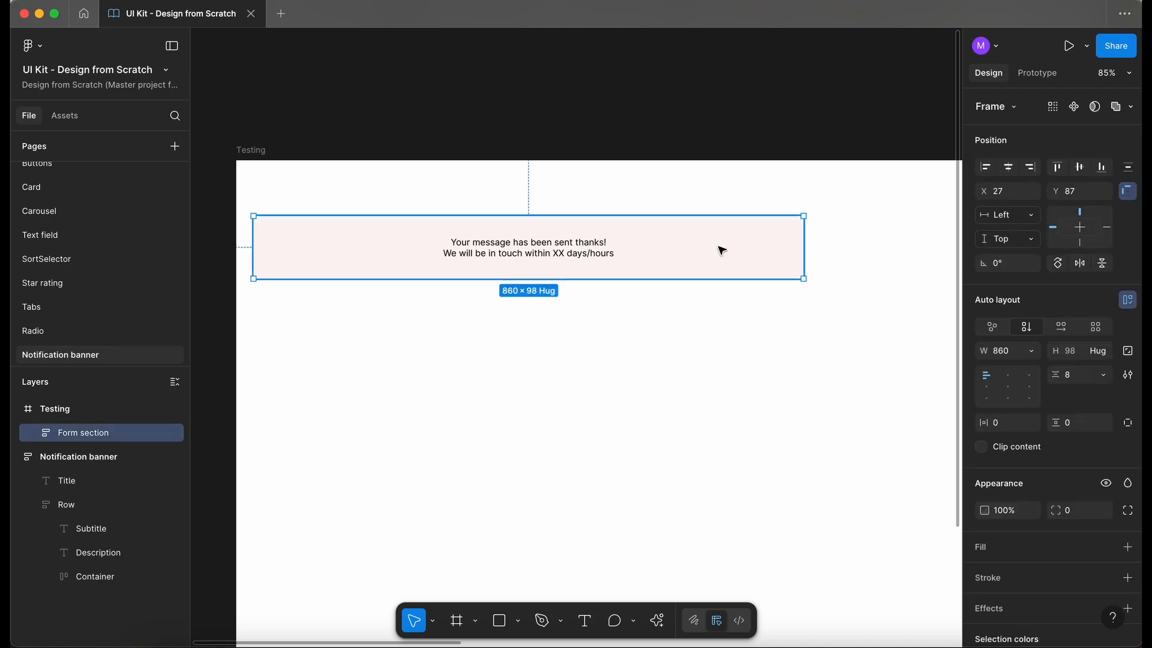
{"action": "key", "text": "Escape"}
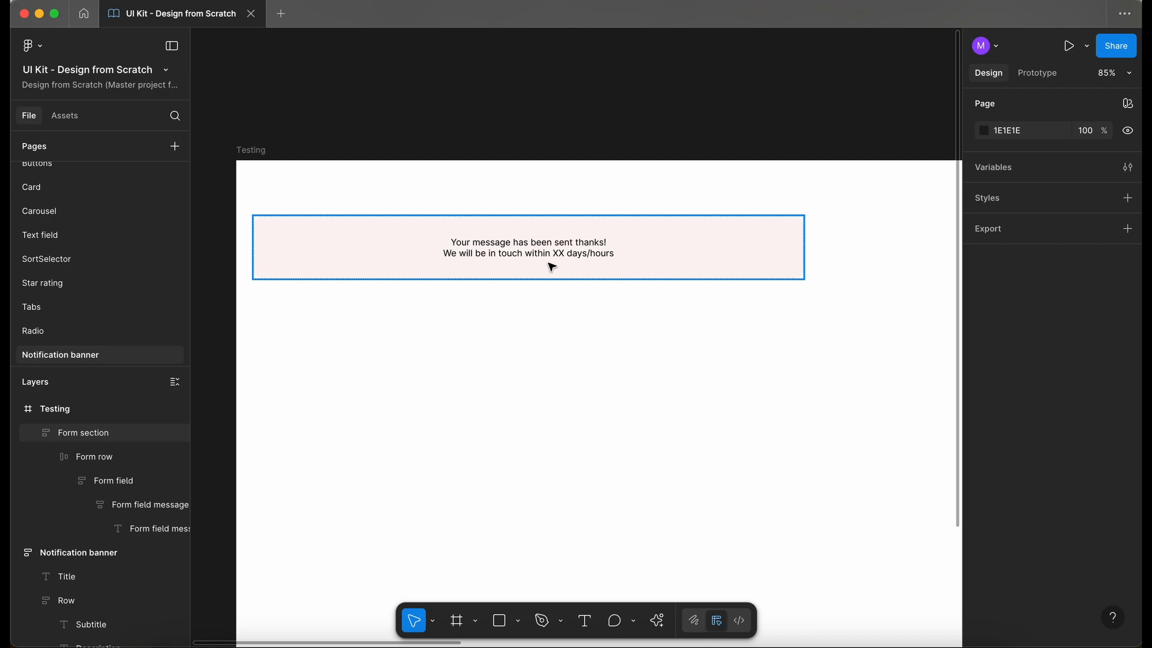
Step: Duplicate the message banner below the original in the Testing frame and make the copy about 170 high
{"action": "scroll", "coordinate": [481, 336], "scroll_direction": "down", "scroll_amount": 3}
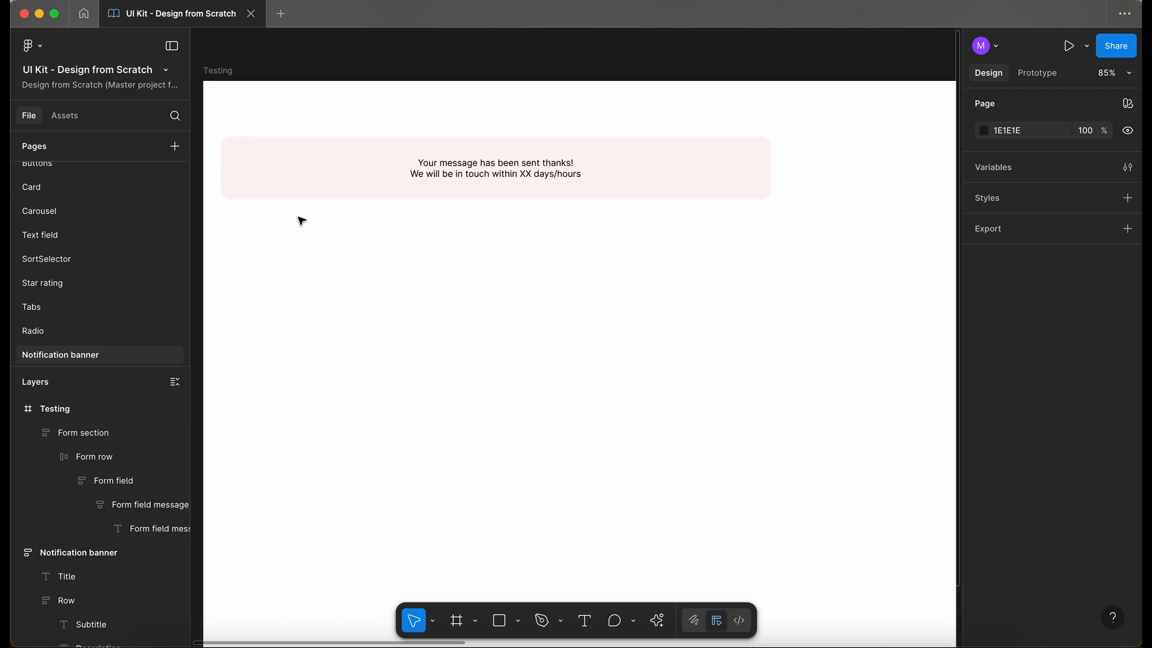
{"action": "left_click", "coordinate": [291, 183]}
{"action": "left_click_drag", "start_coordinate": [309, 182], "coordinate": [342, 363]}
Step: Remove auto layout from the Form row frame of the duplicated banner
{"action": "double_click", "coordinate": [464, 285]}
{"action": "left_click", "coordinate": [453, 291]}
{"action": "left_click", "coordinate": [453, 293]}
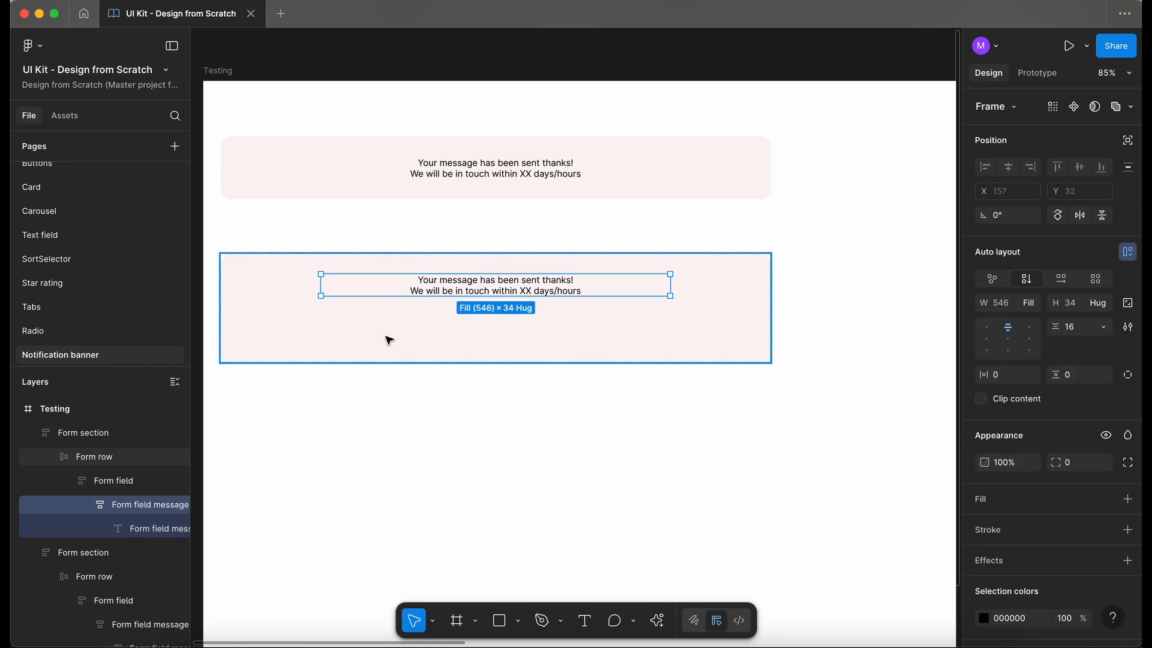
{"action": "right_click", "coordinate": [389, 339]}
{"action": "left_click", "coordinate": [447, 413]}
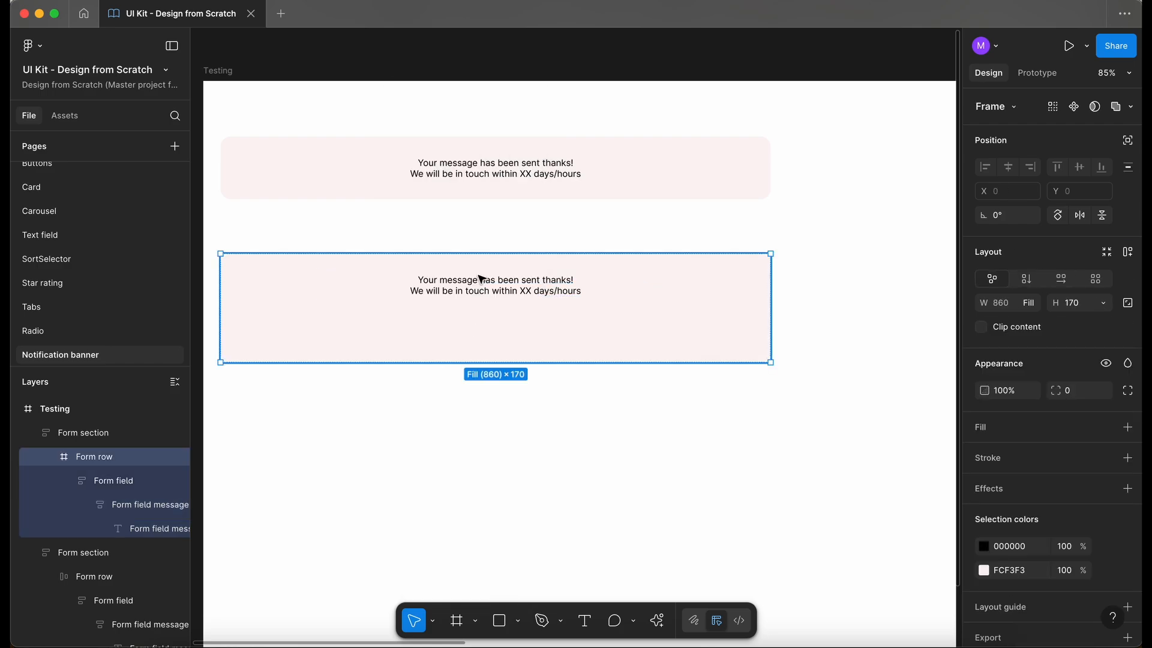
{"action": "key", "text": "ctrl+z"}
Step: Remove auto layout from the duplicate's Form field frame and the message frame nested inside it
{"action": "left_click", "coordinate": [314, 351]}
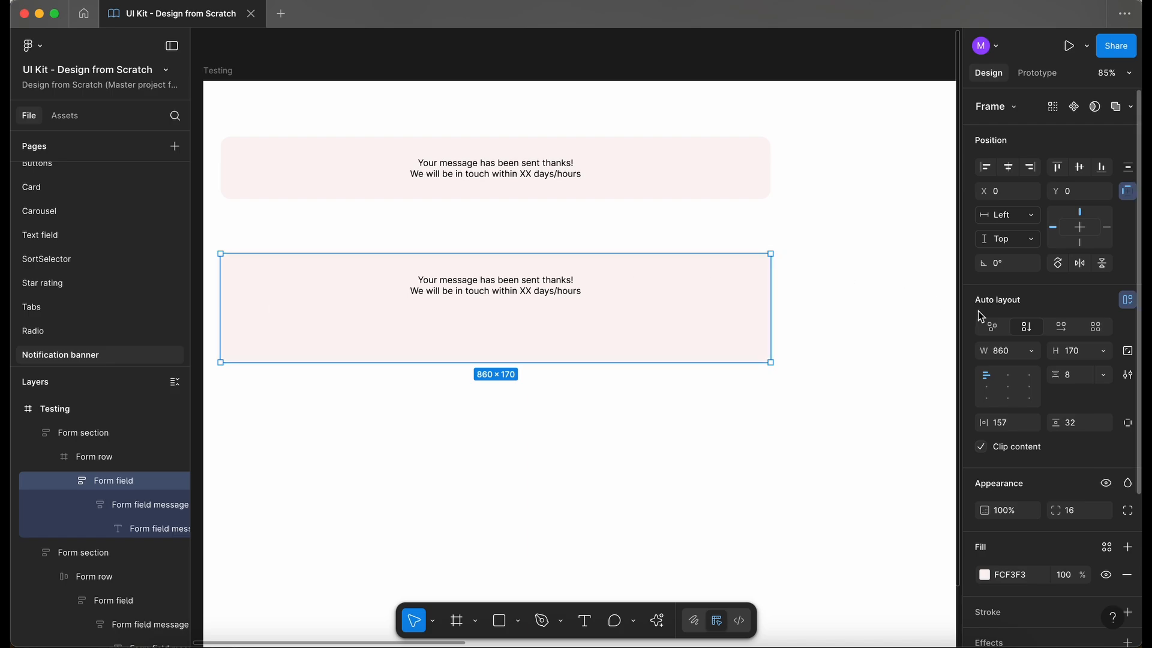
{"action": "right_click", "coordinate": [646, 346]}
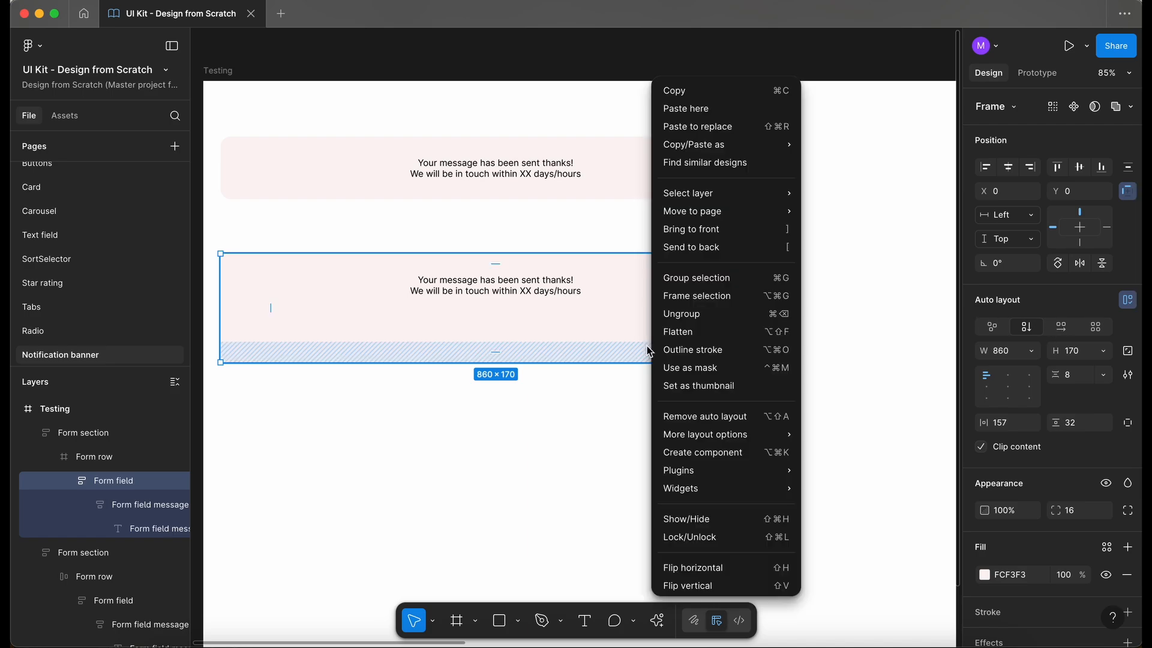
{"action": "left_click", "coordinate": [712, 417]}
{"action": "left_click", "coordinate": [109, 506]}
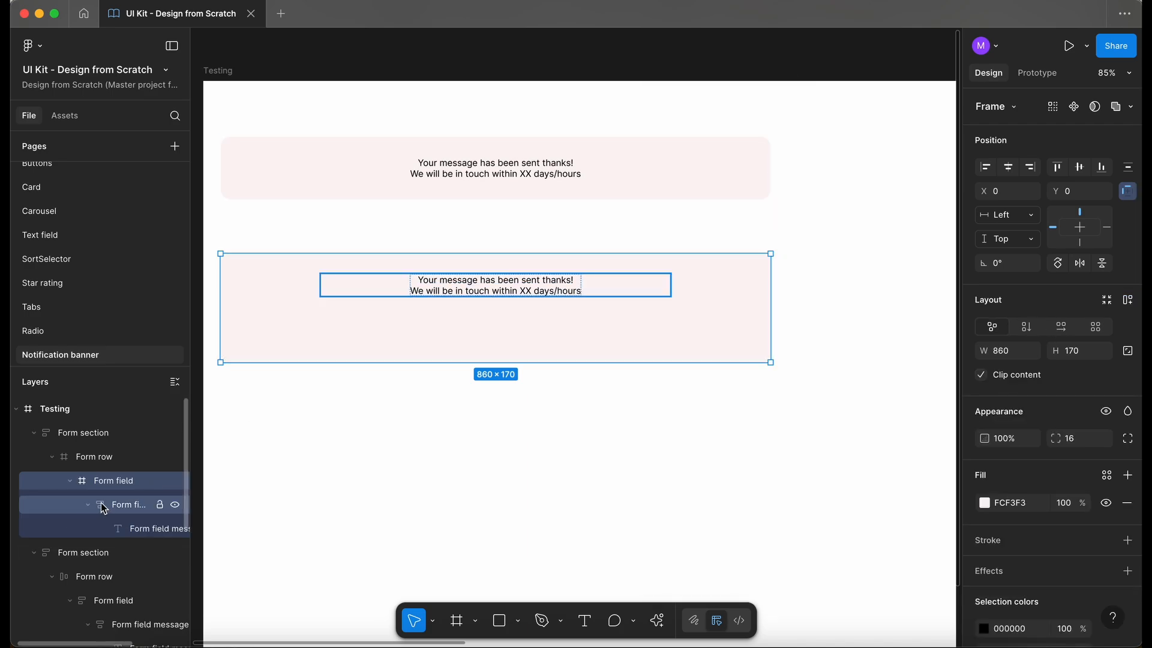
{"action": "right_click", "coordinate": [448, 290]}
{"action": "left_click", "coordinate": [500, 416]}
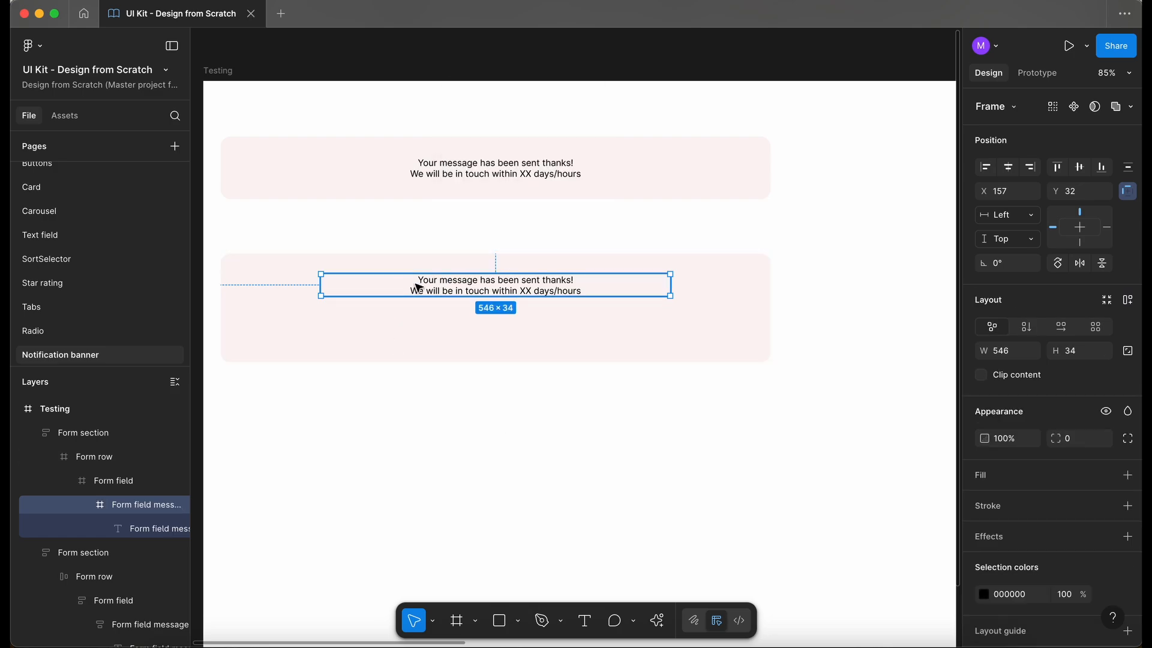
Step: Move the duplicate's message text toward the banner's lower left and make it a left-aligned box about 528 wide
{"action": "left_click_drag", "start_coordinate": [437, 290], "coordinate": [386, 335]}
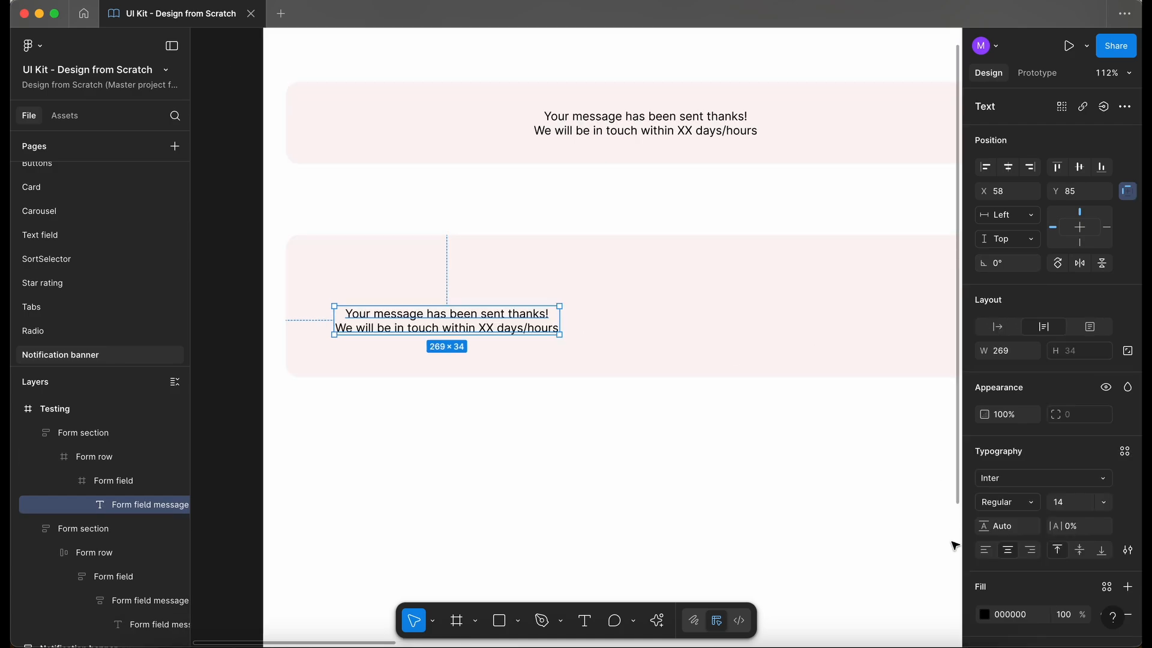
{"action": "left_click", "coordinate": [986, 551]}
{"action": "left_click_drag", "start_coordinate": [561, 323], "coordinate": [776, 315]}
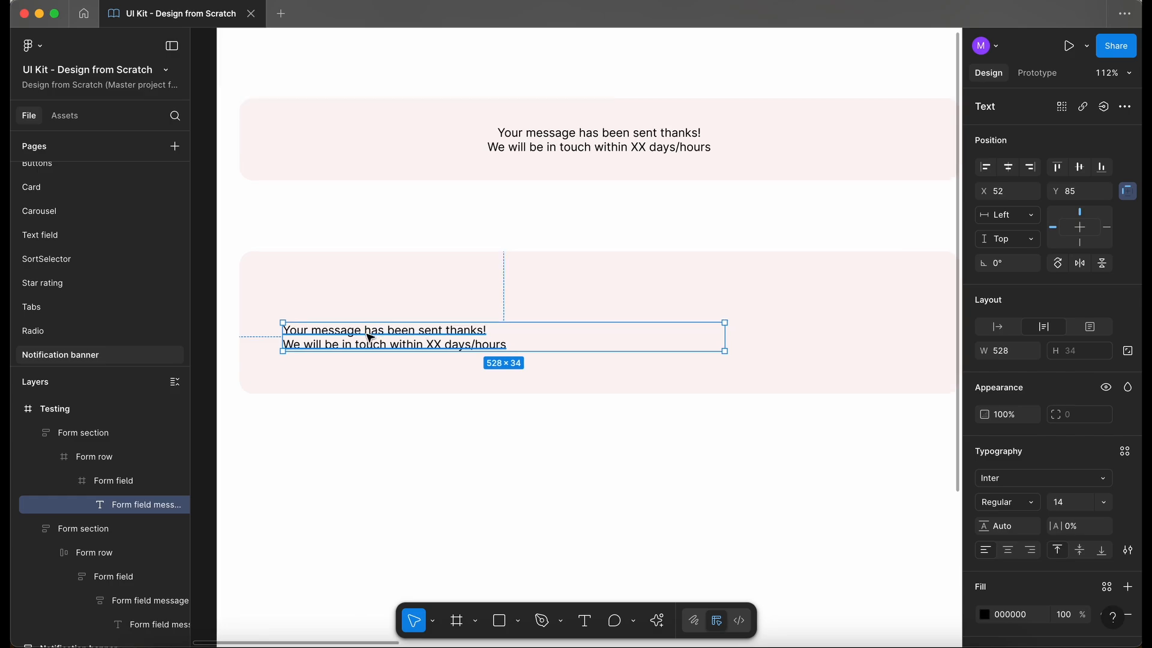
Step: Duplicate the message text above itself in the lower banner and change the copy's text to "Heading"
{"action": "left_click_drag", "start_coordinate": [371, 337], "coordinate": [370, 287]}
{"action": "double_click", "coordinate": [353, 284]}
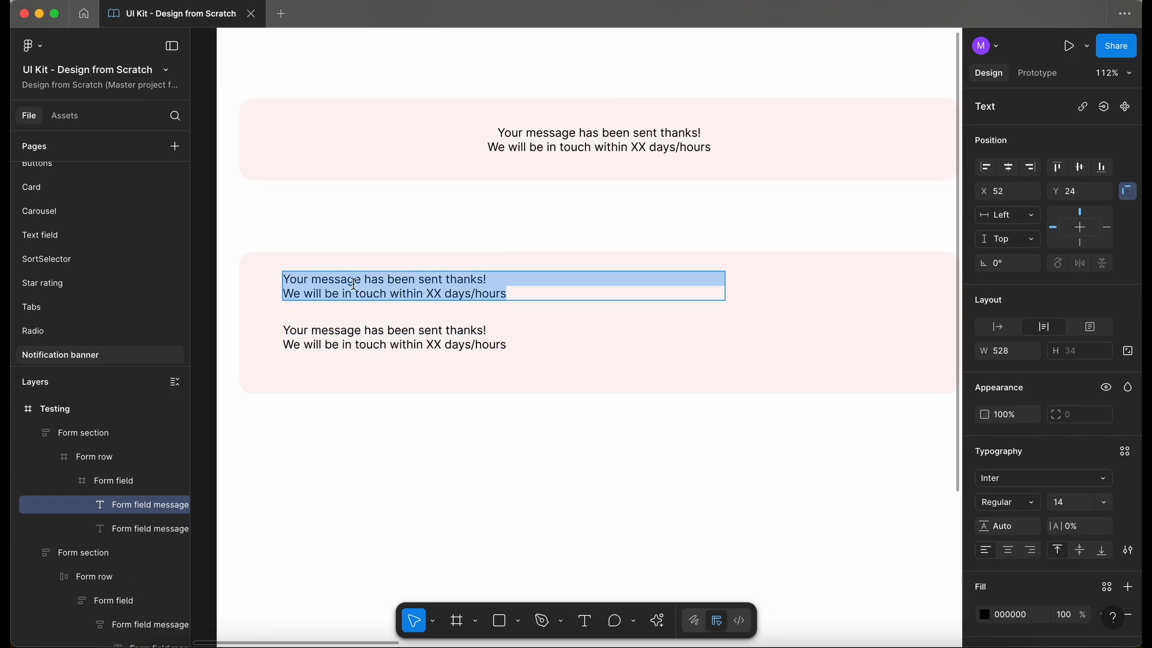
{"action": "type", "text": "Heading"}
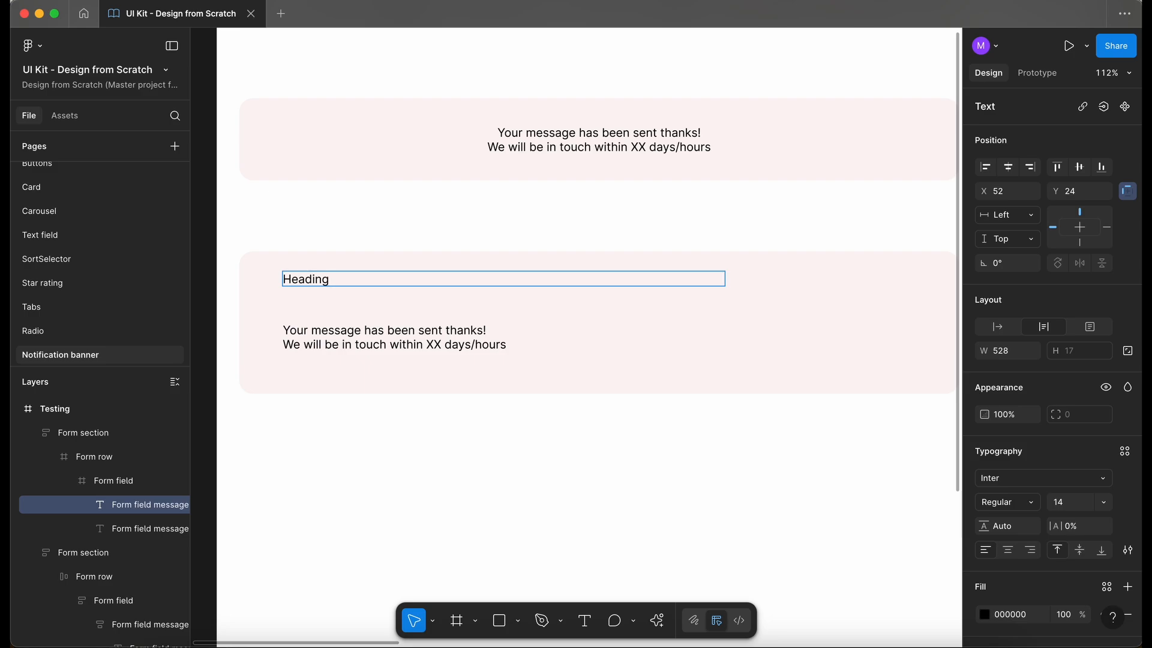
{"action": "key", "text": "Escape"}
Step: Style the "Heading" text as Semi Bold at size 16
{"action": "scroll", "coordinate": [360, 304], "scroll_direction": "up", "scroll_amount": 3}
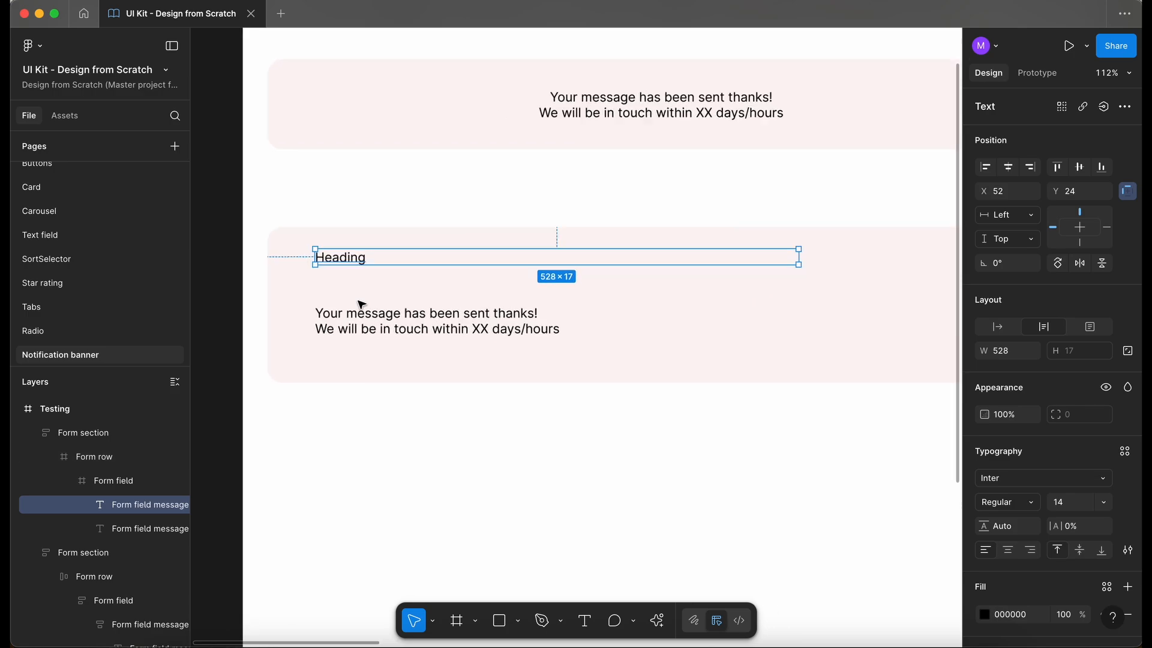
{"action": "left_click", "coordinate": [363, 313]}
{"action": "left_click", "coordinate": [336, 247]}
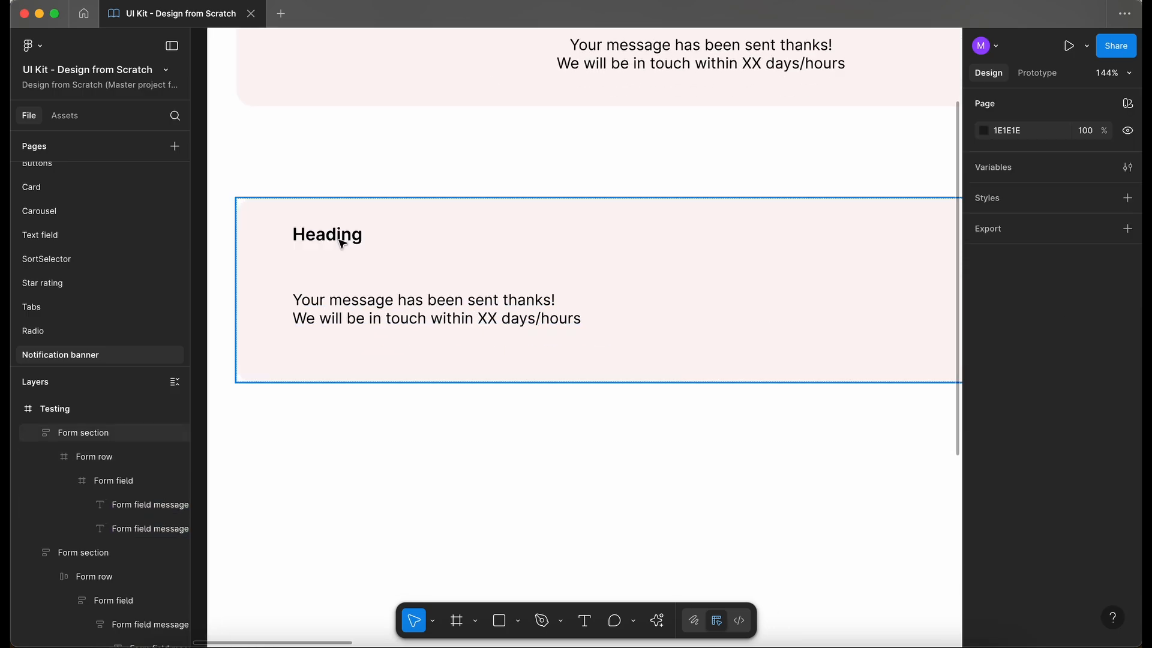
{"action": "left_click", "coordinate": [342, 234]}
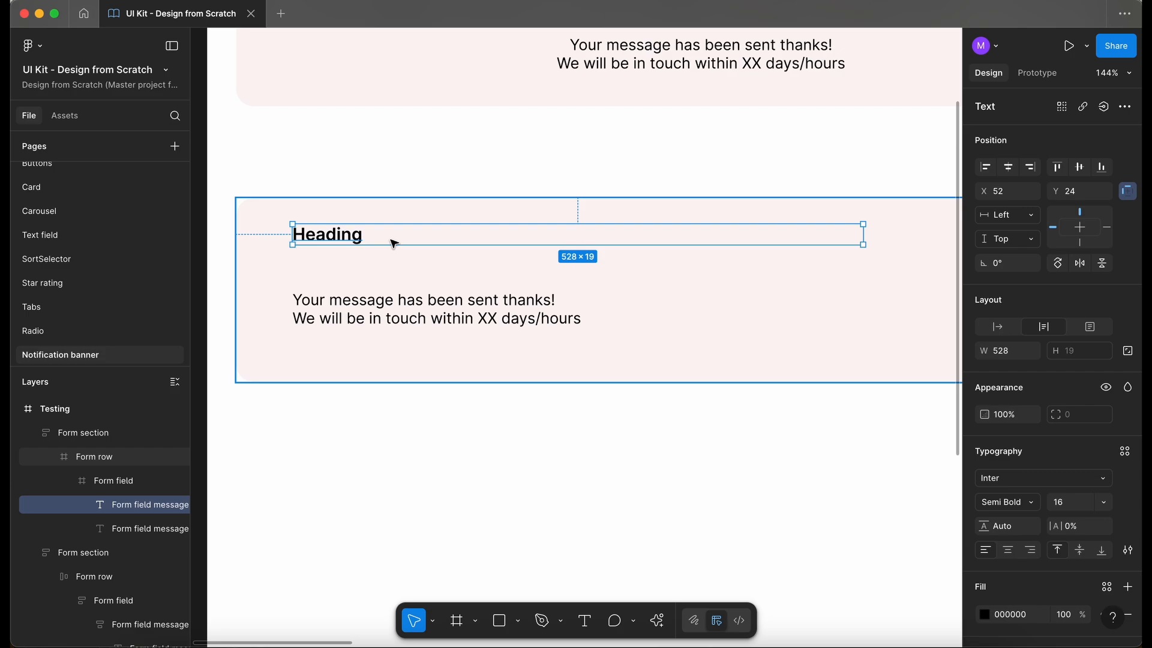
Step: Join the lower banner's two-line message into a single line and move it up closer to the heading, at about Y 68
{"action": "left_click", "coordinate": [378, 313]}
{"action": "double_click", "coordinate": [506, 317]}
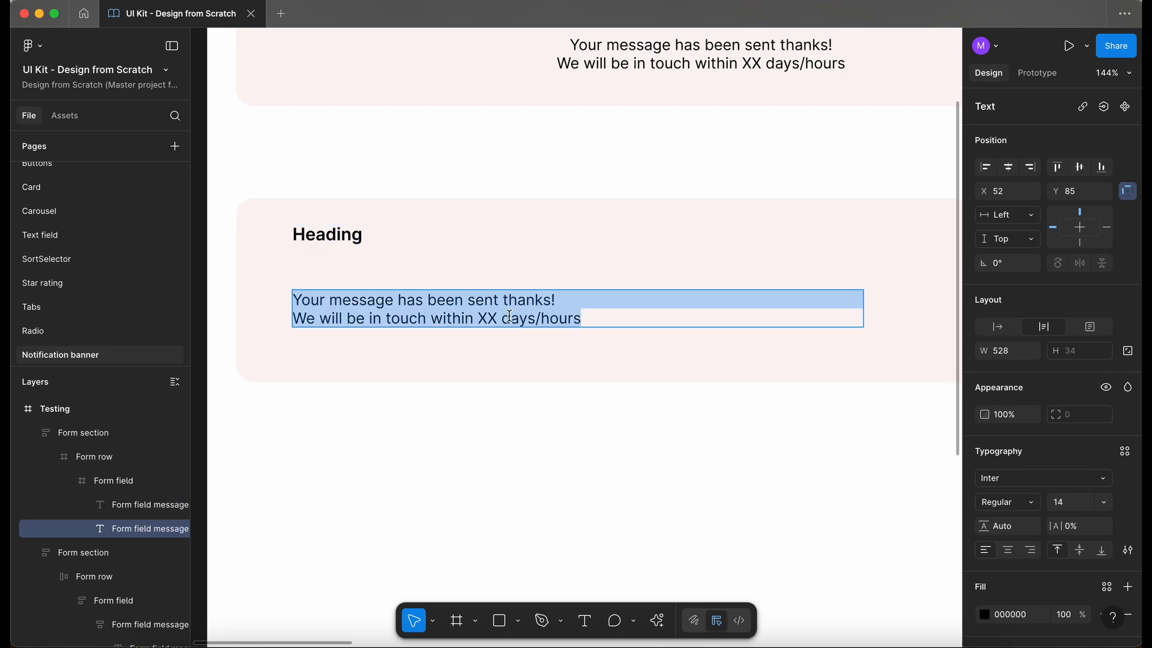
{"action": "left_click", "coordinate": [581, 307]}
{"action": "key", "text": "Delete"}
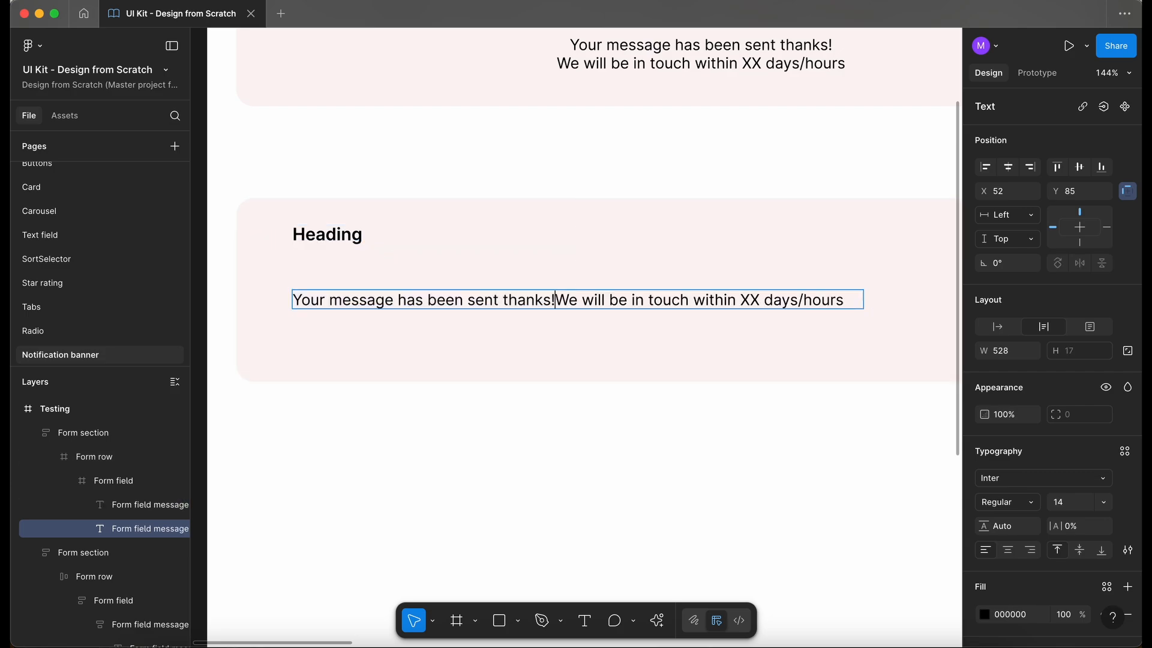
{"action": "key", "text": "Escape"}
{"action": "left_click_drag", "start_coordinate": [398, 298], "coordinate": [398, 281]}
{"action": "scroll", "coordinate": [336, 275], "scroll_direction": "down", "scroll_amount": 5}
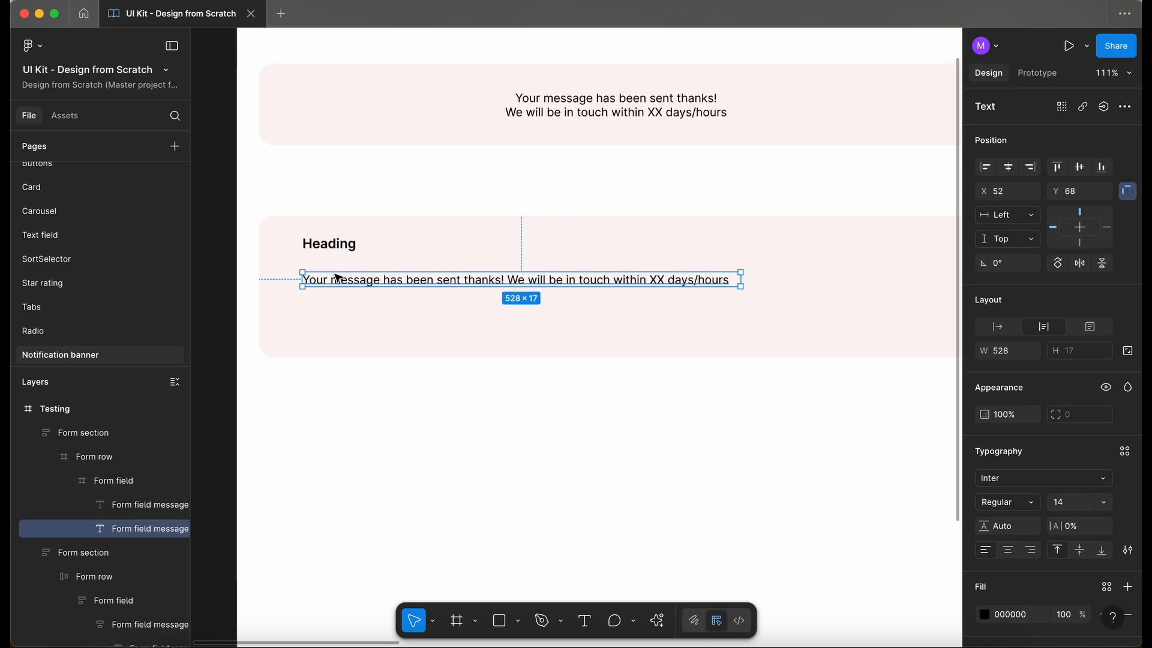
{"action": "left_click", "coordinate": [543, 459]}
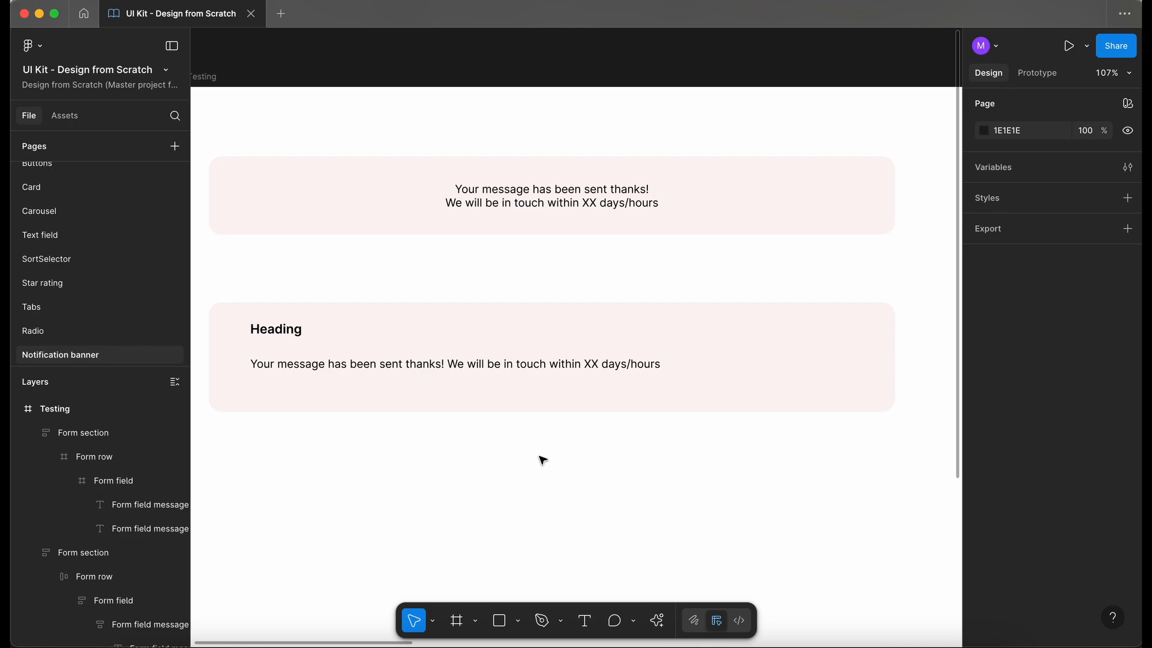
Step: Find the IconSlot component in the asset library and place it at the right end of the banner's heading row
{"action": "scroll", "coordinate": [535, 481], "scroll_direction": "up", "scroll_amount": 1}
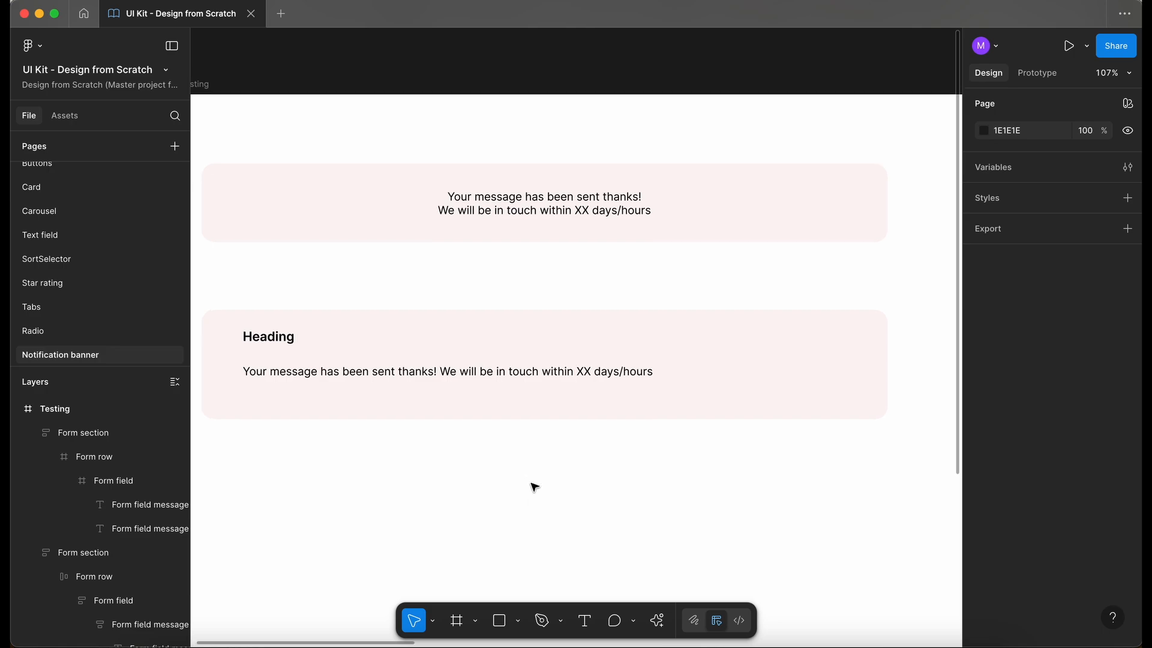
{"action": "scroll", "coordinate": [535, 487], "scroll_direction": "up", "scroll_amount": 1}
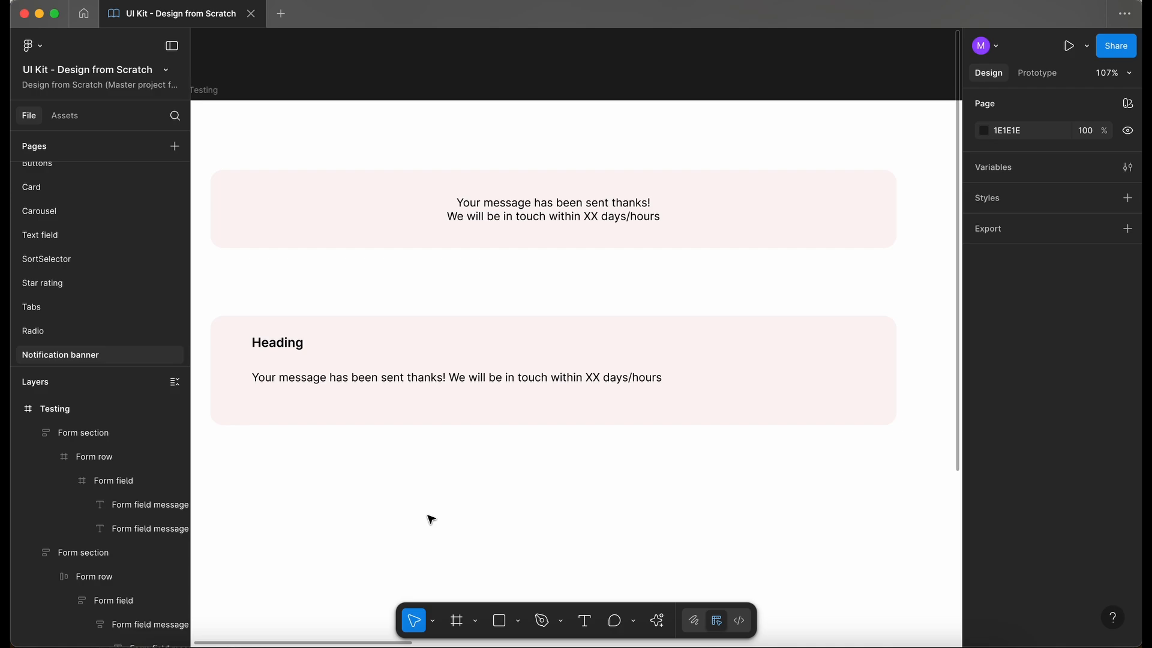
{"action": "scroll", "coordinate": [420, 477], "scroll_direction": "down", "scroll_amount": 2}
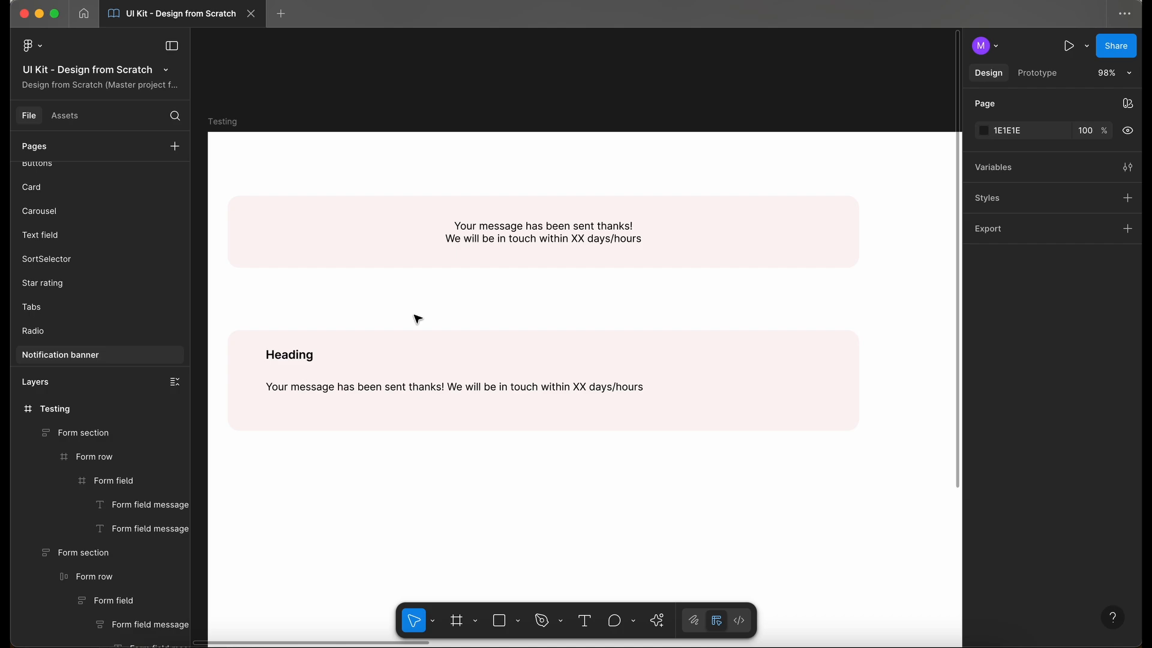
{"action": "left_click", "coordinate": [64, 115]}
{"action": "type", "text": "c"}
{"action": "key", "text": "BackSpace"}
{"action": "type", "text": "icons"}
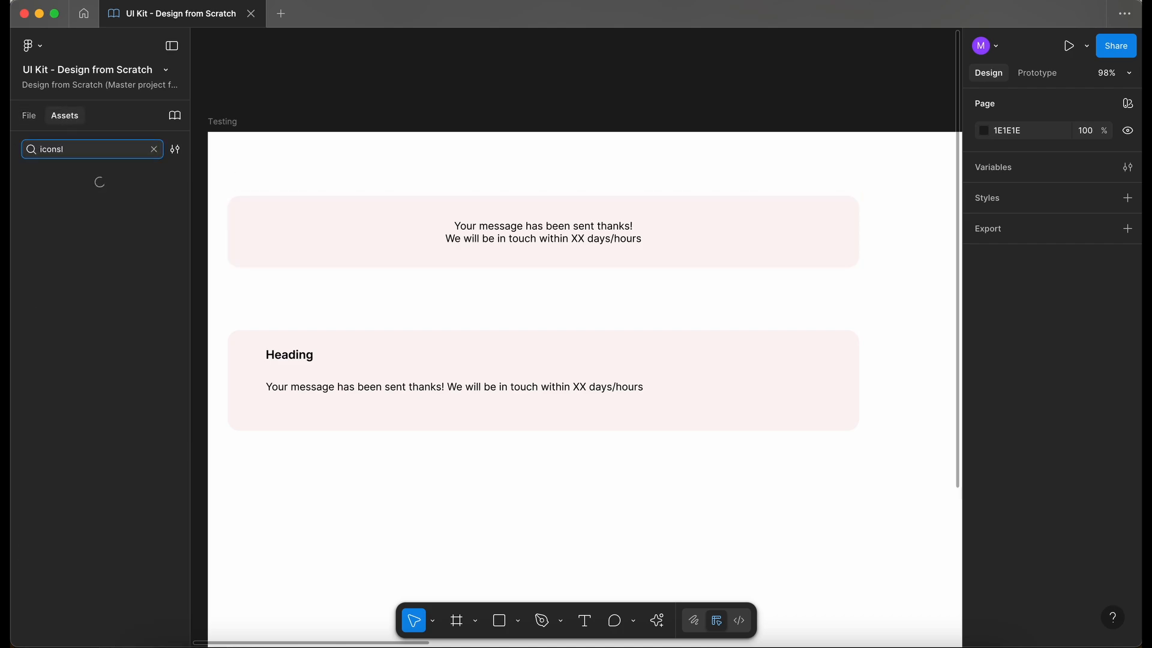
{"action": "left_click_drag", "start_coordinate": [58, 200], "coordinate": [840, 355]}
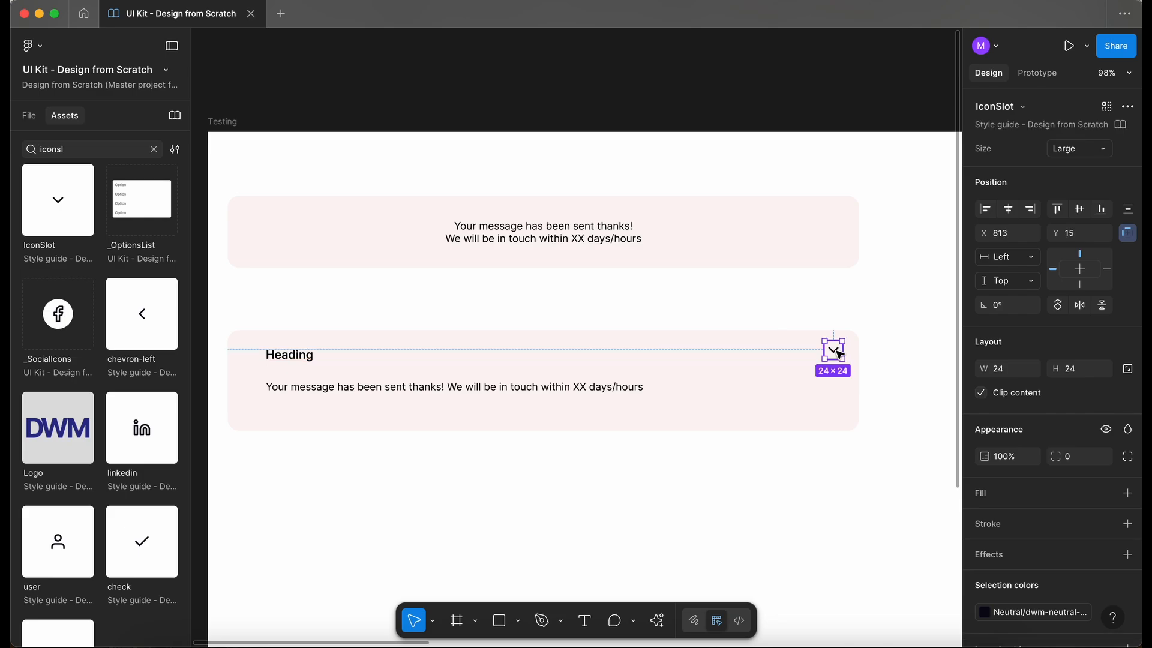
{"action": "scroll", "coordinate": [706, 360], "scroll_direction": "down", "scroll_amount": 2}
{"action": "scroll", "coordinate": [706, 360], "scroll_direction": "left", "scroll_amount": 2}
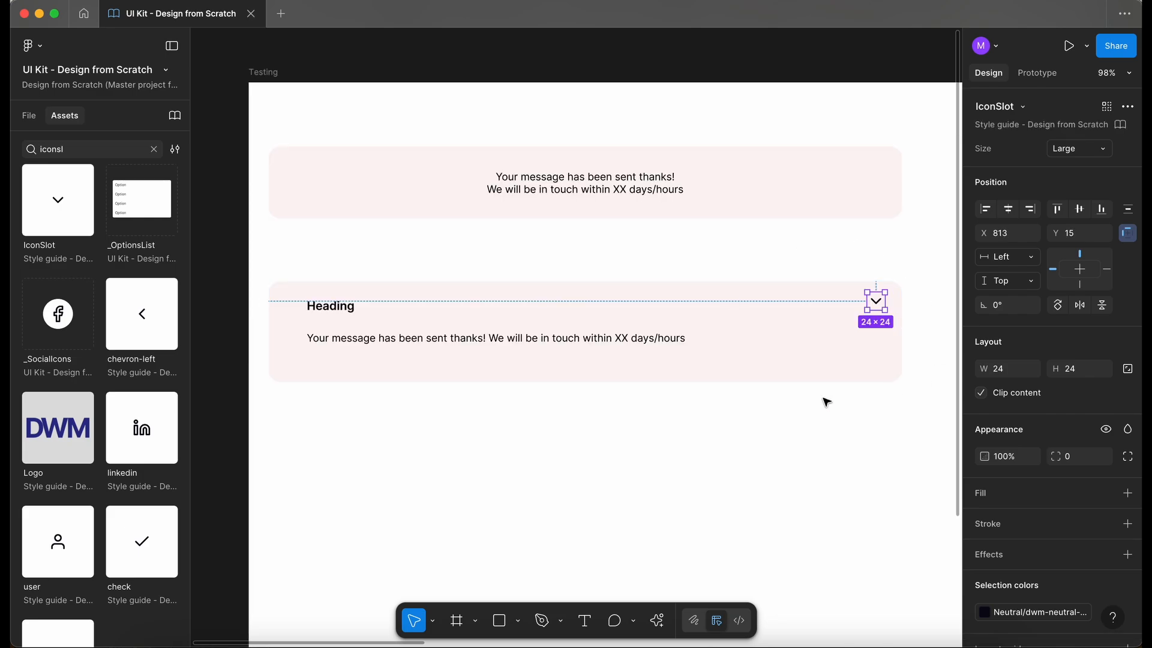
Step: Duplicate the banner with the heading and chevron directly below the original, at about Y 442
{"action": "left_click", "coordinate": [605, 340]}
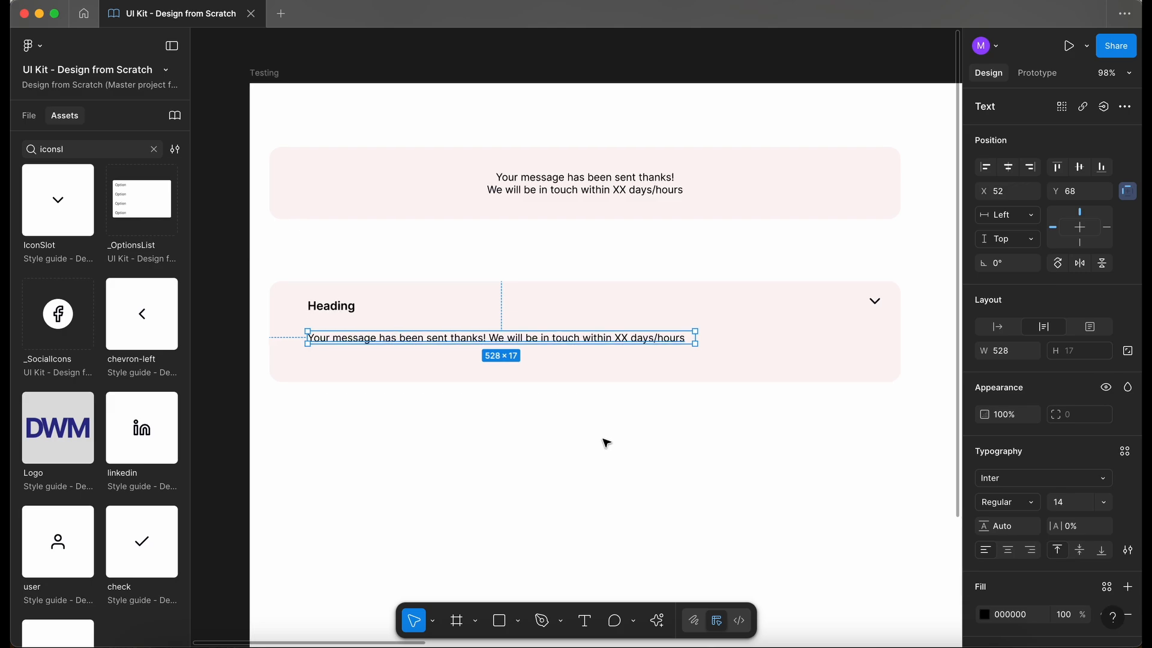
{"action": "scroll", "coordinate": [606, 442], "scroll_direction": "down", "scroll_amount": 5}
{"action": "left_click", "coordinate": [604, 439]}
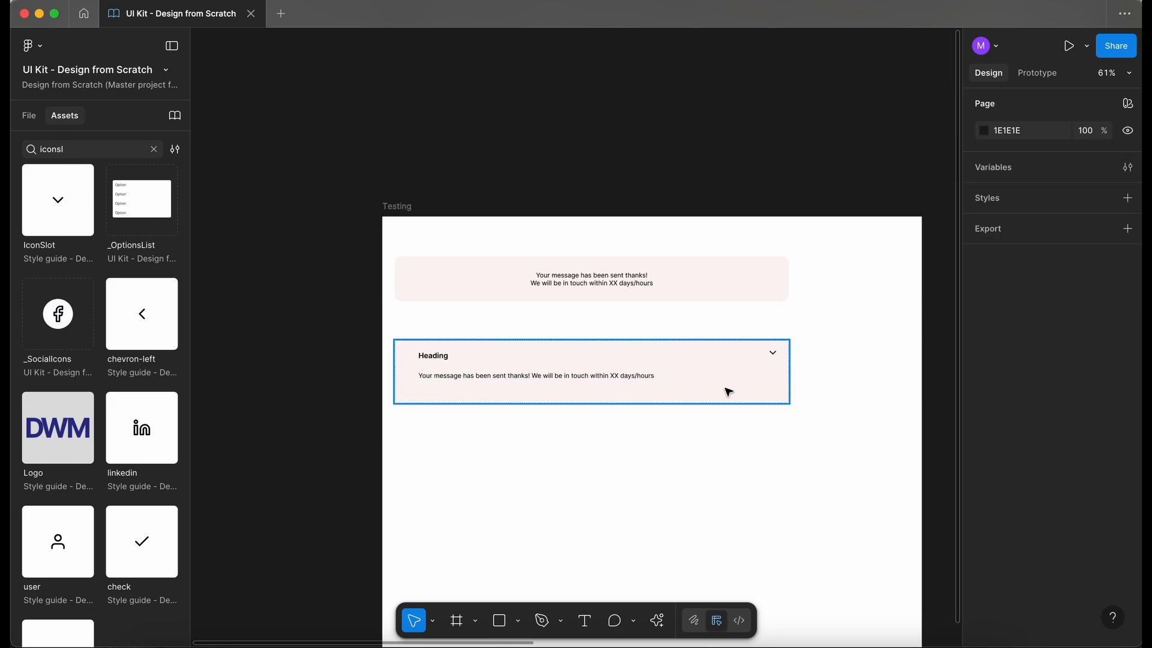
{"action": "left_click_drag", "start_coordinate": [729, 392], "coordinate": [729, 468]}
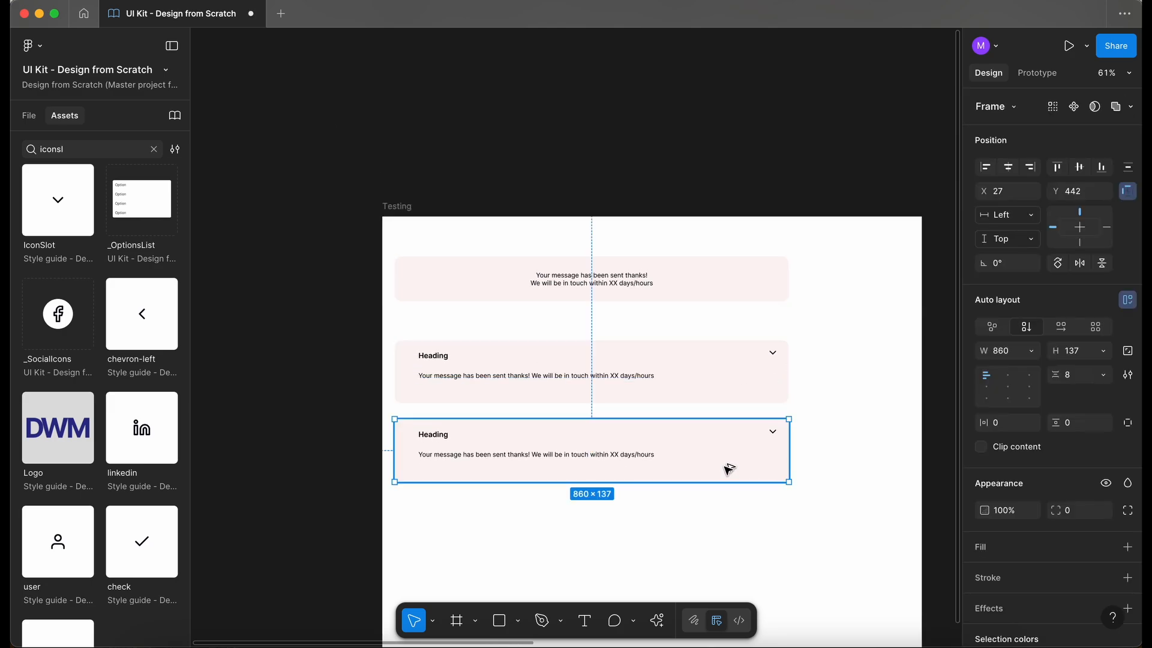
{"action": "scroll", "coordinate": [701, 462], "scroll_direction": "up", "scroll_amount": 3}
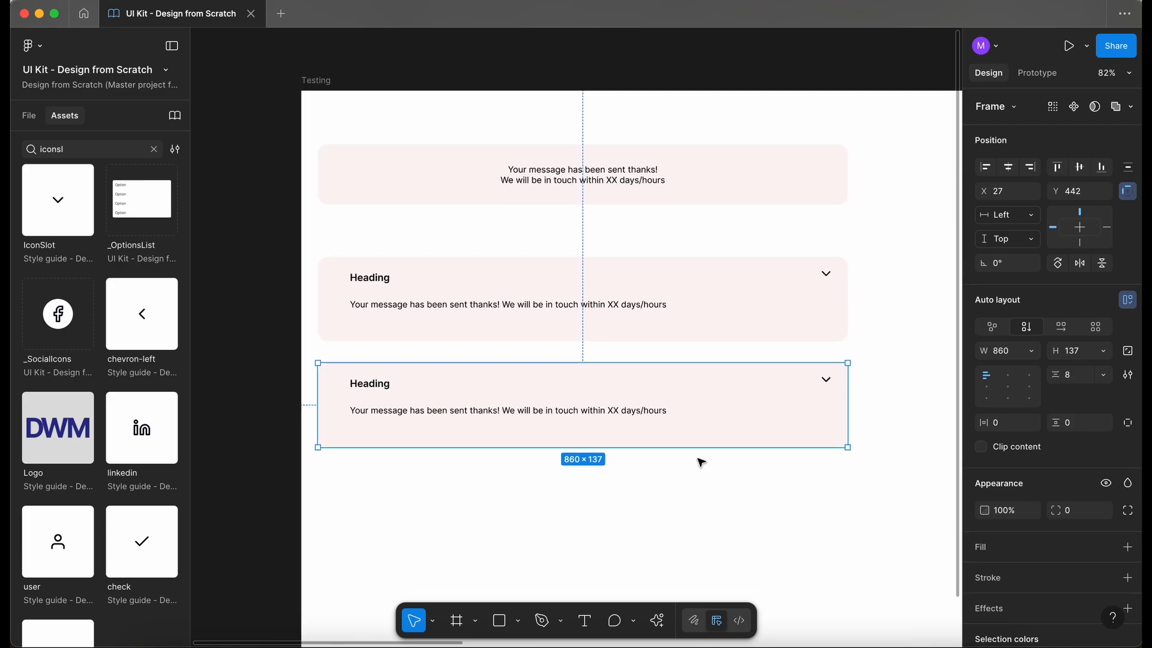
Step: Delete the message text from the upper heading banner and reduce that banner's height to 72
{"action": "scroll", "coordinate": [700, 462], "scroll_direction": "up", "scroll_amount": 3}
{"action": "left_click", "coordinate": [522, 260]}
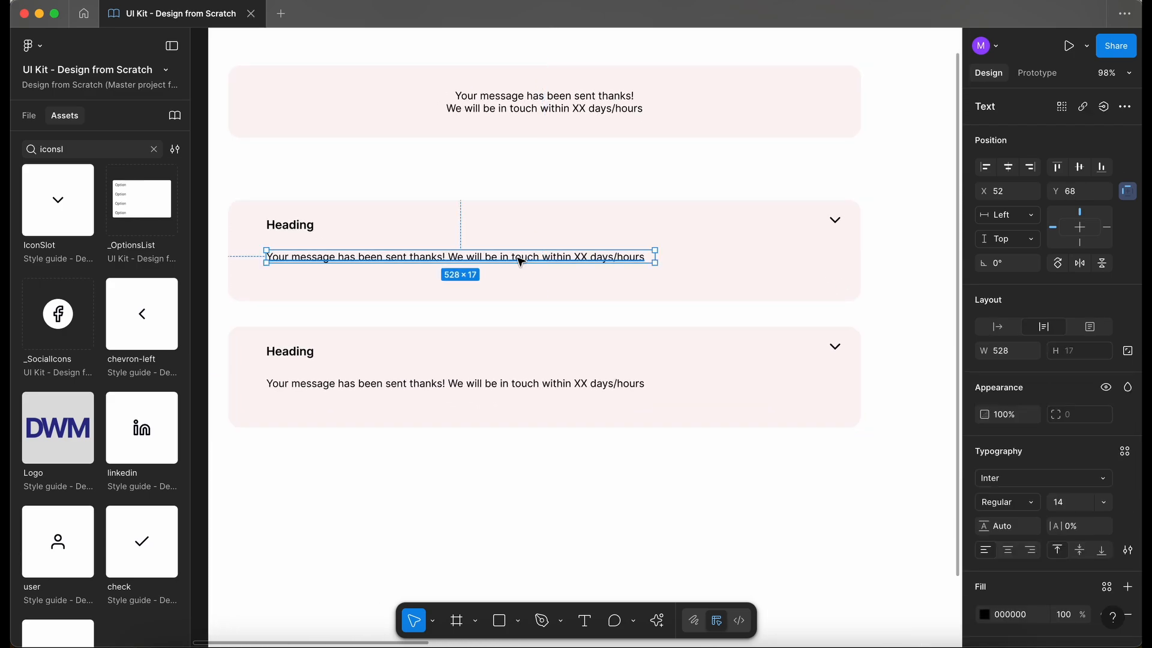
{"action": "key", "text": "Delete"}
{"action": "left_click", "coordinate": [586, 273]}
{"action": "left_click_drag", "start_coordinate": [598, 280], "coordinate": [598, 253]}
{"action": "left_click", "coordinate": [600, 296]}
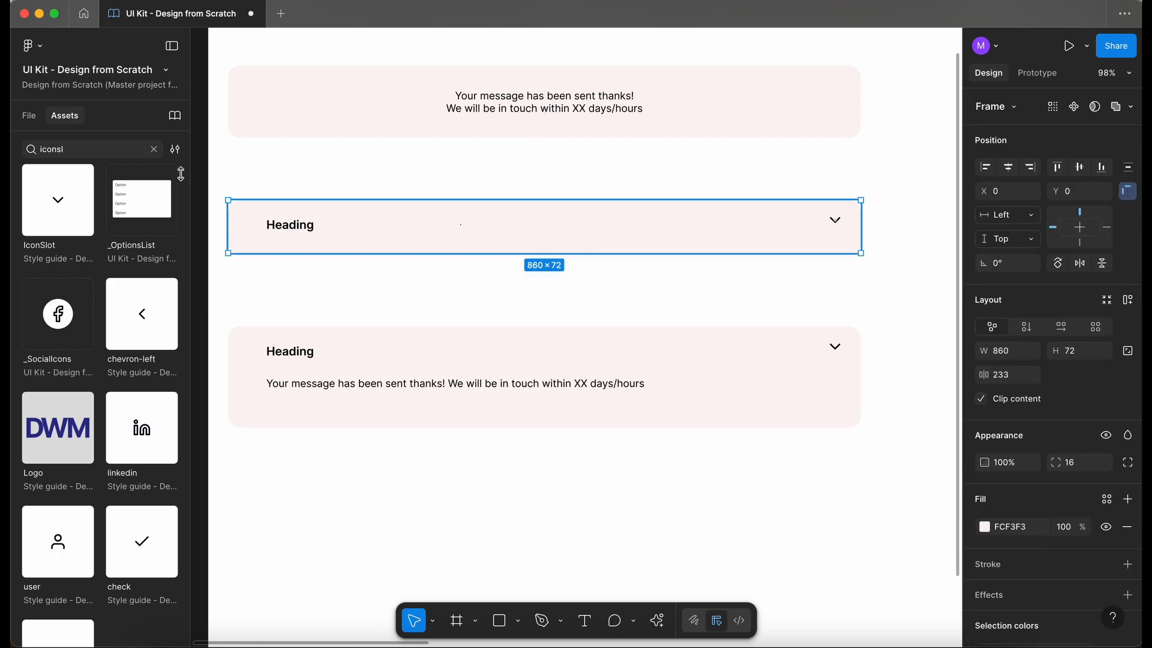
Step: Swap the chevron-down icon in the banner with the message for chevron-up and duplicate that banner below
{"action": "left_click", "coordinate": [31, 118]}
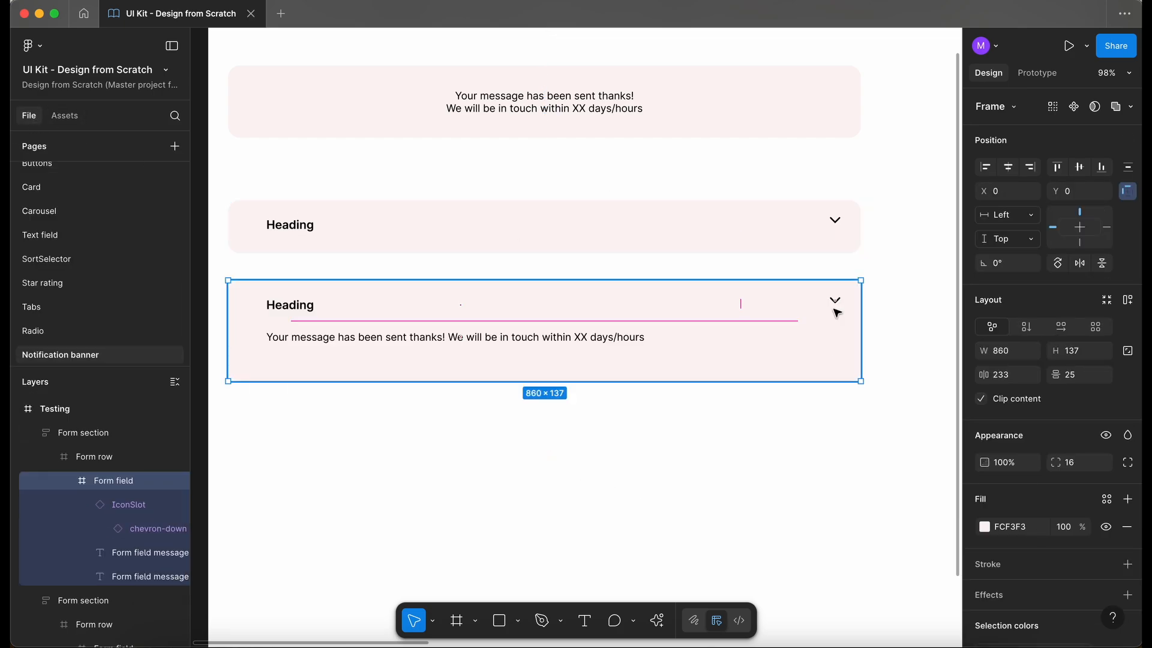
{"action": "double_click", "coordinate": [836, 303]}
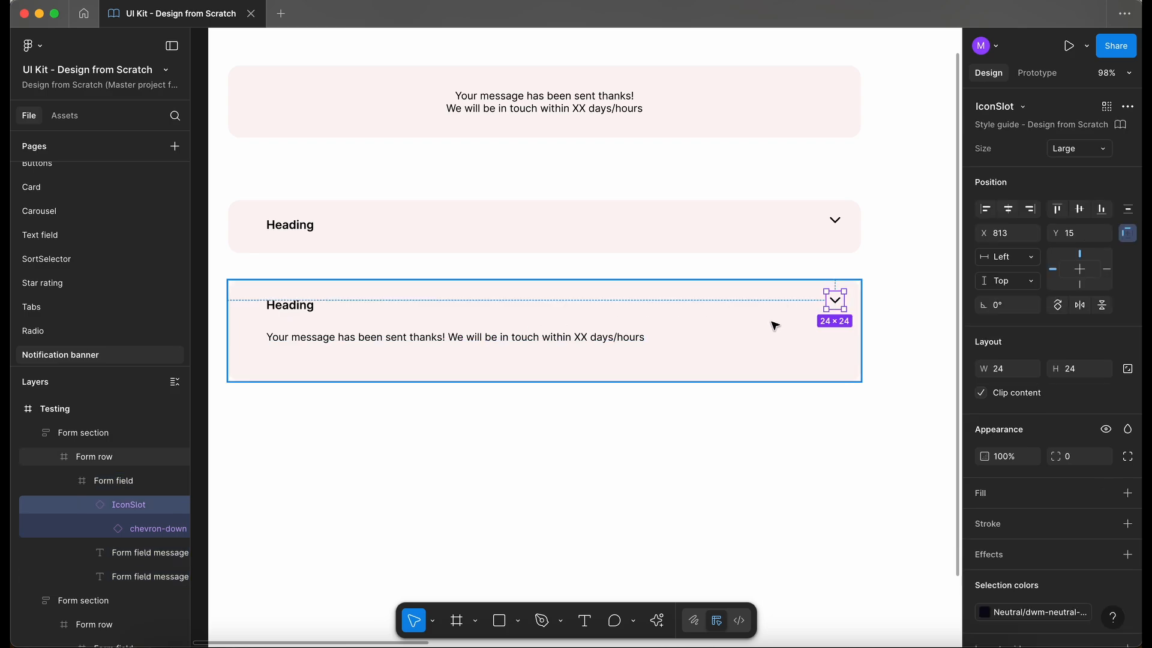
{"action": "left_click", "coordinate": [835, 300]}
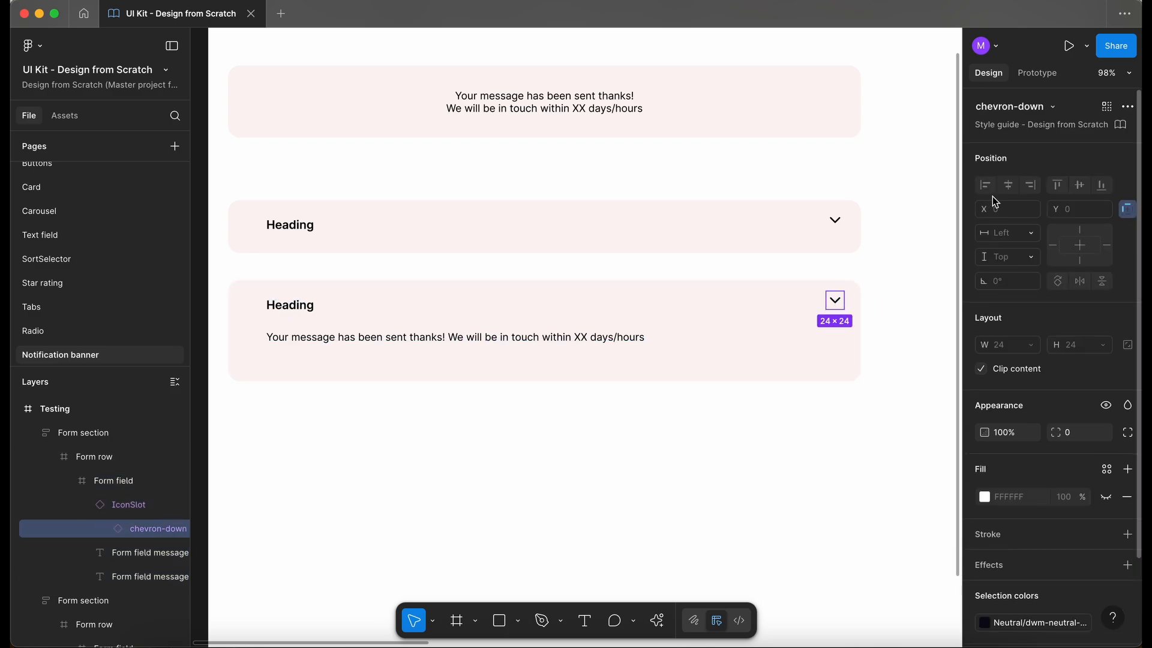
{"action": "left_click", "coordinate": [1018, 106]}
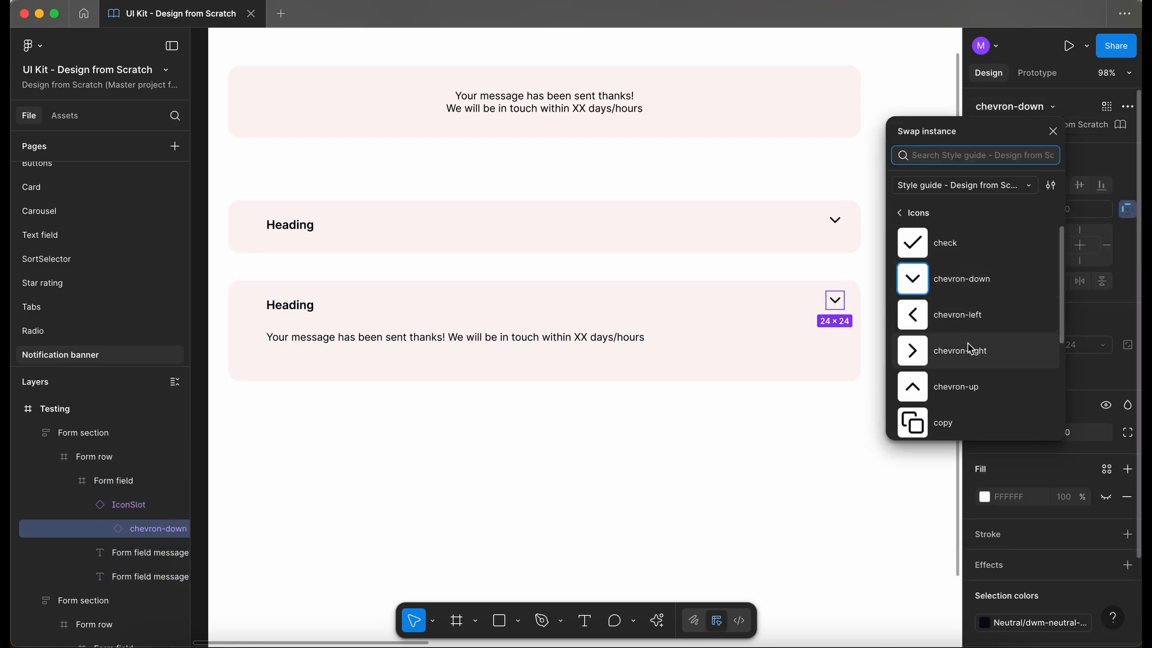
{"action": "left_click", "coordinate": [967, 378]}
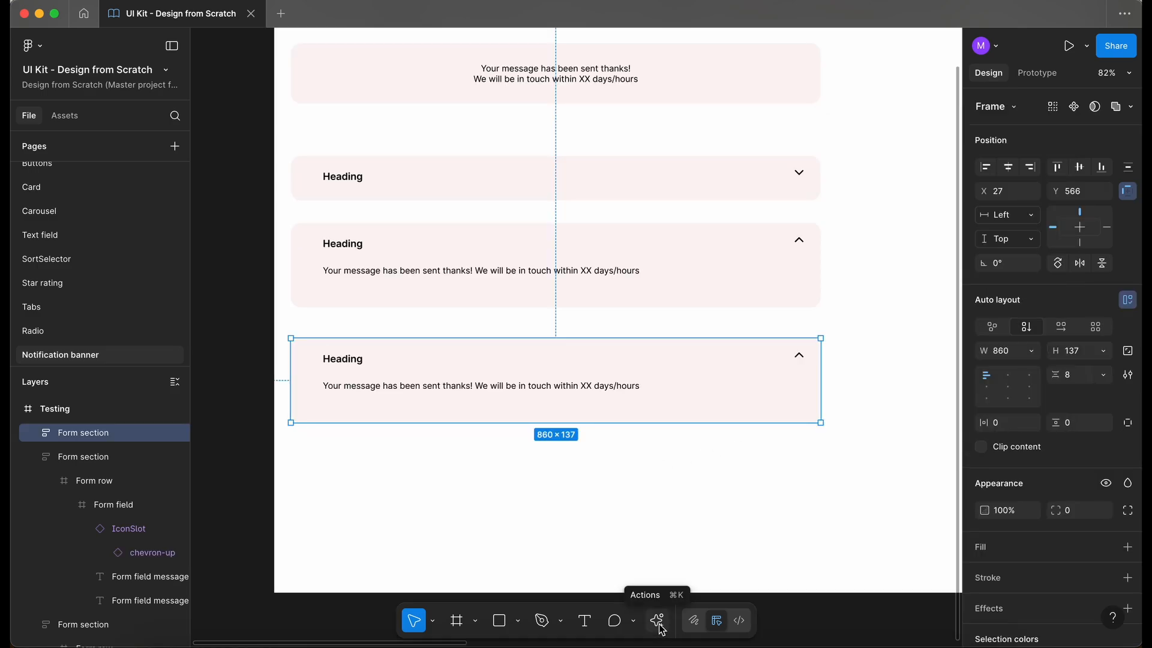
Step: Run the Feather Icons plugin and search its icons for "clos"
{"action": "left_click", "coordinate": [660, 627]}
{"action": "type", "text": "feather"}
{"action": "left_click", "coordinate": [487, 401]}
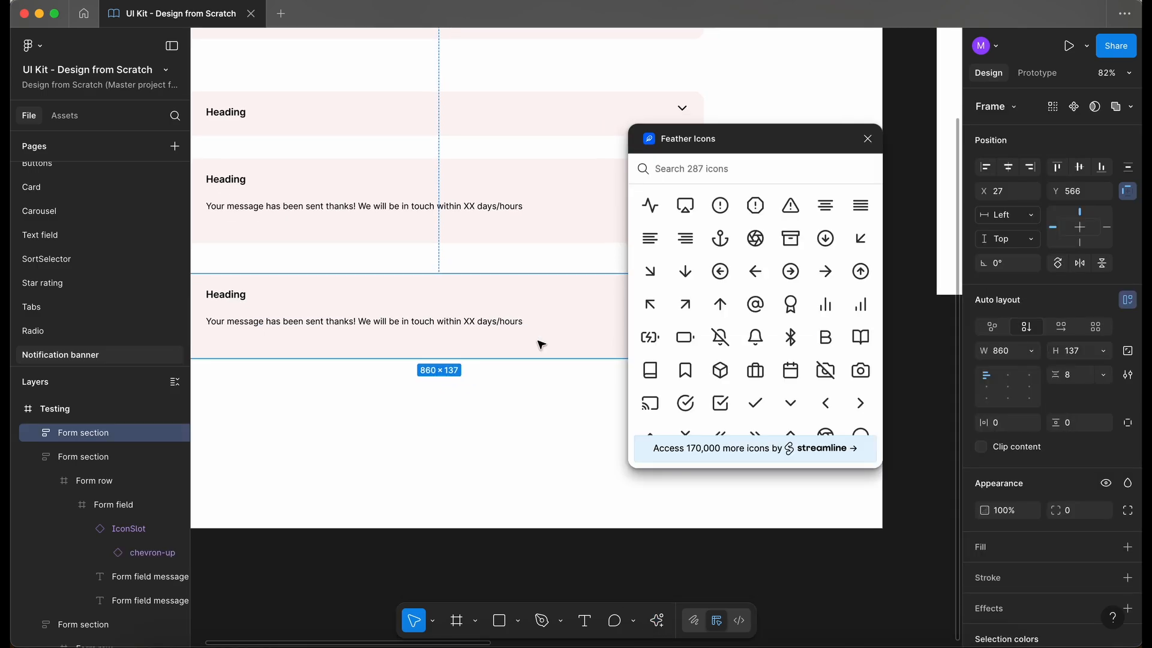
{"action": "type", "text": "cross"}
{"action": "key", "text": "BackSpace"}
{"action": "key", "text": "BackSpace"}
{"action": "key", "text": "BackSpace"}
{"action": "key", "text": "BackSpace"}
{"action": "type", "text": "los"}
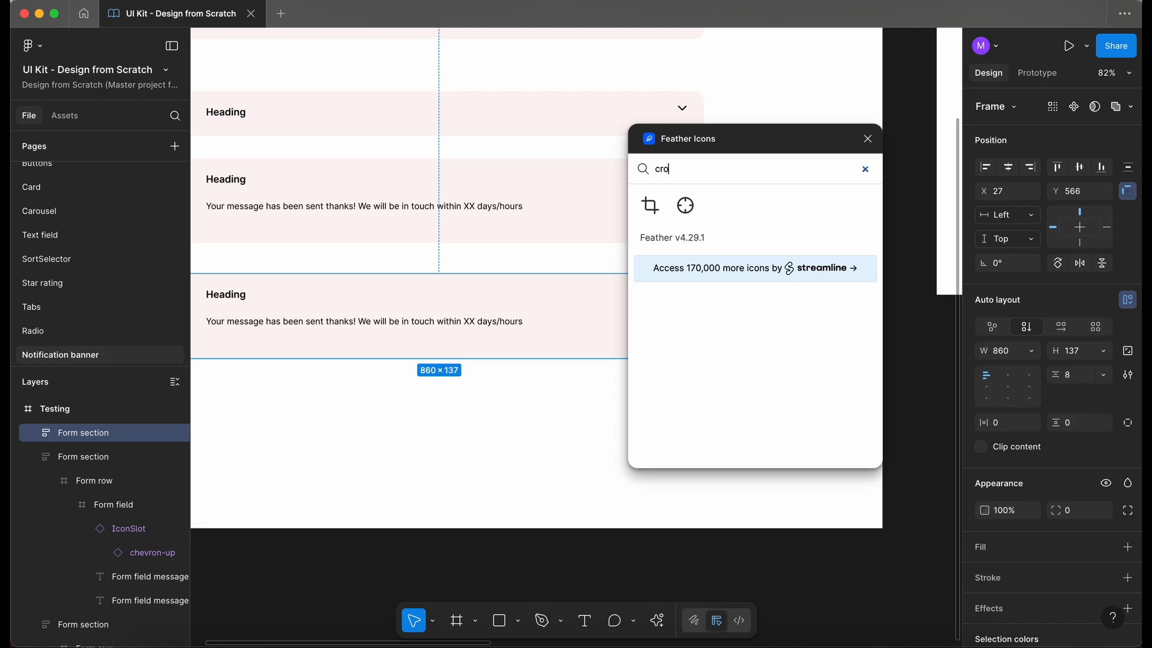
{"action": "scroll", "coordinate": [543, 342], "scroll_direction": "up", "scroll_amount": 3}
{"action": "scroll", "coordinate": [545, 345], "scroll_direction": "right", "scroll_amount": 2}
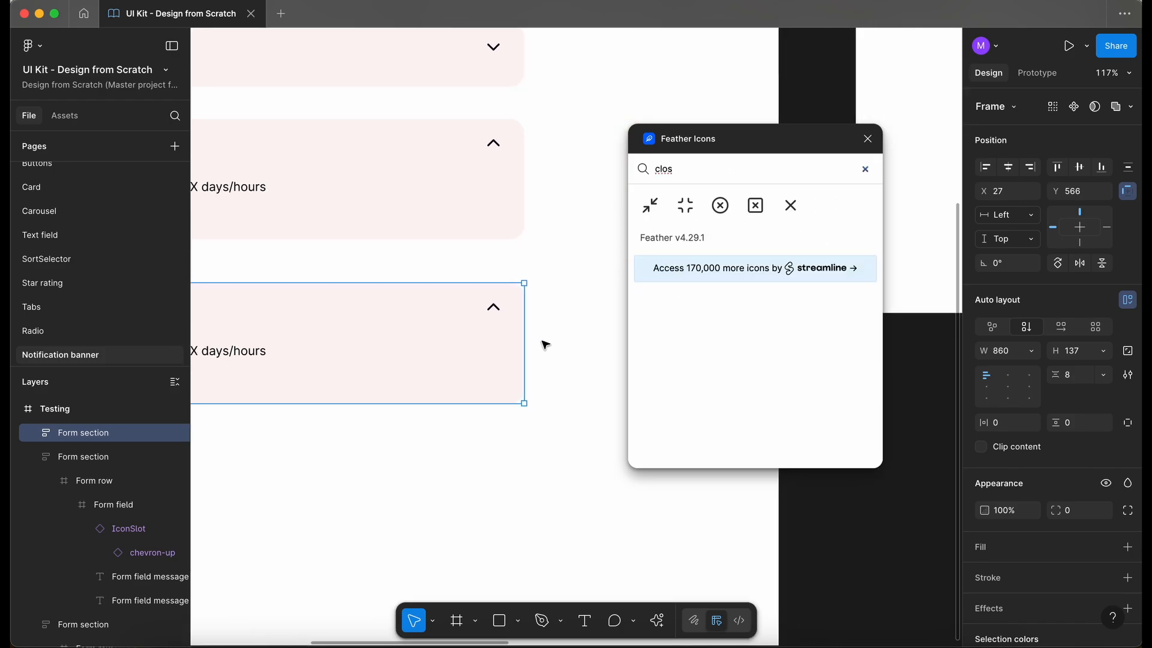
Step: Insert the x icon from Feather Icons just beside the lowest banner and close the plugin
{"action": "left_click_drag", "start_coordinate": [794, 209], "coordinate": [670, 287]}
{"action": "left_click_drag", "start_coordinate": [790, 205], "coordinate": [580, 337]}
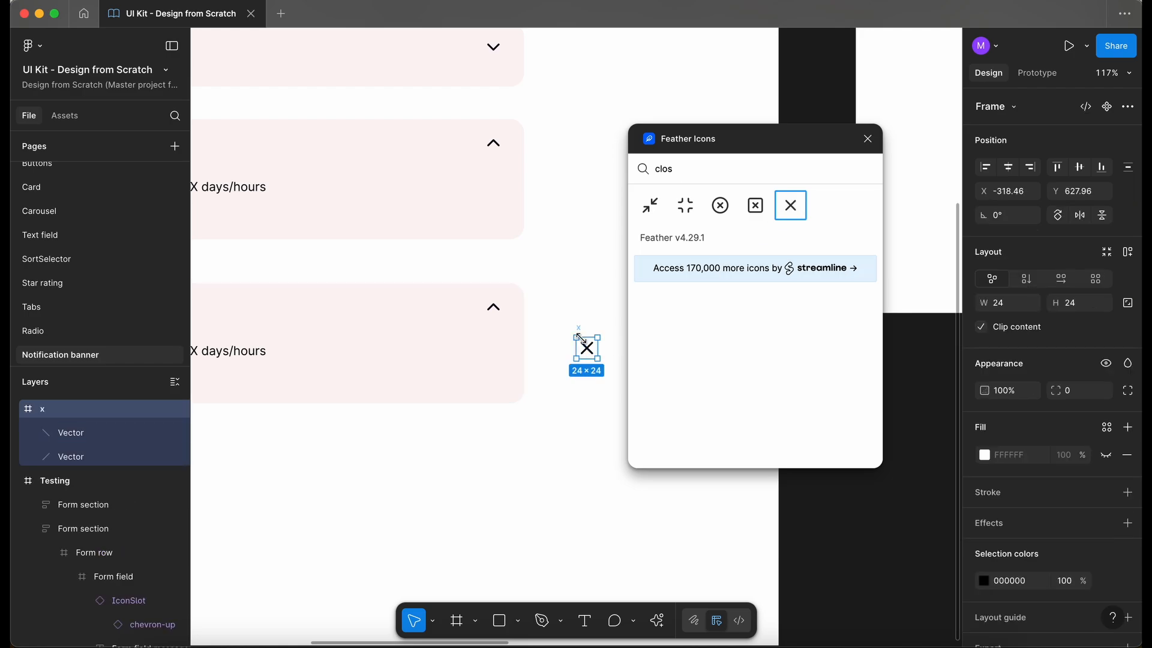
{"action": "left_click", "coordinate": [868, 139]}
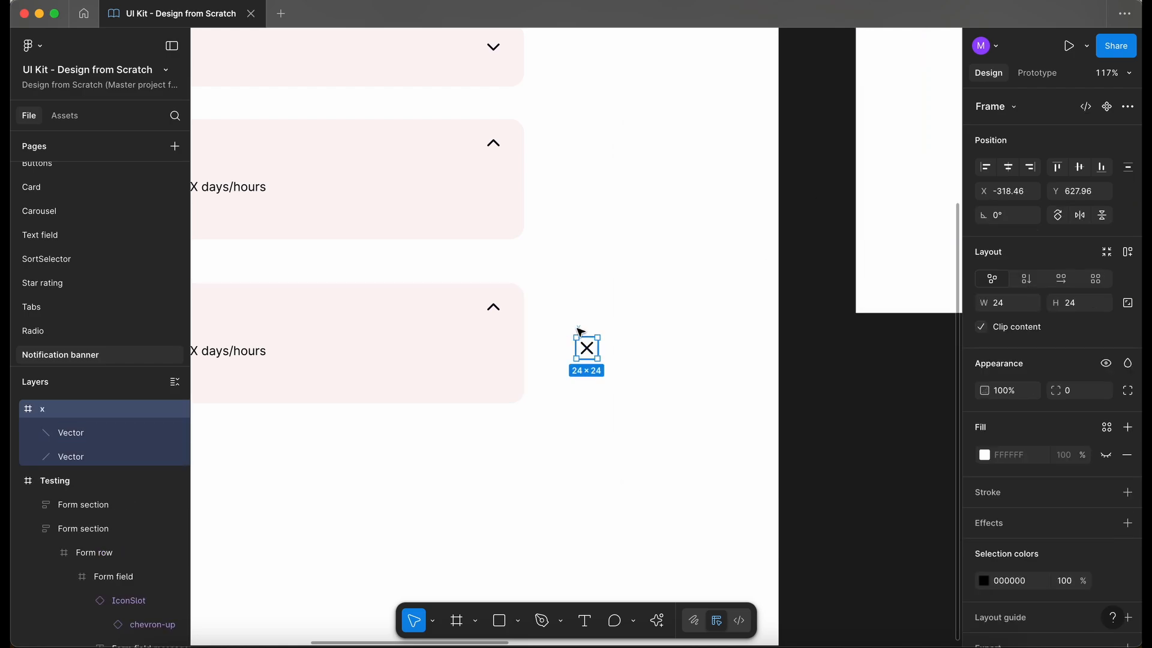
{"action": "left_click_drag", "start_coordinate": [579, 329], "coordinate": [552, 299]}
Step: Add the note "Add new icon" above the x icon and colour the note's text red
{"action": "scroll", "coordinate": [553, 300], "scroll_direction": "up", "scroll_amount": 5}
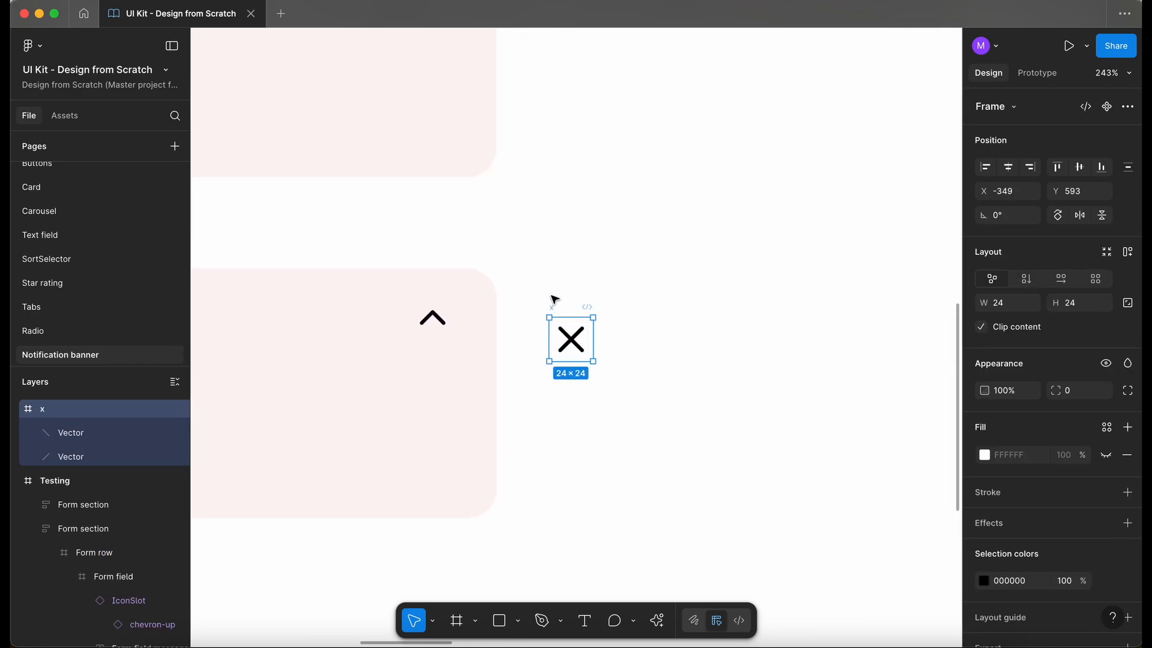
{"action": "left_click", "coordinate": [558, 293]}
{"action": "key", "text": "t"}
{"action": "left_click", "coordinate": [559, 286]}
{"action": "type", "text": "A"}
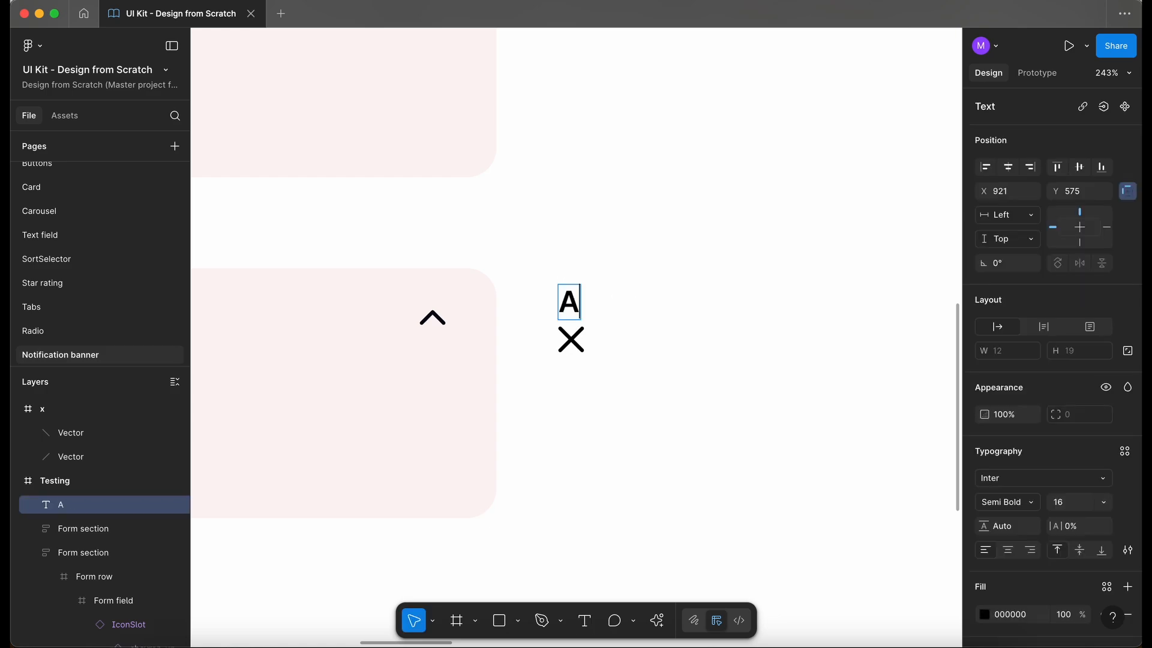
{"action": "type", "text": "dd new icon"}
{"action": "key", "text": "Escape"}
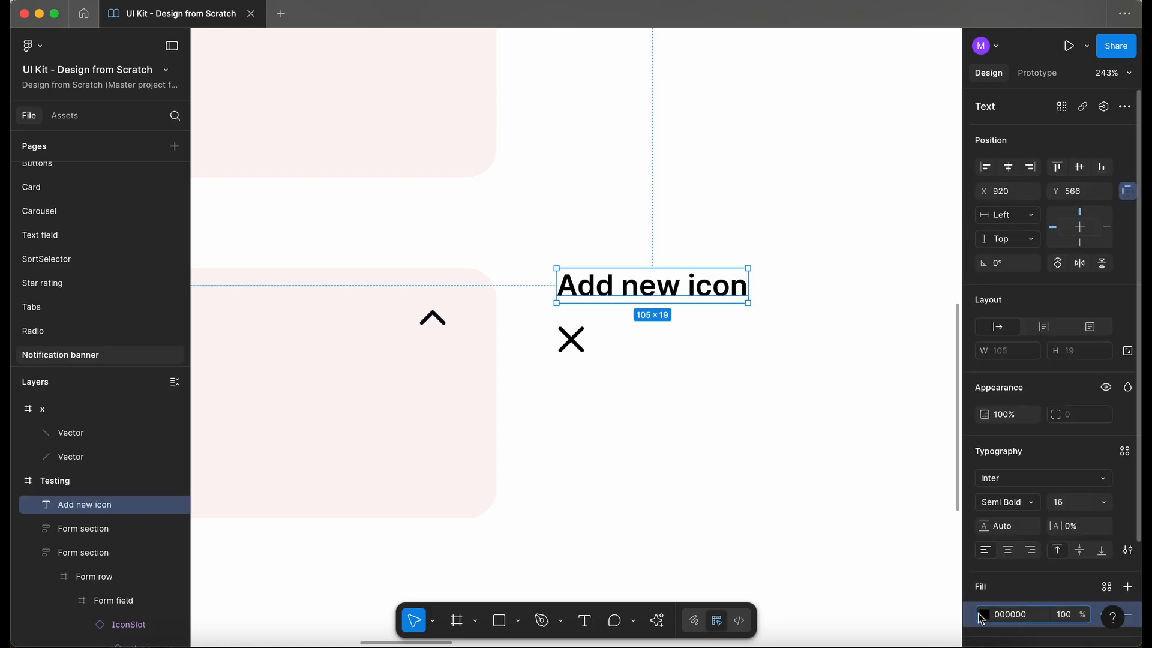
{"action": "left_click", "coordinate": [984, 614]}
{"action": "left_click_drag", "start_coordinate": [851, 432], "coordinate": [912, 378]}
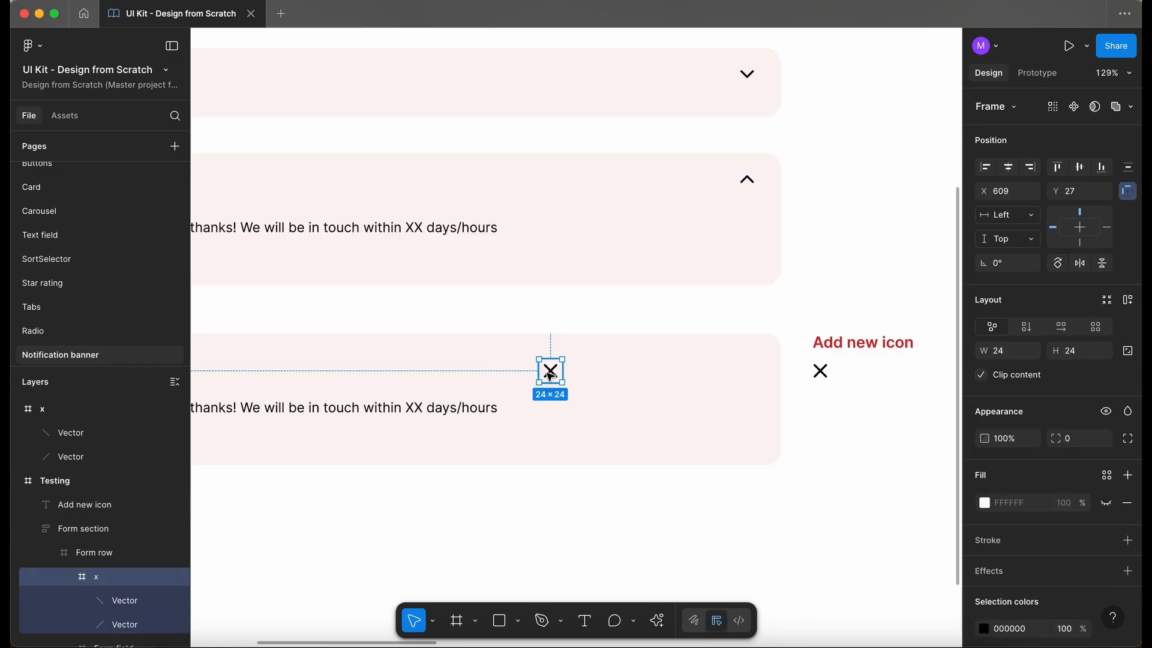
Step: Move the x icon inside the lowest banner to the banner's upper-right corner
{"action": "left_click_drag", "start_coordinate": [548, 375], "coordinate": [754, 360]}
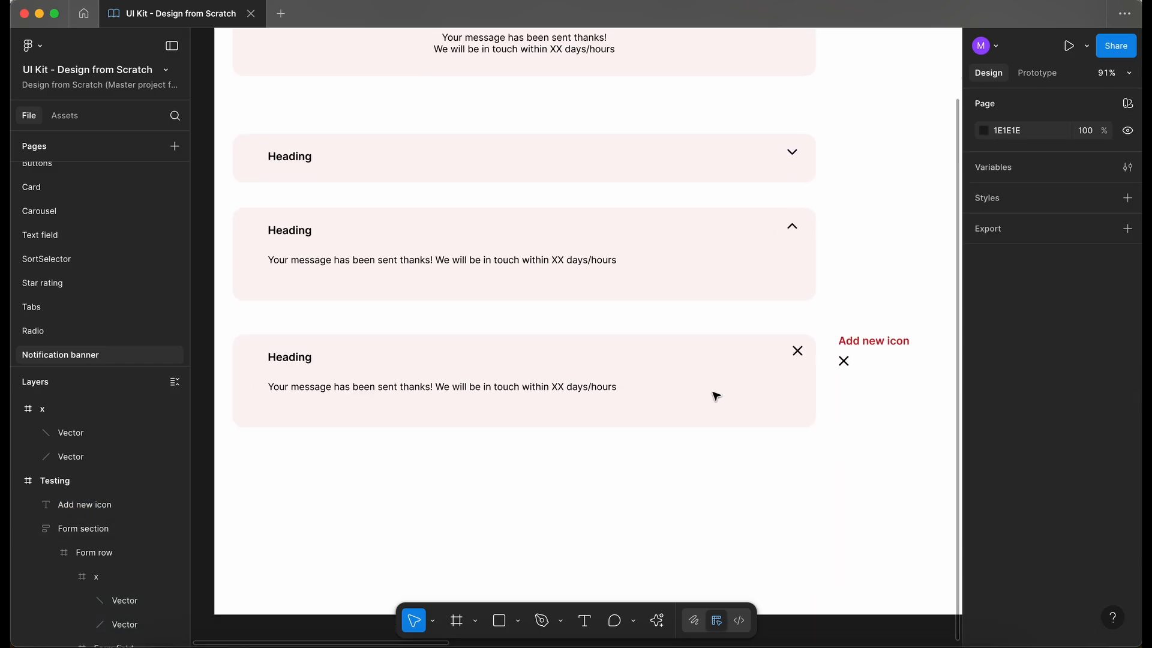
{"action": "scroll", "coordinate": [780, 407], "scroll_direction": "up", "scroll_amount": 3}
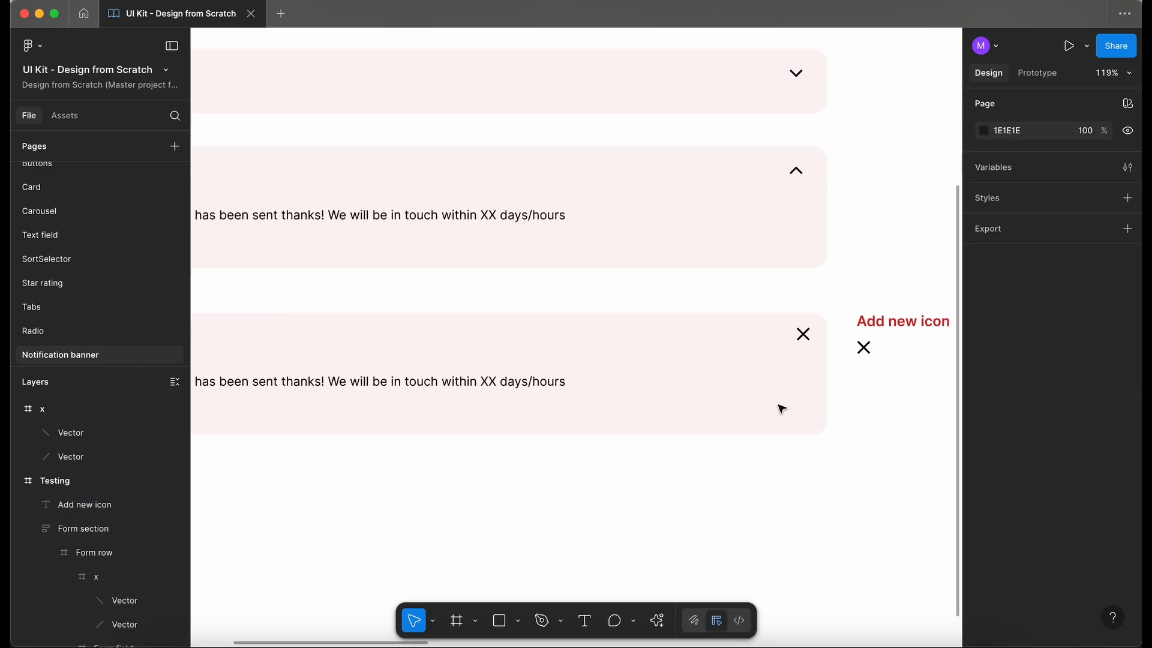
{"action": "scroll", "coordinate": [781, 409], "scroll_direction": "left", "scroll_amount": 2}
{"action": "scroll", "coordinate": [782, 409], "scroll_direction": "left", "scroll_amount": 2}
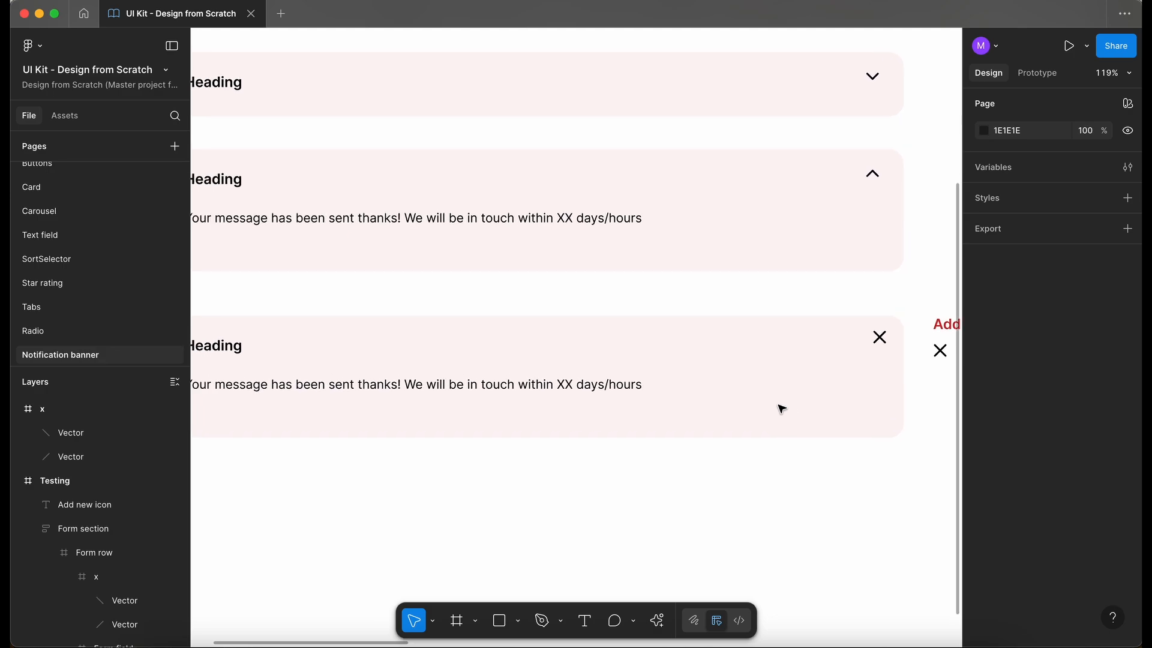
{"action": "scroll", "coordinate": [781, 413], "scroll_direction": "down", "scroll_amount": 1}
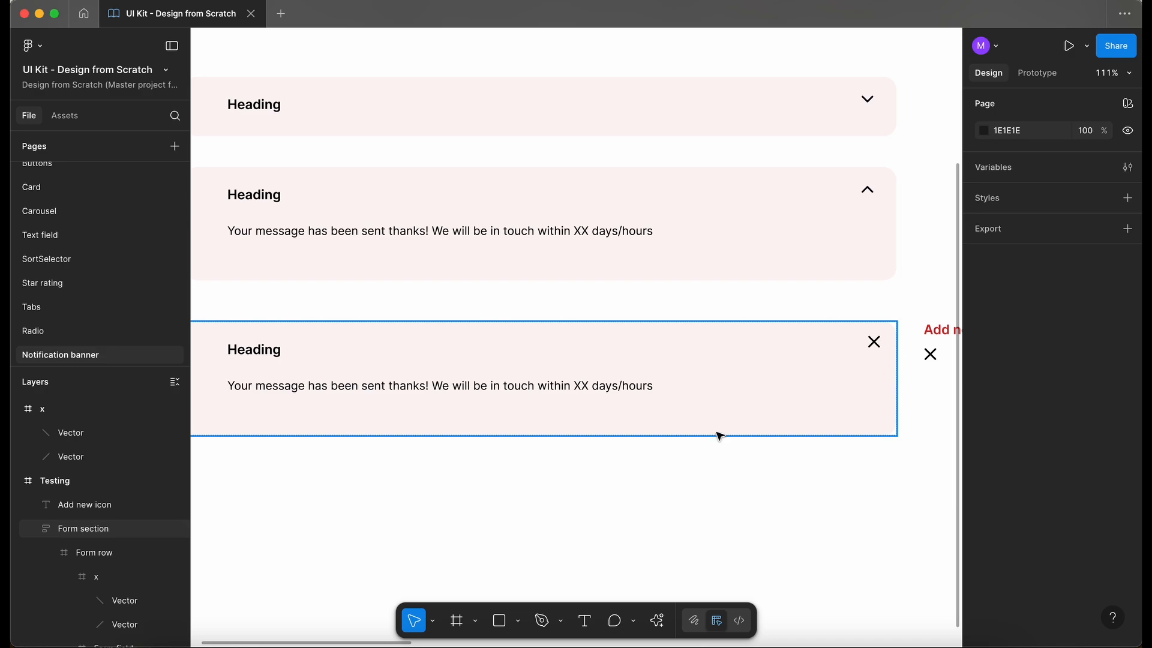
{"action": "scroll", "coordinate": [720, 436], "scroll_direction": "down", "scroll_amount": 2}
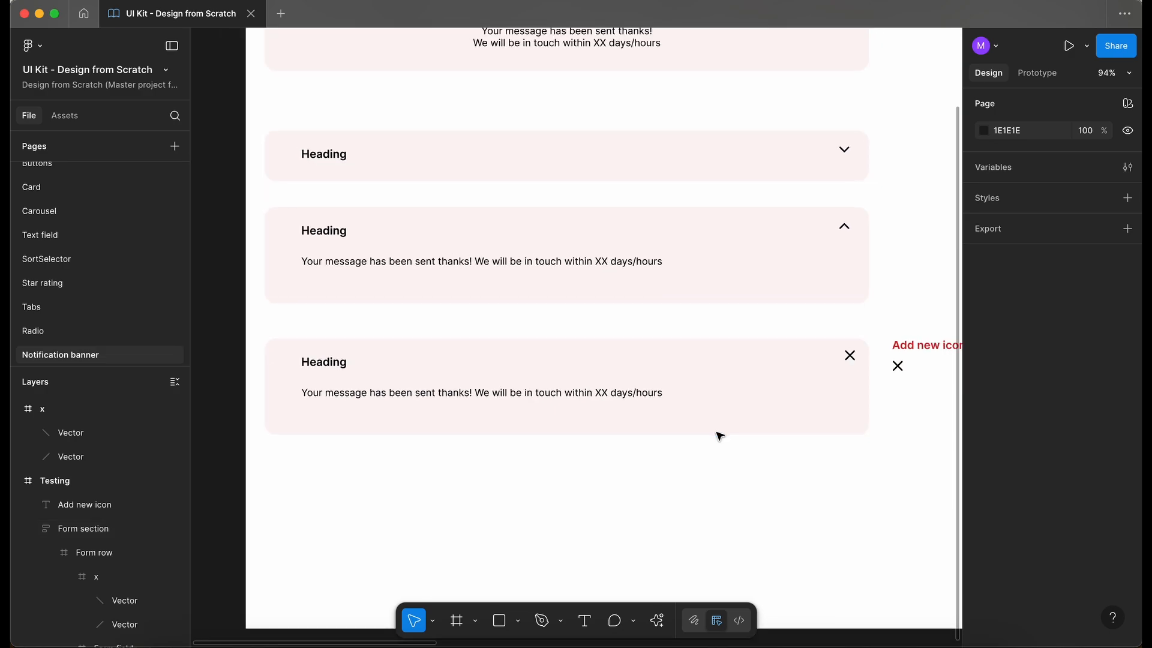
Step: Extend the Testing frame downward to about 1165 px high and duplicate the closable banner below itself
{"action": "scroll", "coordinate": [720, 437], "scroll_direction": "down", "scroll_amount": 6}
{"action": "left_click", "coordinate": [438, 162]}
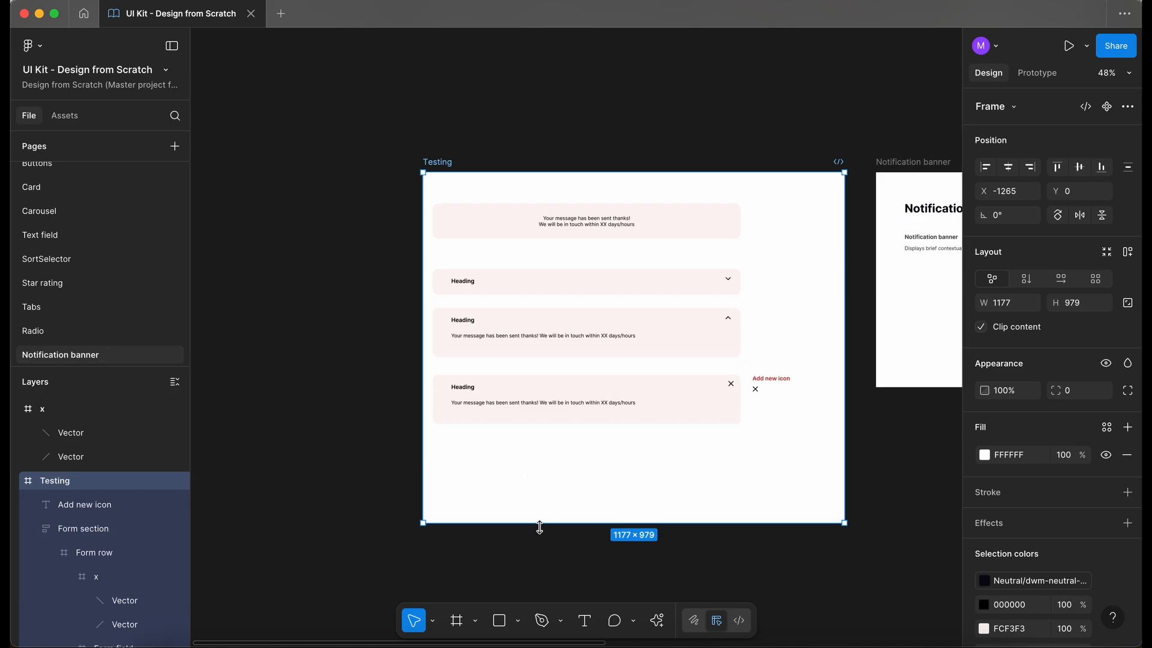
{"action": "left_click_drag", "start_coordinate": [540, 527], "coordinate": [540, 594]}
{"action": "scroll", "coordinate": [552, 509], "scroll_direction": "up", "scroll_amount": 5}
{"action": "scroll", "coordinate": [553, 513], "scroll_direction": "right", "scroll_amount": 1}
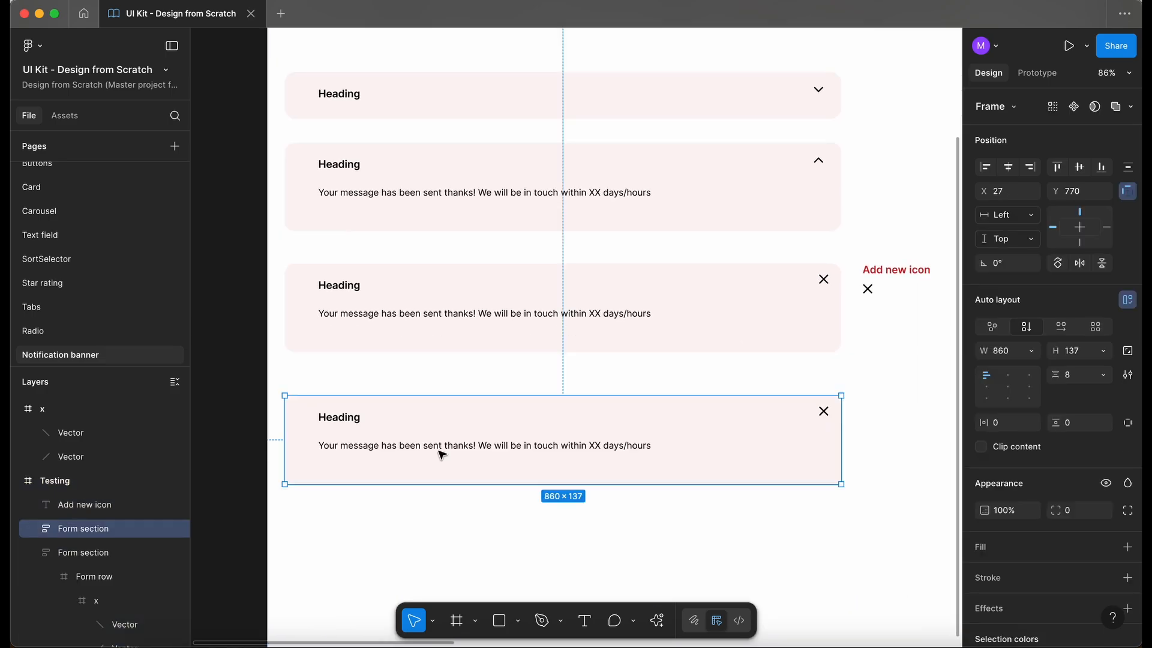
{"action": "scroll", "coordinate": [440, 455], "scroll_direction": "down", "scroll_amount": 1}
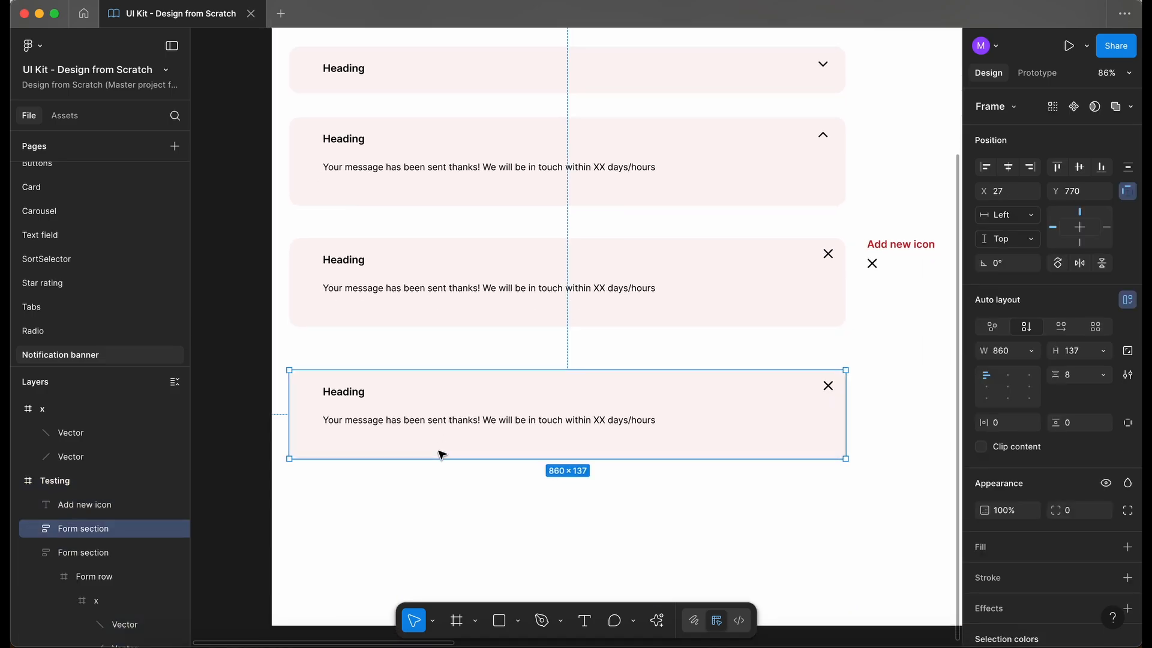
Step: Find the Button component in the assets, place it under the lowest banner's message and make that banner 168 px high
{"action": "left_click", "coordinate": [60, 116]}
{"action": "type", "text": "button"}
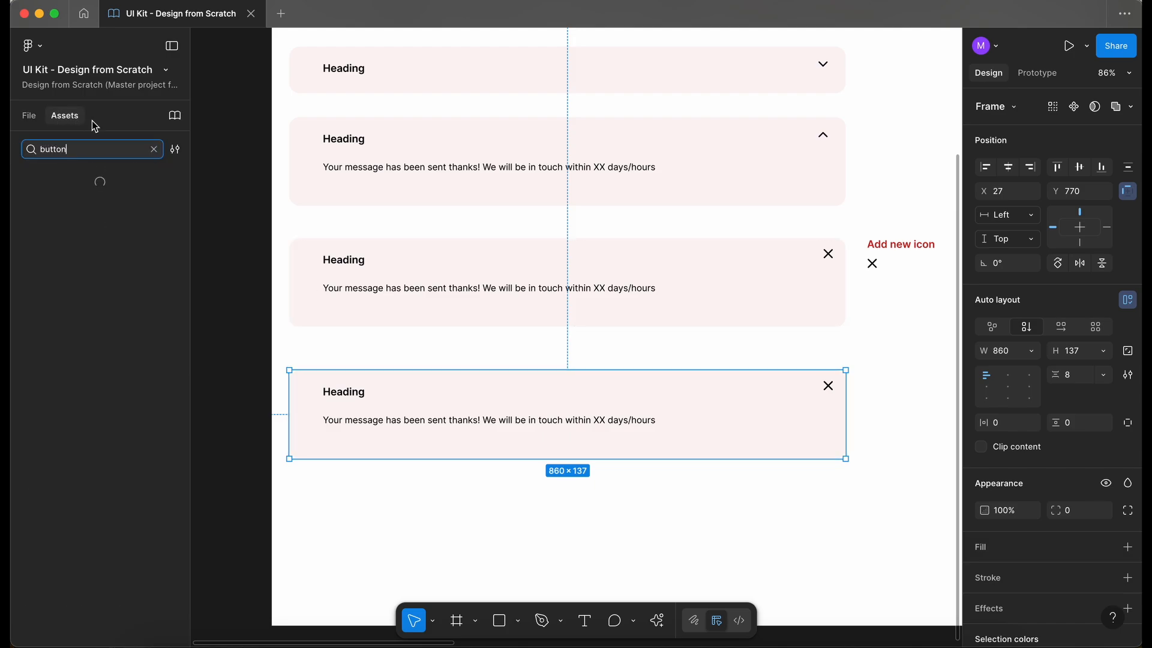
{"action": "left_click_drag", "start_coordinate": [66, 213], "coordinate": [453, 480]}
{"action": "left_click", "coordinate": [450, 443]}
{"action": "double_click", "coordinate": [449, 450]}
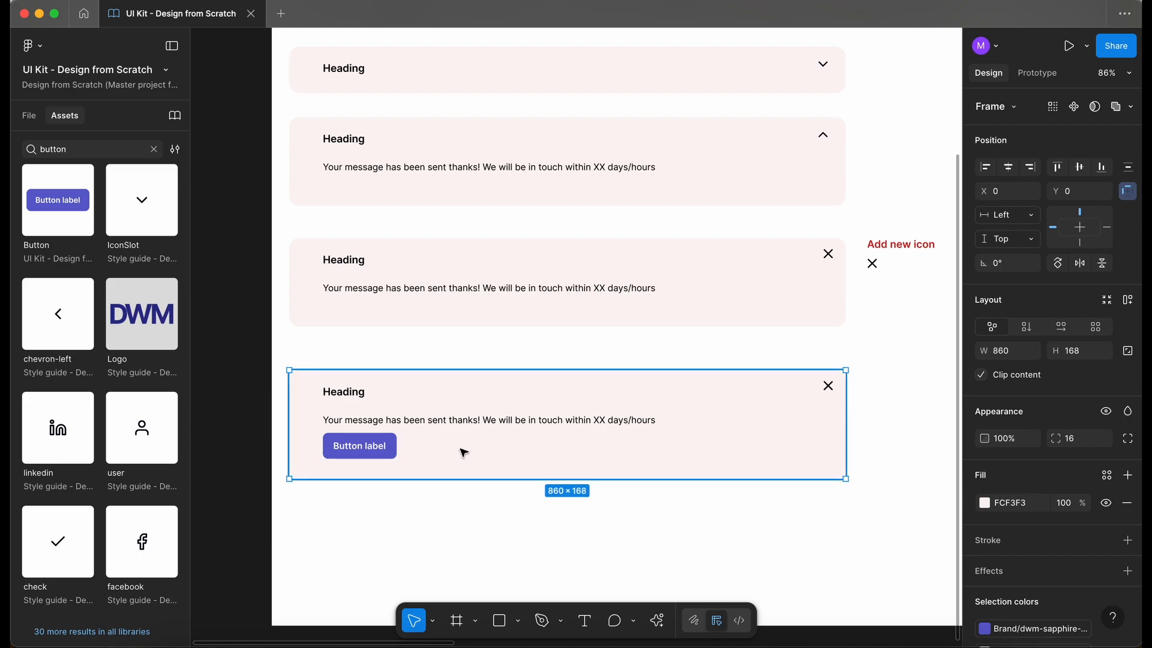
Step: Duplicate the banner's button just beside the original and change the copy's variant to Tertiary
{"action": "left_click", "coordinate": [383, 447]}
{"action": "left_click_drag", "start_coordinate": [384, 456], "coordinate": [495, 454]}
{"action": "scroll", "coordinate": [384, 457], "scroll_direction": "up", "scroll_amount": 3}
{"action": "scroll", "coordinate": [495, 453], "scroll_direction": "down", "scroll_amount": 2}
{"action": "left_click", "coordinate": [1079, 172]}
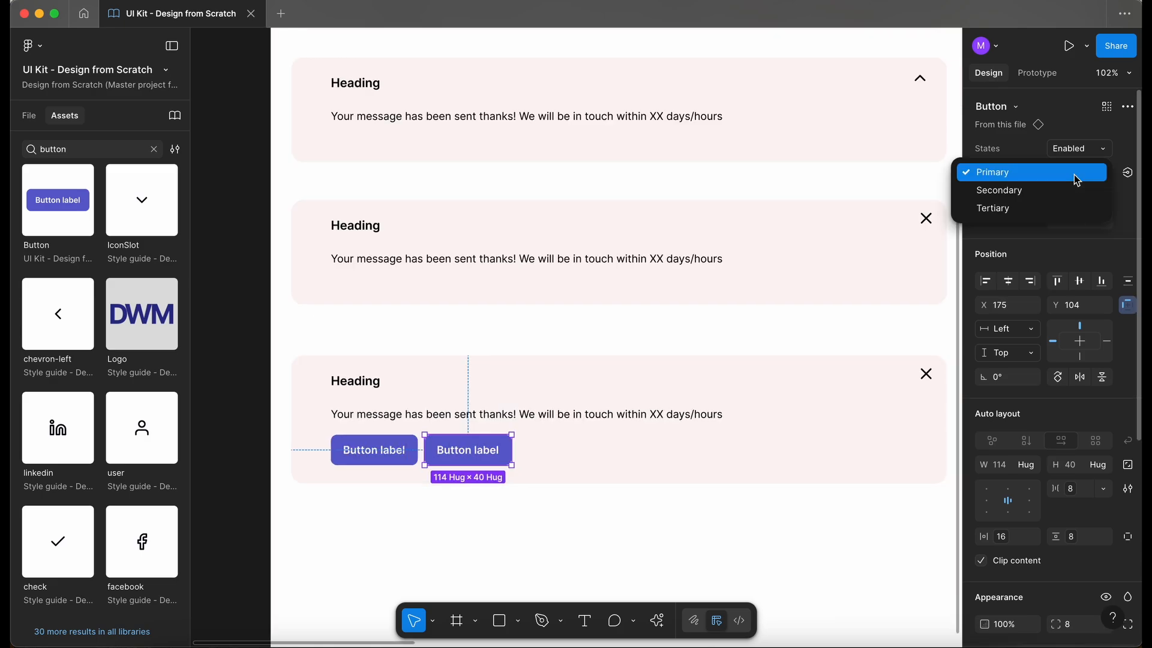
{"action": "left_click", "coordinate": [1011, 208]}
{"action": "left_click", "coordinate": [493, 530]}
Step: Review all the banner versions in the Testing frame alongside the Notification banner description frame
{"action": "scroll", "coordinate": [492, 531], "scroll_direction": "down", "scroll_amount": 3}
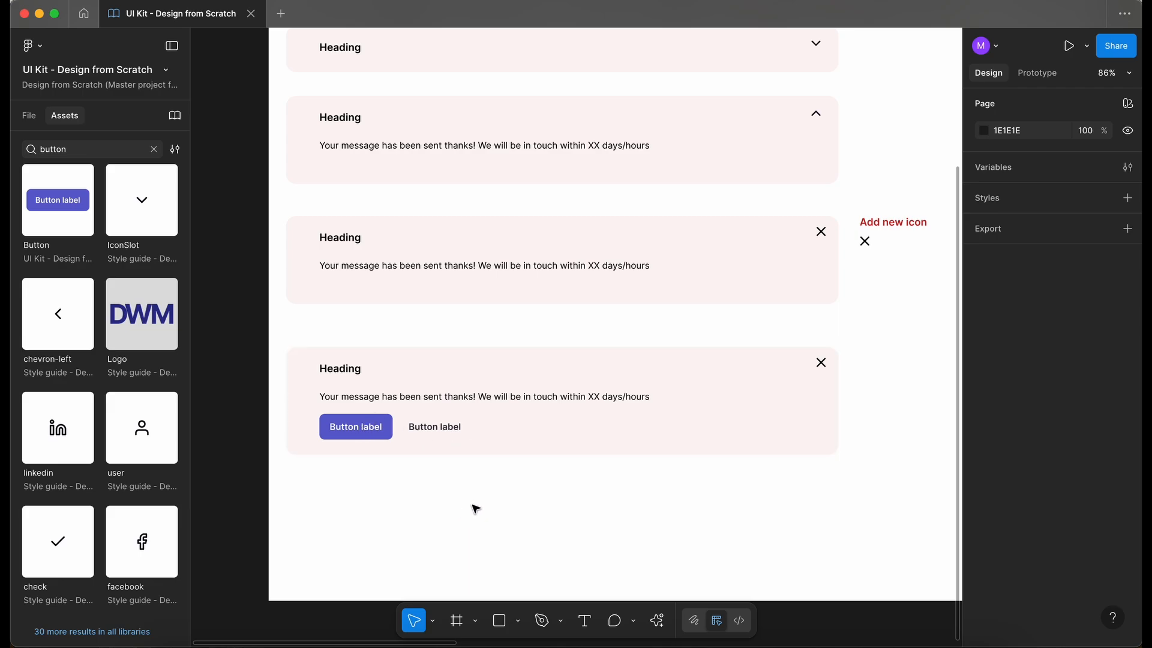
{"action": "scroll", "coordinate": [466, 497], "scroll_direction": "down", "scroll_amount": 1}
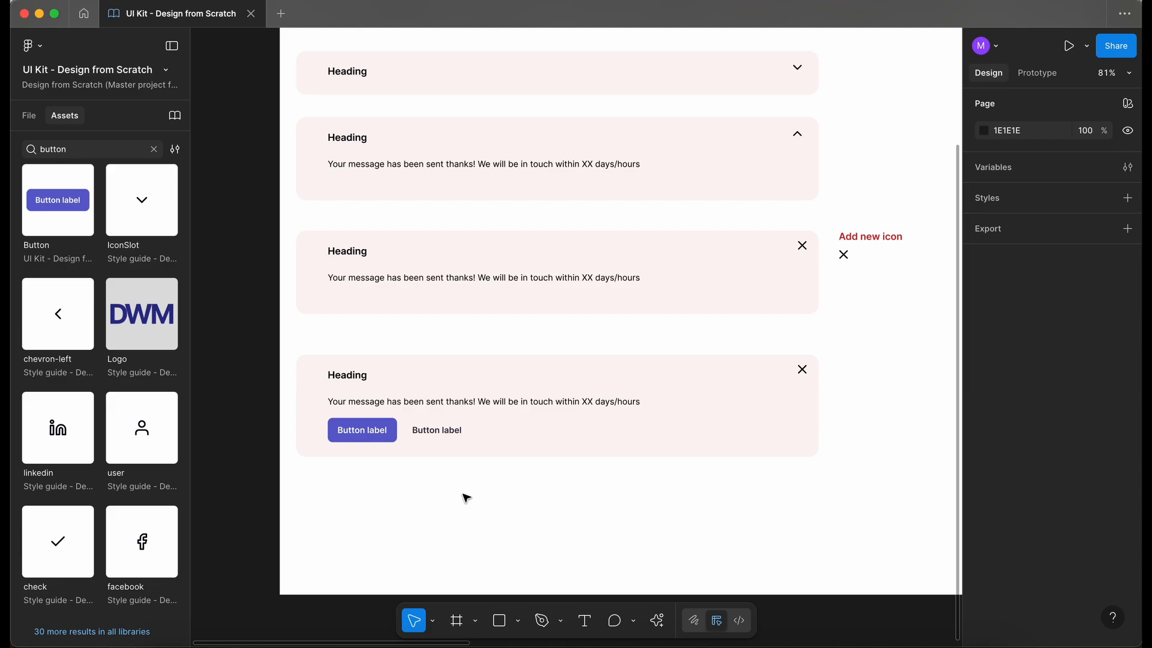
{"action": "scroll", "coordinate": [466, 497], "scroll_direction": "down", "scroll_amount": 2}
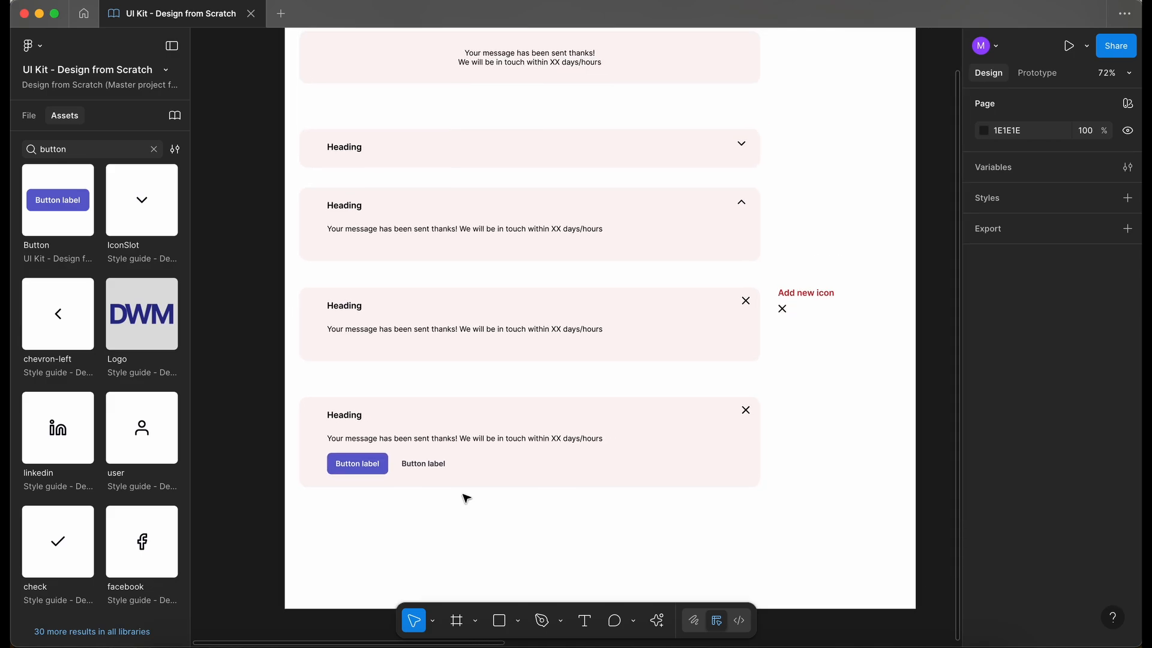
{"action": "scroll", "coordinate": [466, 498], "scroll_direction": "up", "scroll_amount": 2}
{"action": "scroll", "coordinate": [465, 498], "scroll_direction": "right", "scroll_amount": 10}
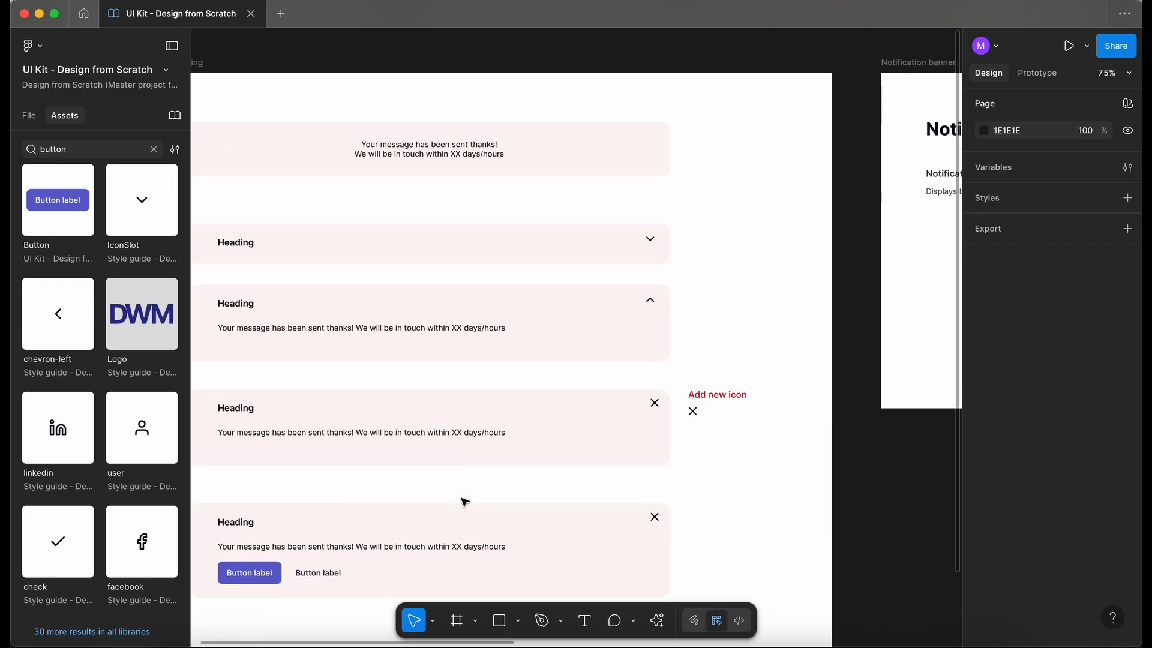
{"action": "scroll", "coordinate": [466, 501], "scroll_direction": "right", "scroll_amount": 8}
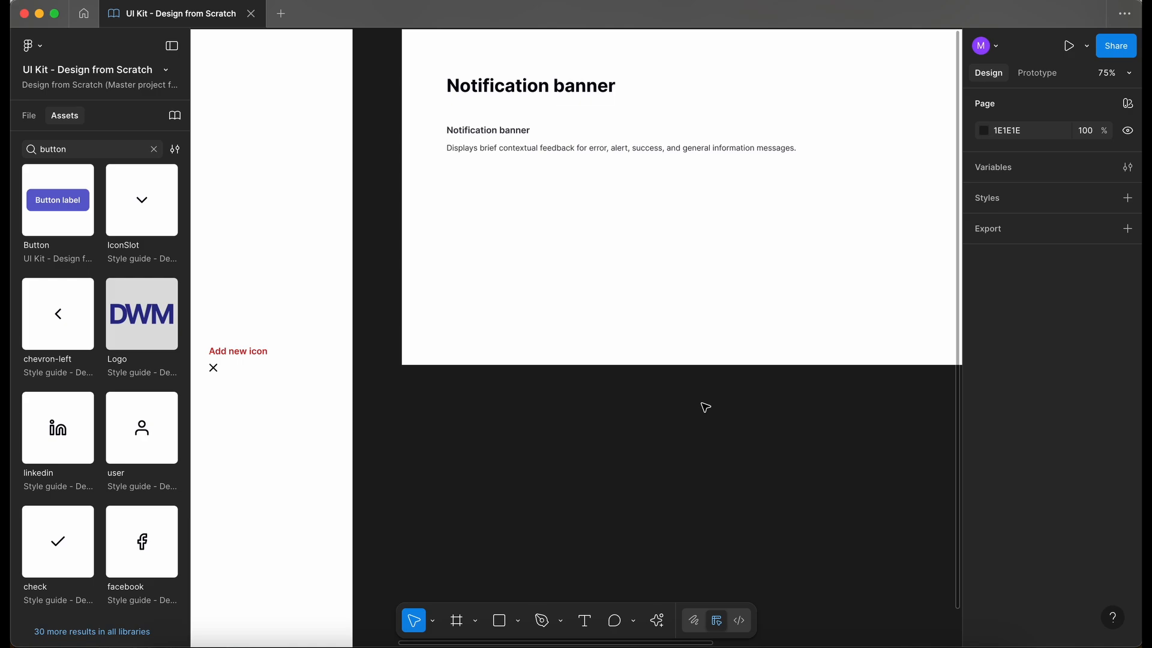
{"action": "scroll", "coordinate": [706, 408], "scroll_direction": "left", "scroll_amount": 5}
{"action": "scroll", "coordinate": [701, 403], "scroll_direction": "down", "scroll_amount": 3}
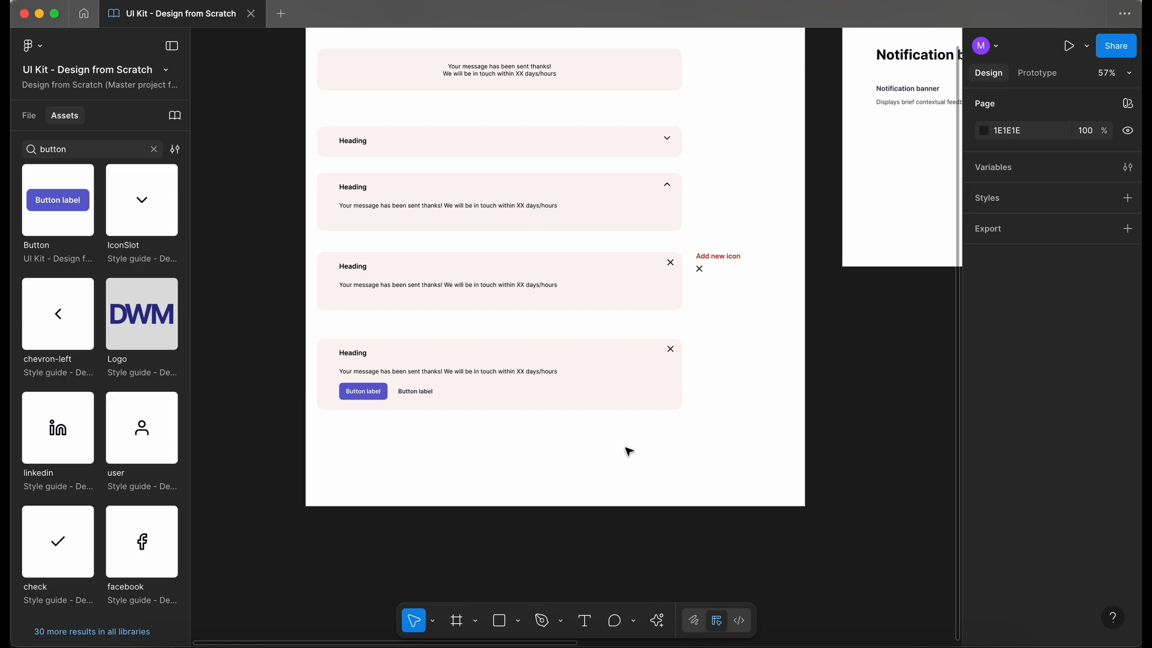
{"action": "scroll", "coordinate": [576, 441], "scroll_direction": "right", "scroll_amount": 2}
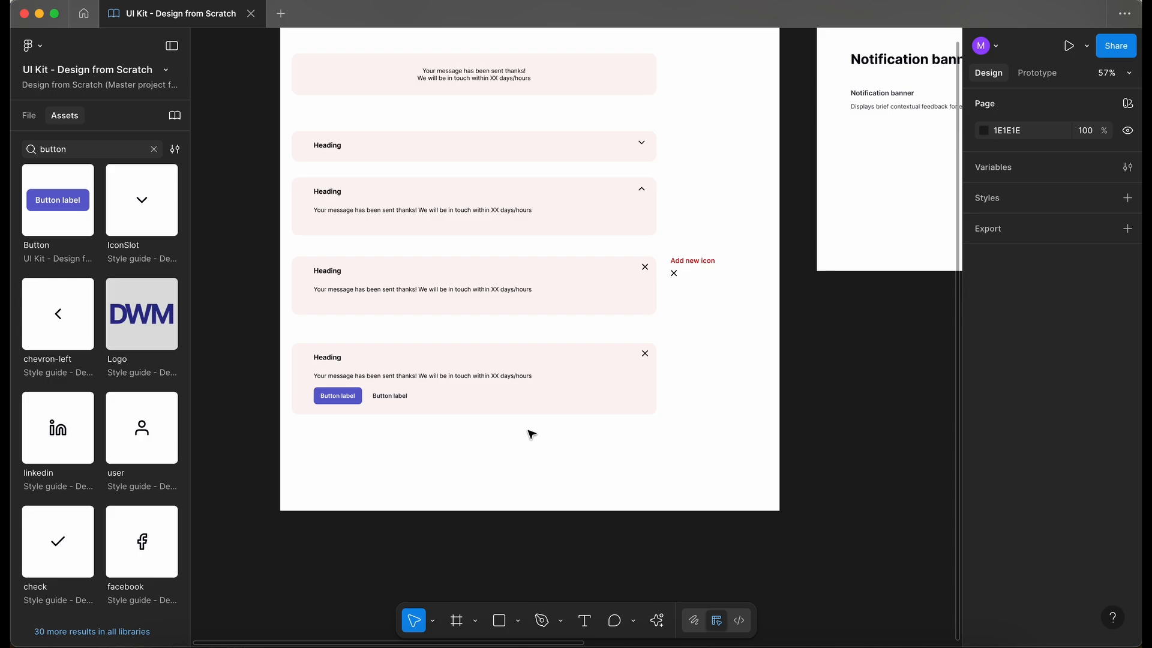
Step: Open the Style guide file and examine its Colours page, including the feedback states, brand and neutral palettes
{"action": "left_click", "coordinate": [84, 13]}
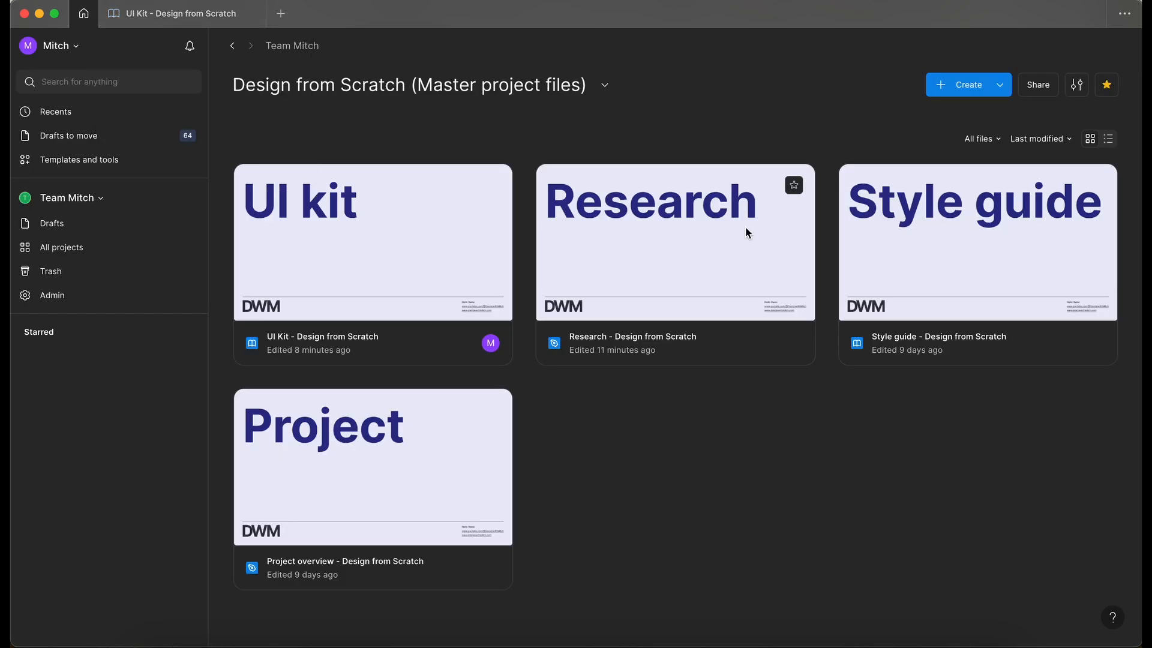
{"action": "double_click", "coordinate": [954, 242]}
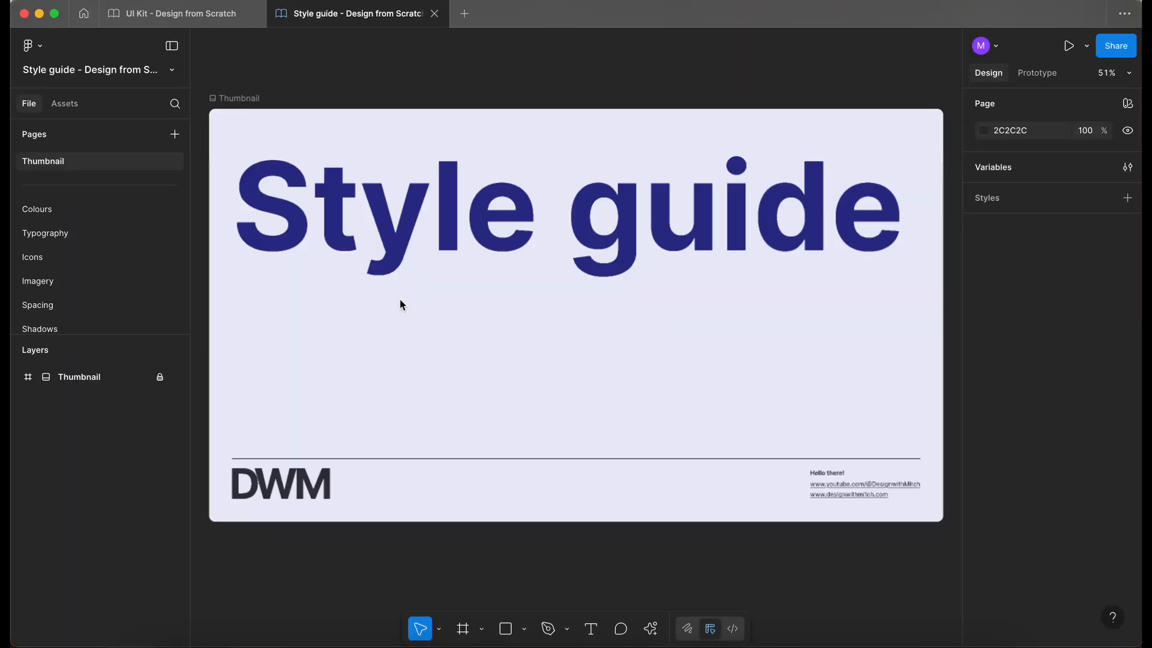
{"action": "left_click", "coordinate": [64, 115]}
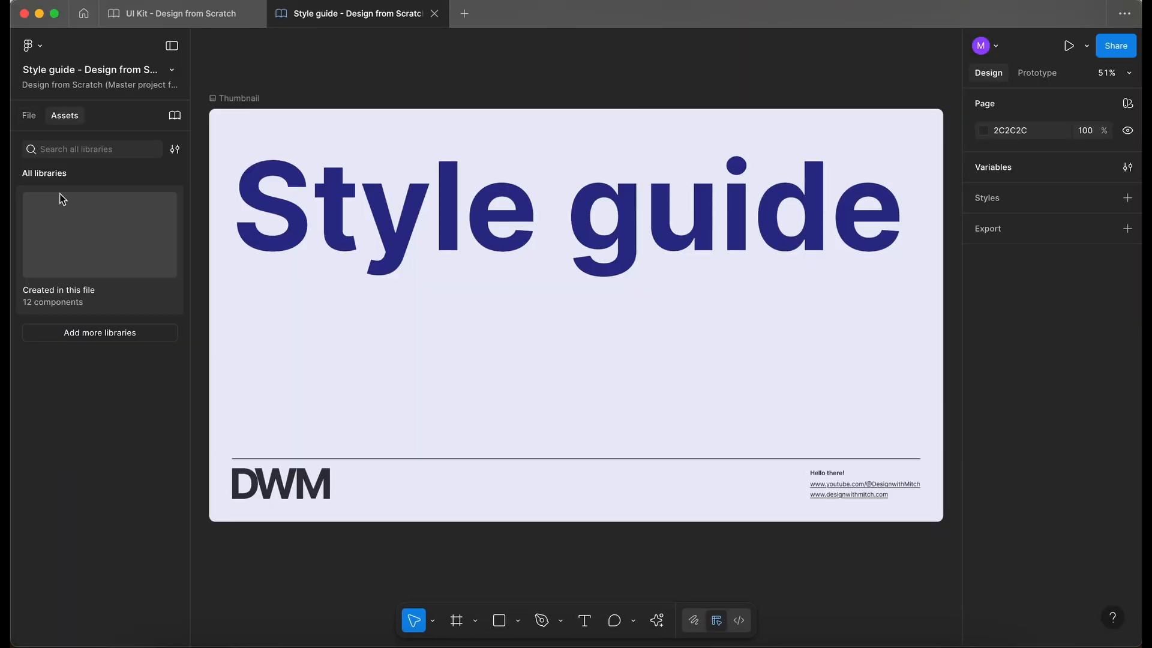
{"action": "left_click", "coordinate": [27, 115]}
{"action": "left_click", "coordinate": [68, 221]}
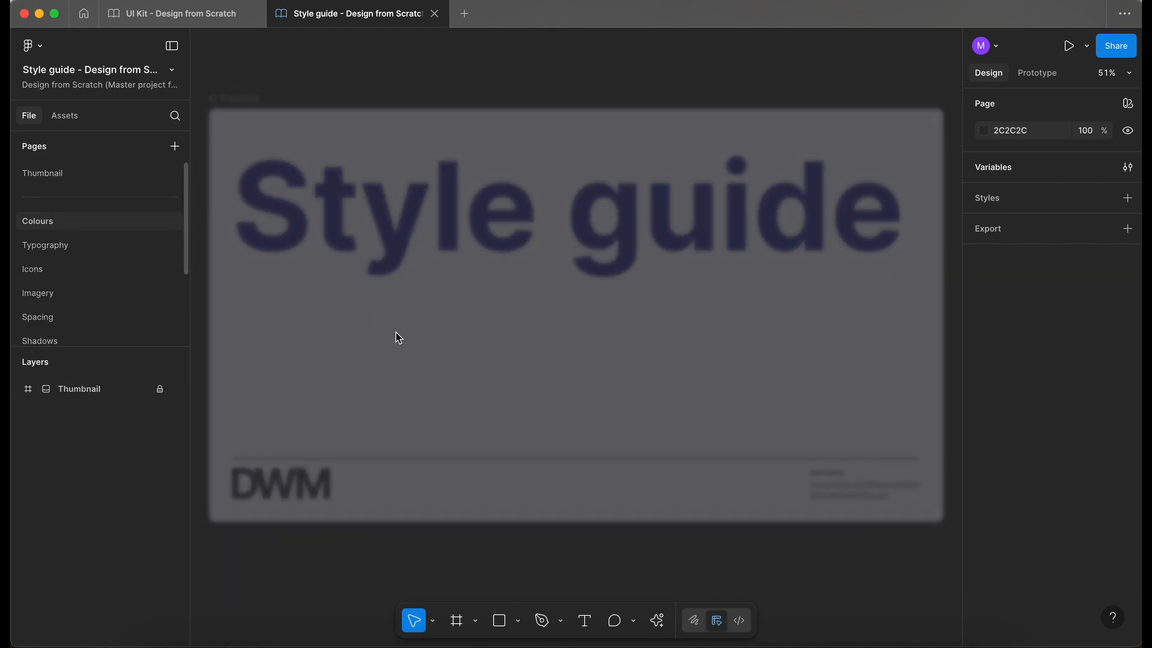
{"action": "scroll", "coordinate": [520, 302], "scroll_direction": "up", "scroll_amount": 5}
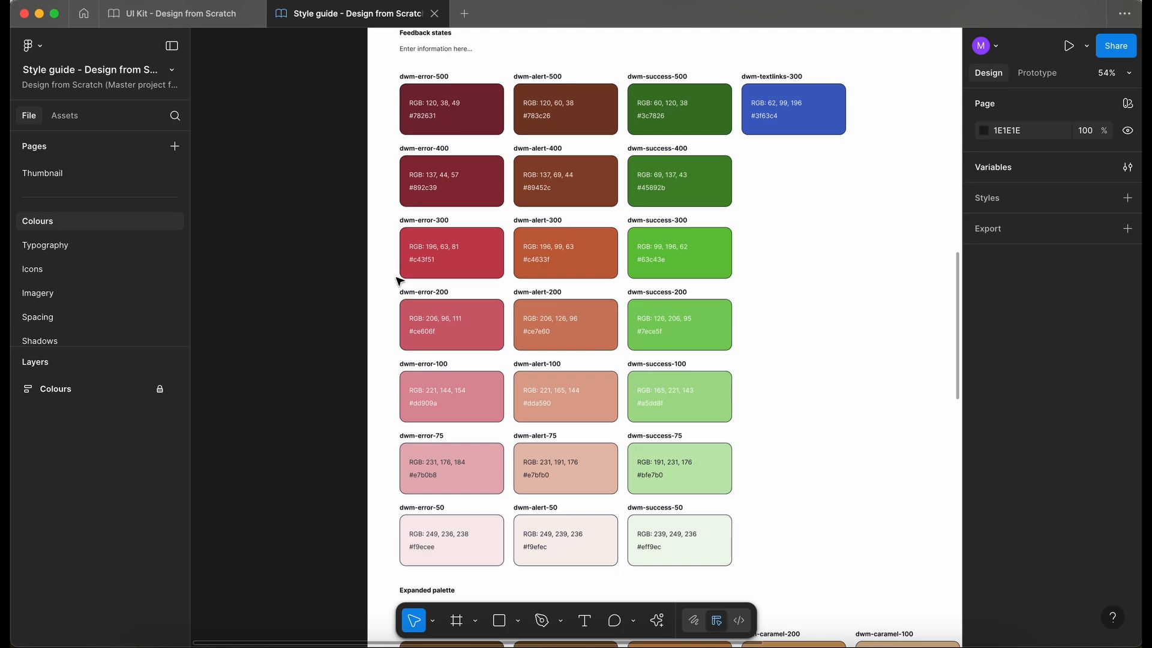
{"action": "scroll", "coordinate": [390, 304], "scroll_direction": "up", "scroll_amount": 10}
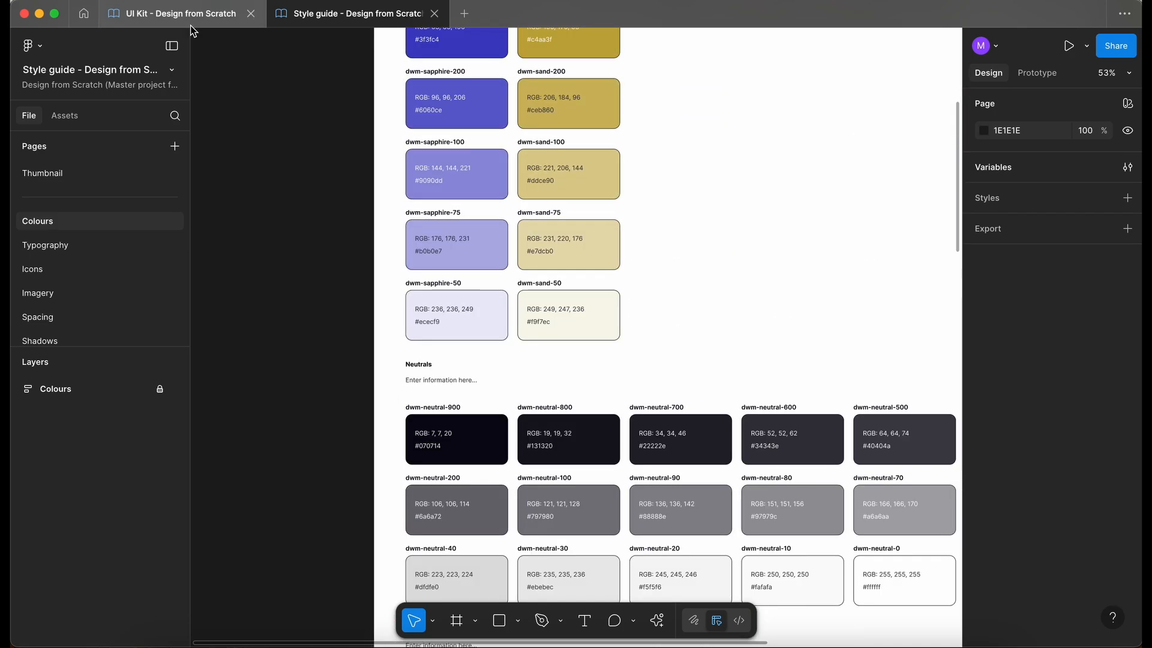
Step: Switch back to the UI Kit file, widen the Testing frame and place the loose x icon inside it under its note
{"action": "left_click", "coordinate": [191, 24]}
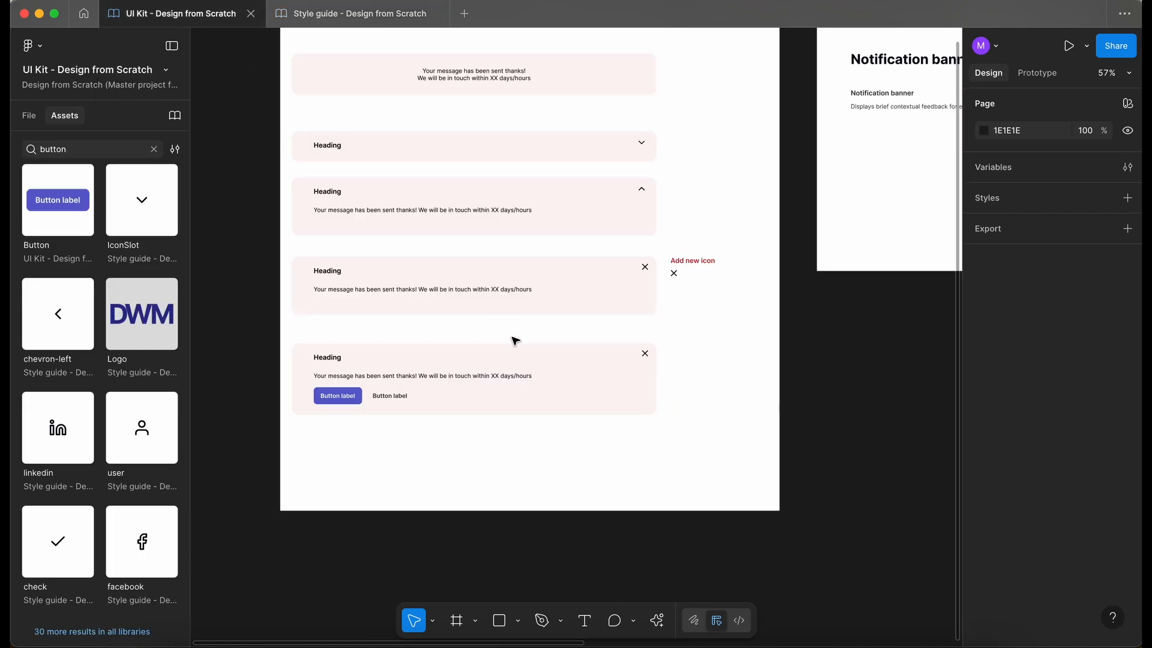
{"action": "scroll", "coordinate": [515, 341], "scroll_direction": "down", "scroll_amount": 1}
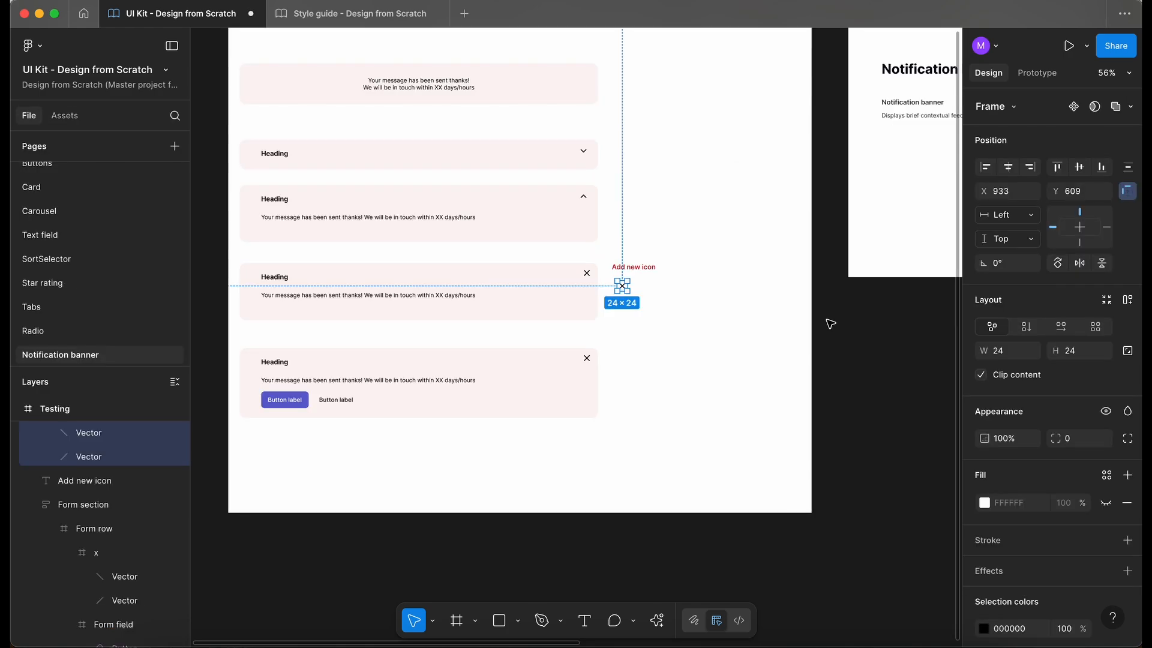
{"action": "left_click", "coordinate": [741, 367]}
{"action": "scroll", "coordinate": [743, 370], "scroll_direction": "down", "scroll_amount": 2}
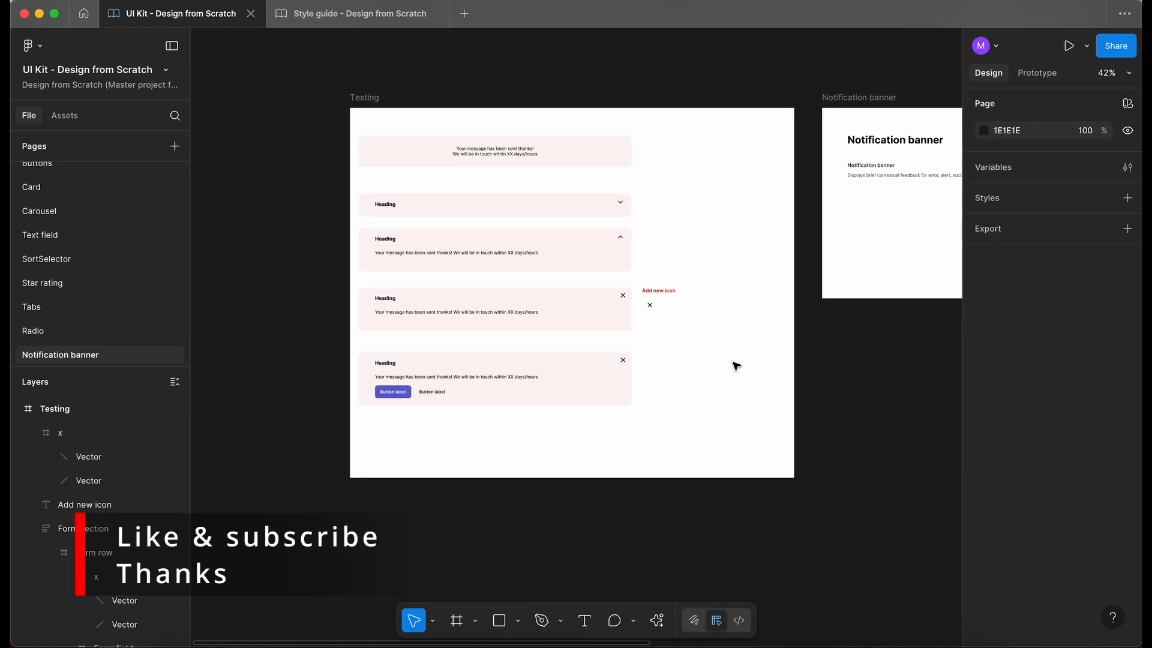
Step: Extend the Testing frame on its left side to about 1644 px wide and lengthen it below the last banner
{"action": "left_click", "coordinate": [367, 100]}
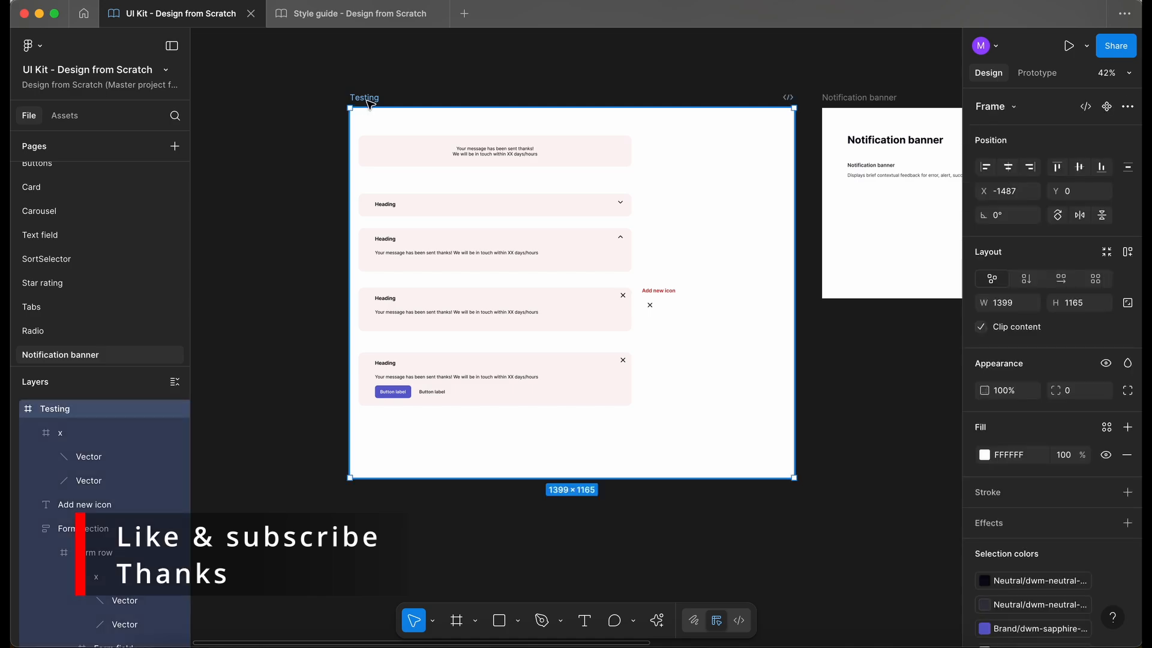
{"action": "left_click_drag", "start_coordinate": [351, 135], "coordinate": [271, 135]}
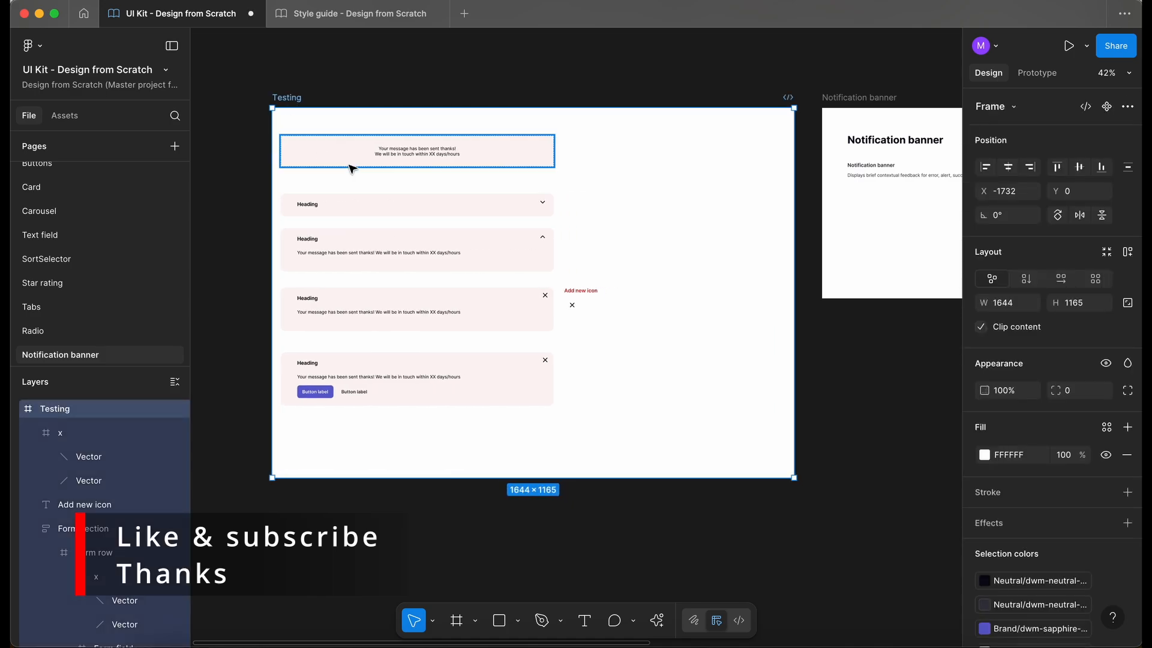
{"action": "scroll", "coordinate": [456, 234], "scroll_direction": "up", "scroll_amount": 3}
{"action": "scroll", "coordinate": [456, 234], "scroll_direction": "left", "scroll_amount": 3}
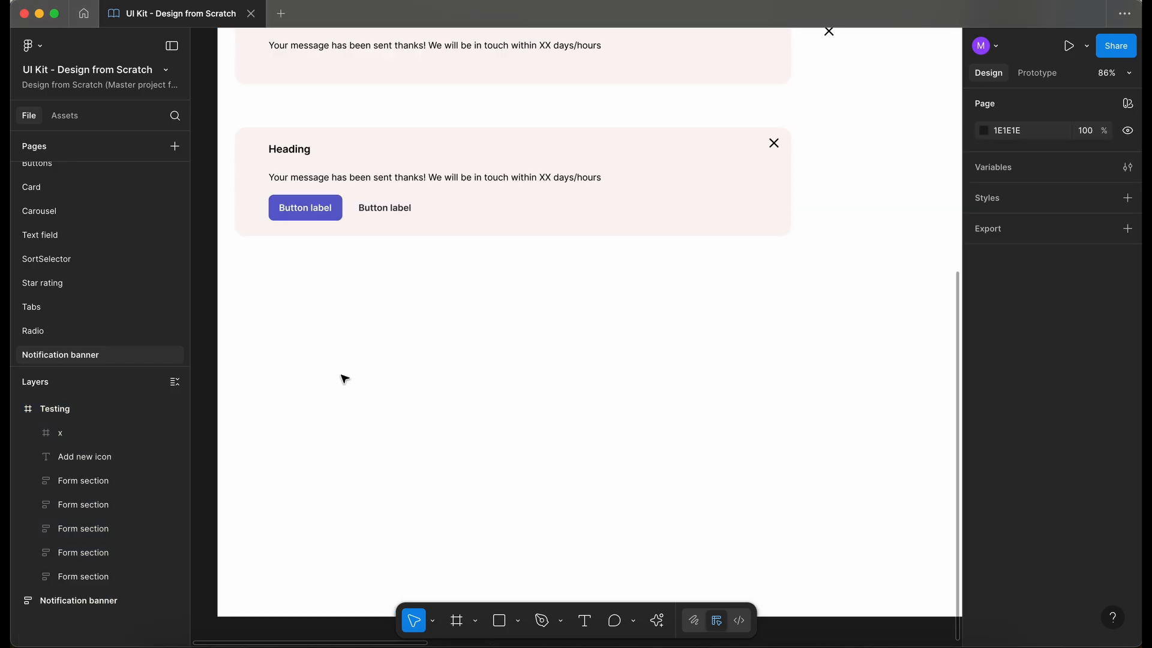
Step: Draw an 860 × 206 frame below the lowest banner and align its left edge with the banners
{"action": "scroll", "coordinate": [336, 358], "scroll_direction": "up", "scroll_amount": 1}
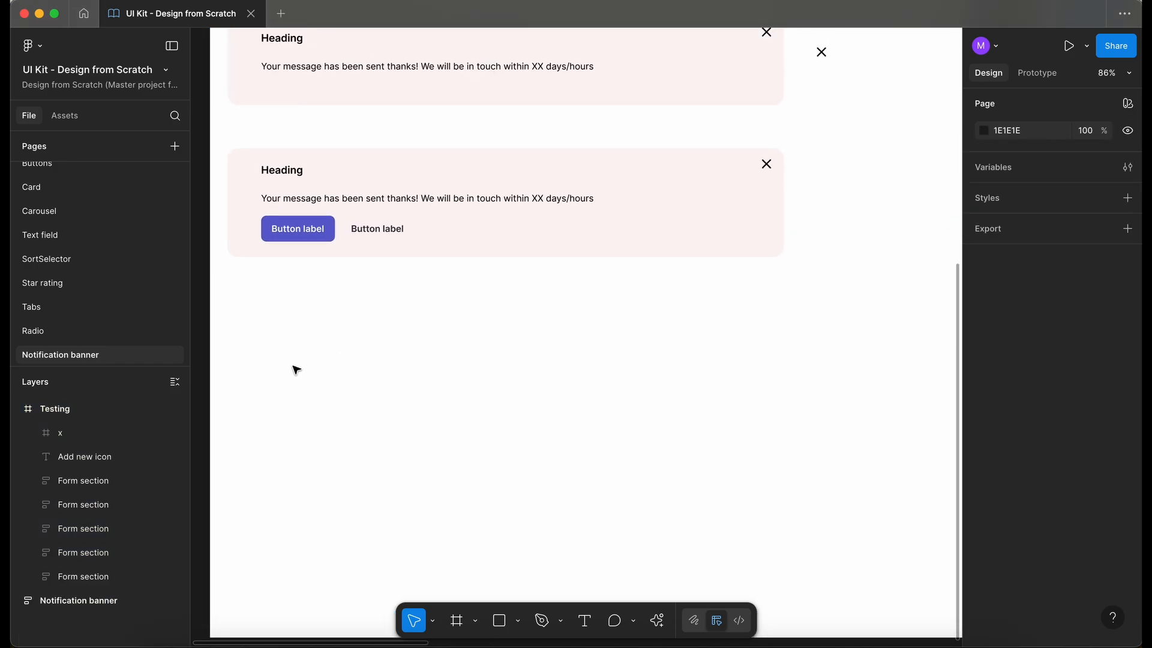
{"action": "key", "text": "f"}
{"action": "left_click_drag", "start_coordinate": [237, 350], "coordinate": [784, 482]}
{"action": "left_click_drag", "start_coordinate": [240, 381], "coordinate": [232, 380]}
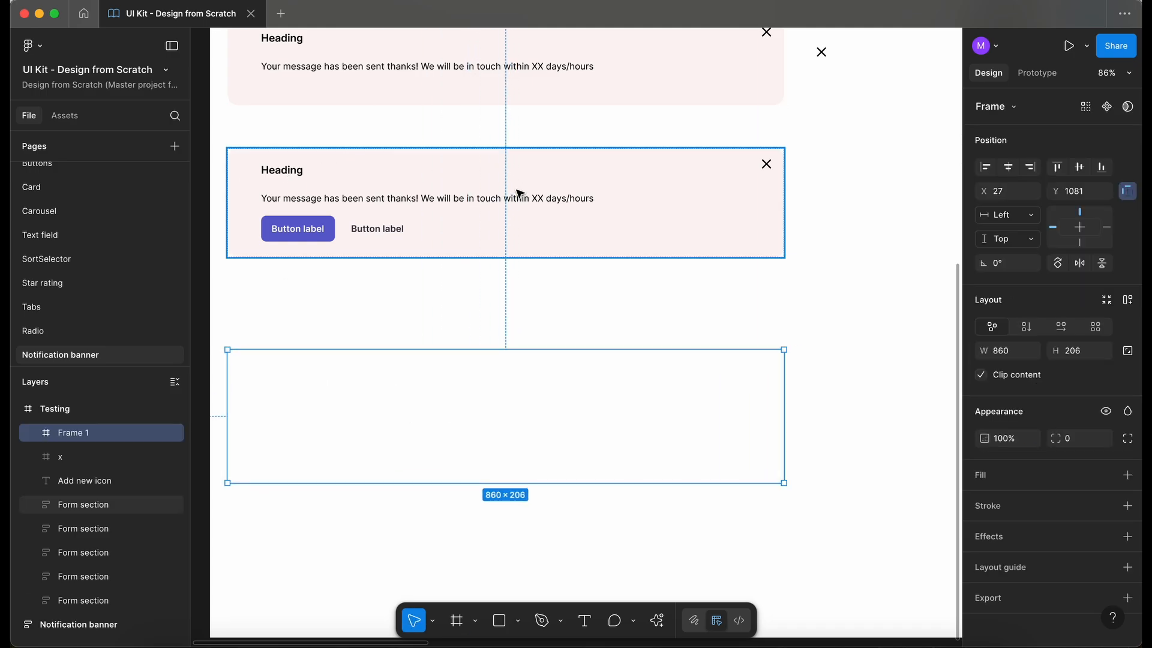
Step: Inspect the lowest banner's container settings and set the new empty frame's corner radius to 16
{"action": "left_click", "coordinate": [607, 175]}
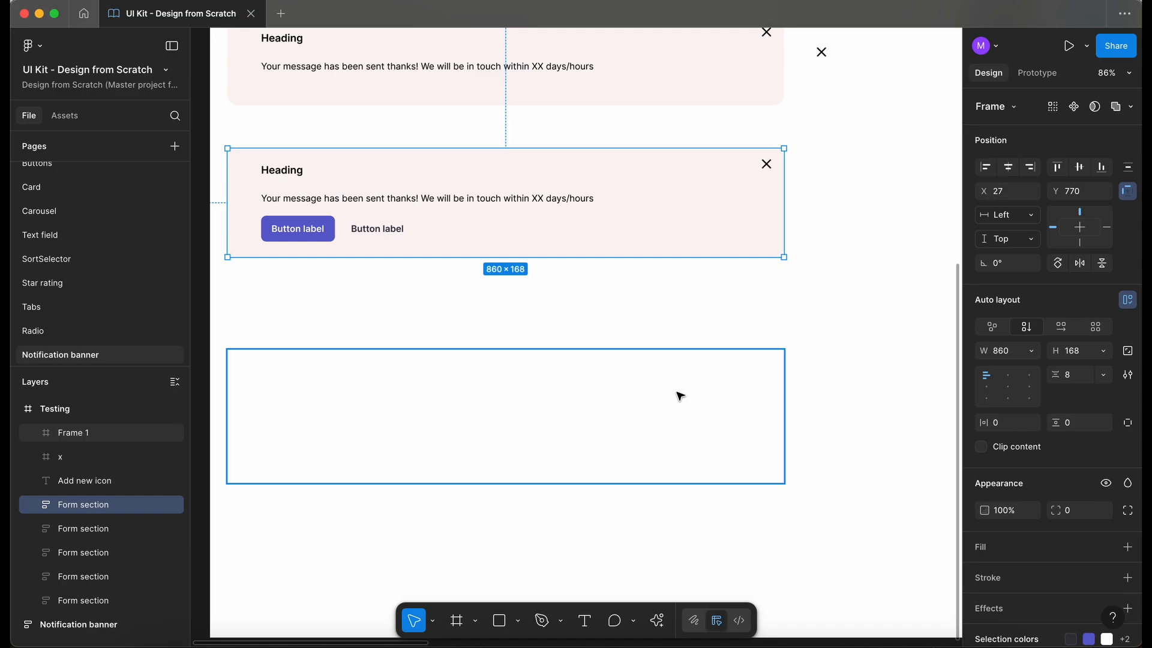
{"action": "left_click", "coordinate": [726, 184]}
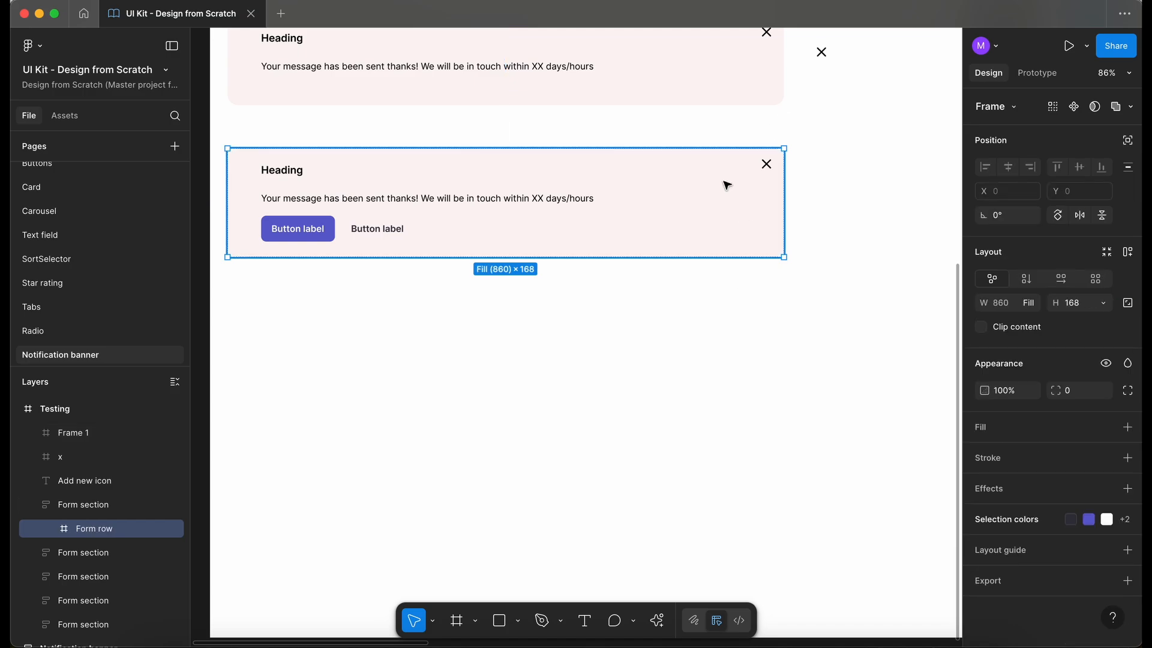
{"action": "left_click", "coordinate": [711, 396]}
{"action": "left_click", "coordinate": [1083, 441]}
{"action": "type", "text": "16"}
{"action": "key", "text": "Return"}
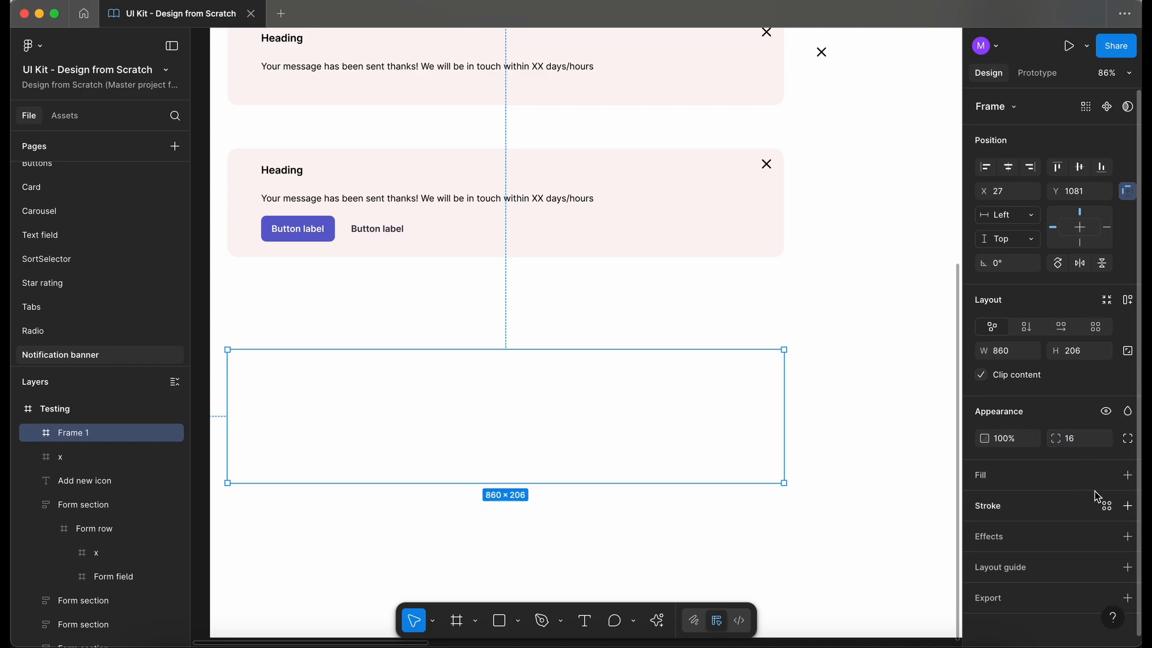
Step: Fill the new empty frame below the banners with a very light grey neutral colour from the style guide library
{"action": "left_click", "coordinate": [1107, 475]}
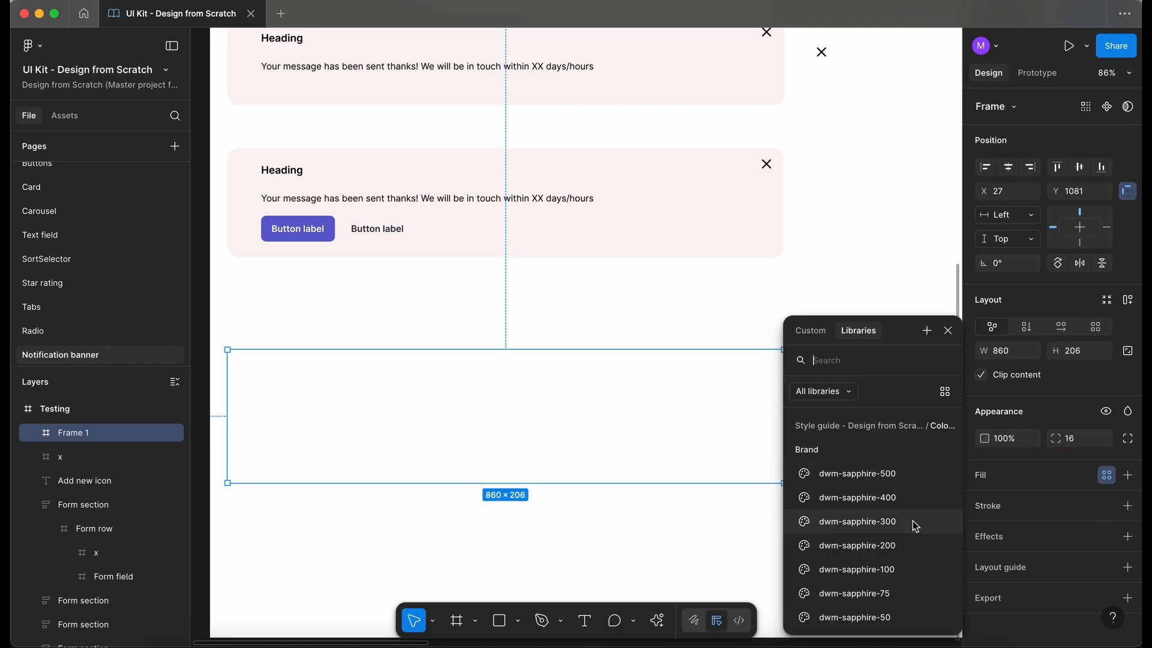
{"action": "type", "text": "neu"}
{"action": "scroll", "coordinate": [877, 552], "scroll_direction": "down", "scroll_amount": 3}
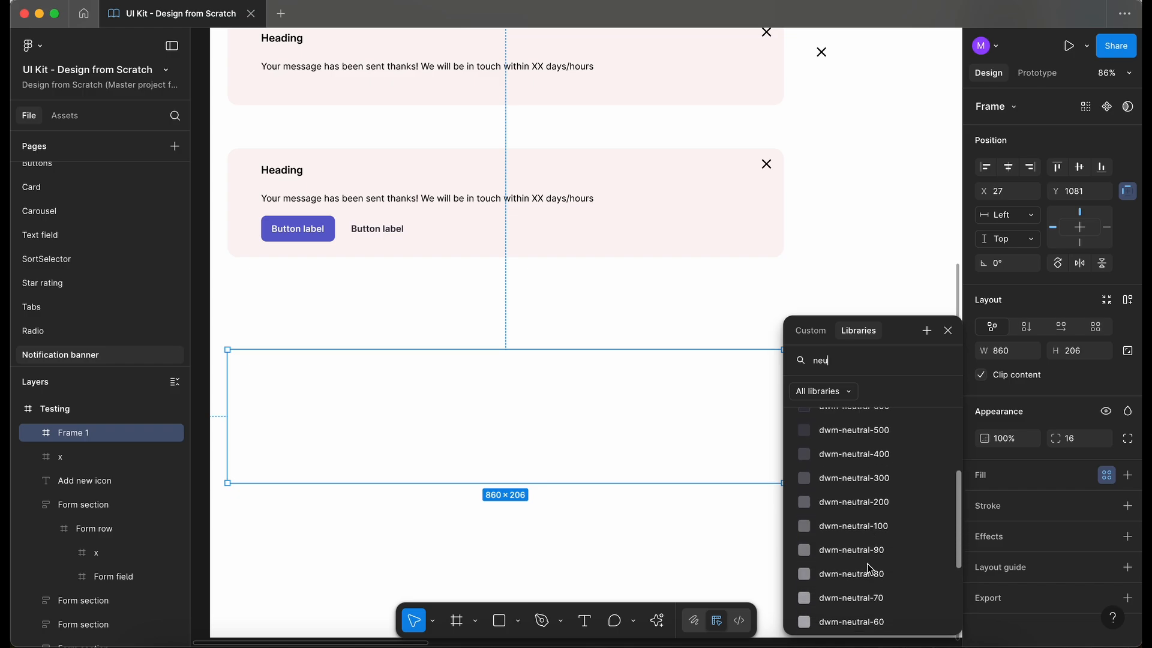
{"action": "key", "text": "Escape"}
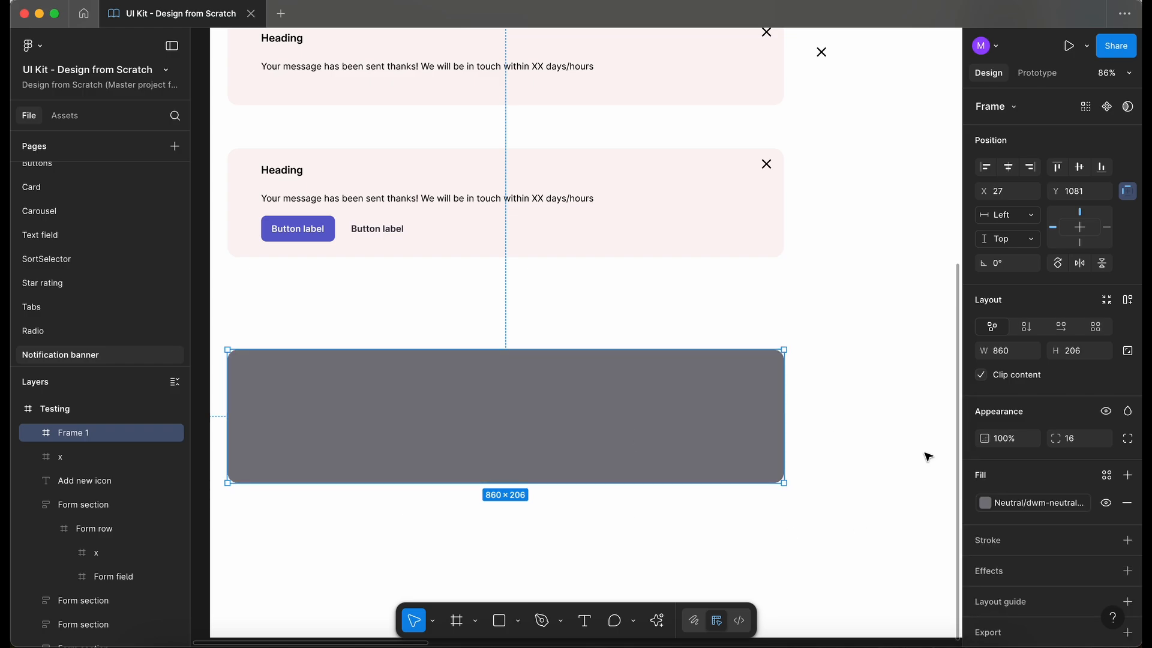
{"action": "left_click", "coordinate": [1034, 511]}
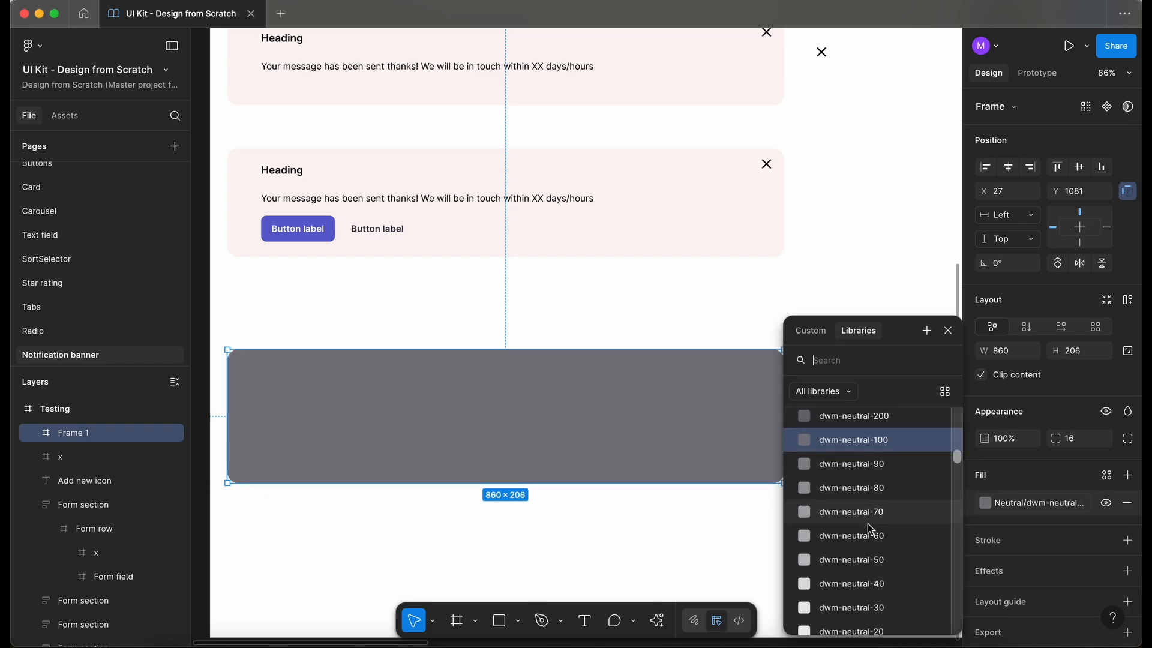
{"action": "left_click", "coordinate": [874, 553]}
{"action": "left_click", "coordinate": [1004, 505]}
{"action": "scroll", "coordinate": [882, 562], "scroll_direction": "down", "scroll_amount": 2}
{"action": "left_click", "coordinate": [879, 579]}
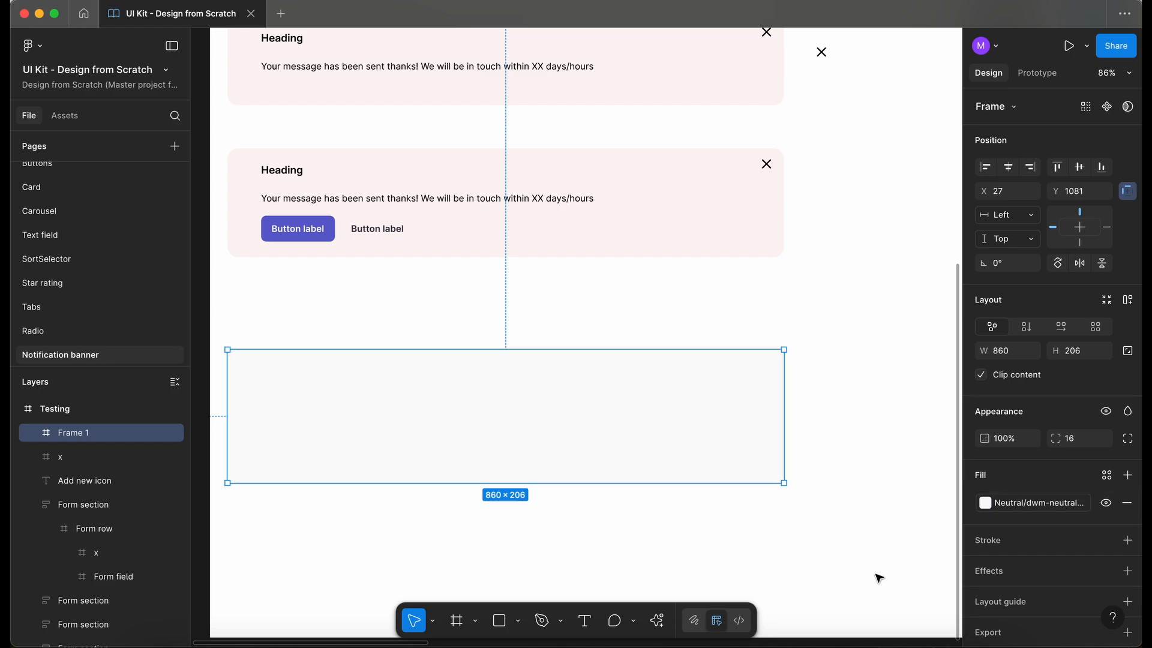
{"action": "left_click", "coordinate": [1027, 510]}
{"action": "left_click", "coordinate": [854, 516]}
{"action": "left_click", "coordinate": [545, 553]}
Step: Rename the new light grey frame as Notification
{"action": "scroll", "coordinate": [546, 553], "scroll_direction": "left", "scroll_amount": 2}
{"action": "scroll", "coordinate": [546, 553], "scroll_direction": "down", "scroll_amount": 1}
{"action": "left_click", "coordinate": [545, 359]}
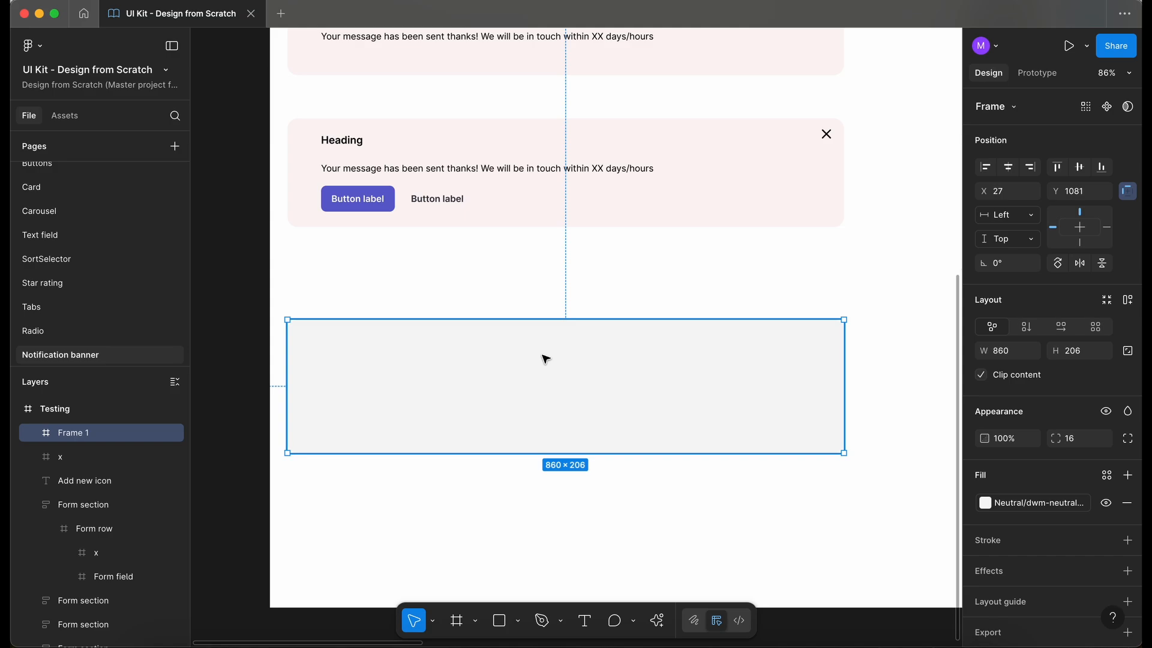
{"action": "scroll", "coordinate": [545, 358], "scroll_direction": "up", "scroll_amount": 1}
{"action": "double_click", "coordinate": [81, 434]}
{"action": "type", "text": "Notification"}
{"action": "key", "text": "Return"}
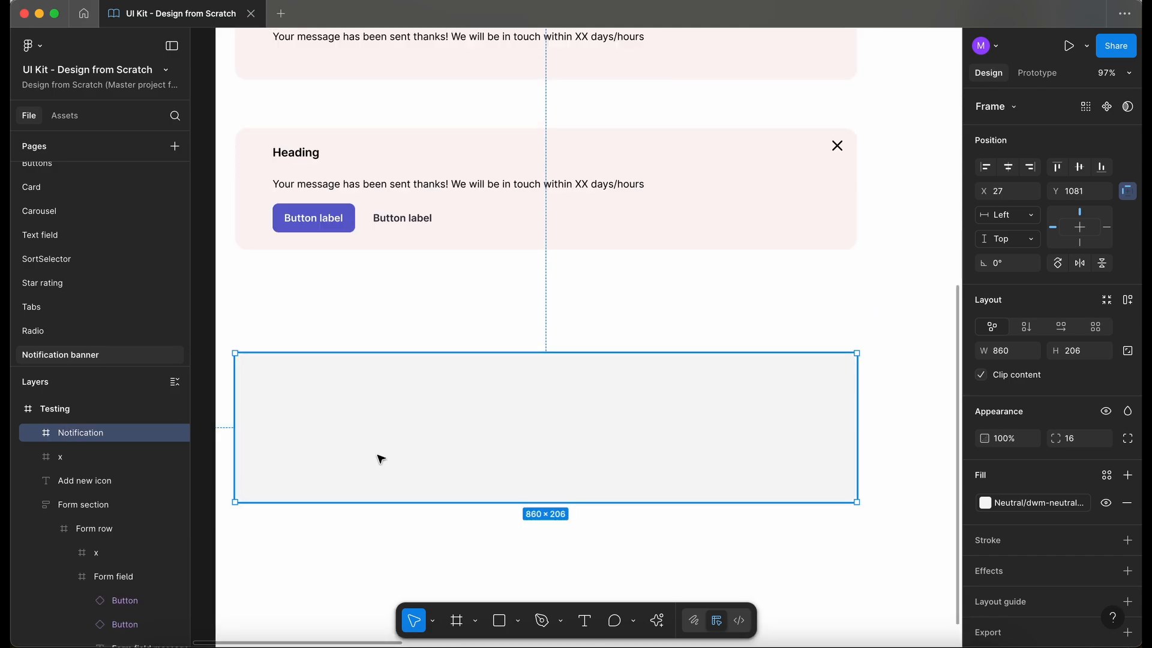
Step: Add auto layout to the Notification frame and place the text "Heading" inside it
{"action": "key", "text": "shift+a"}
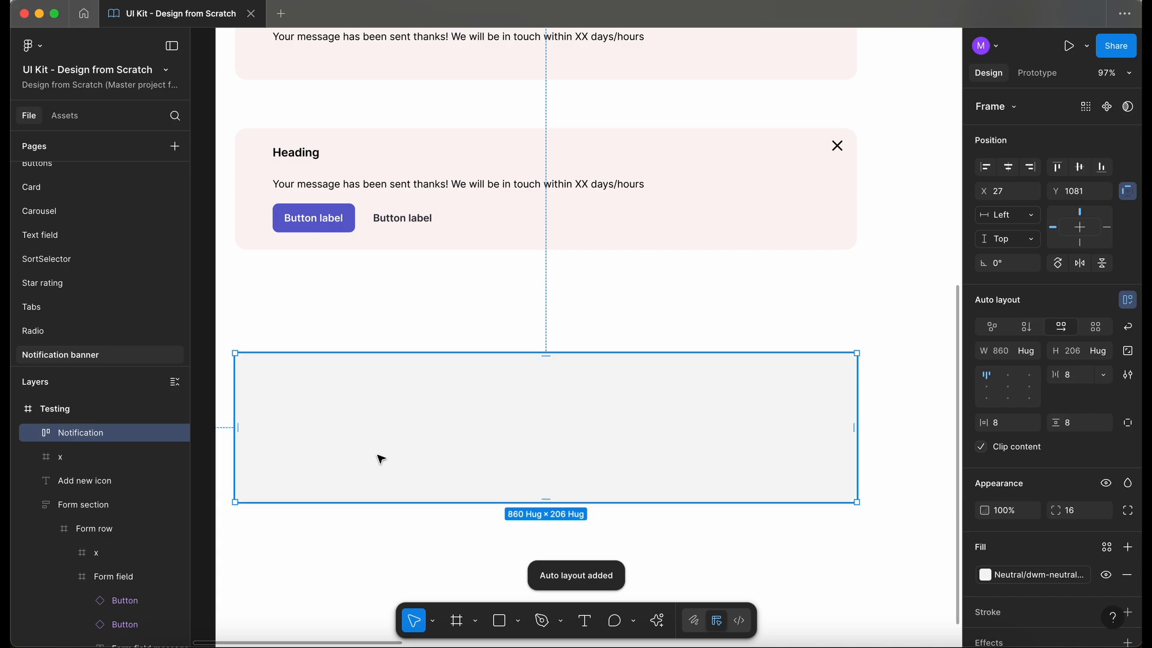
{"action": "key", "text": "t"}
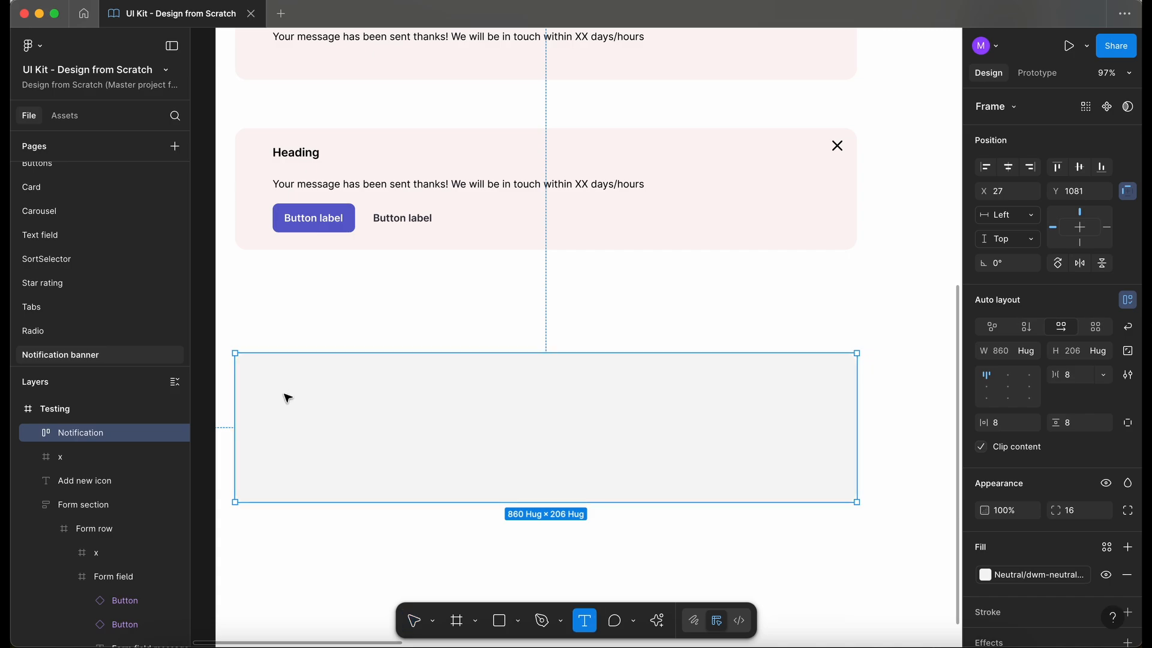
{"action": "left_click", "coordinate": [288, 399]}
{"action": "type", "text": "Heading"}
{"action": "key", "text": "Escape"}
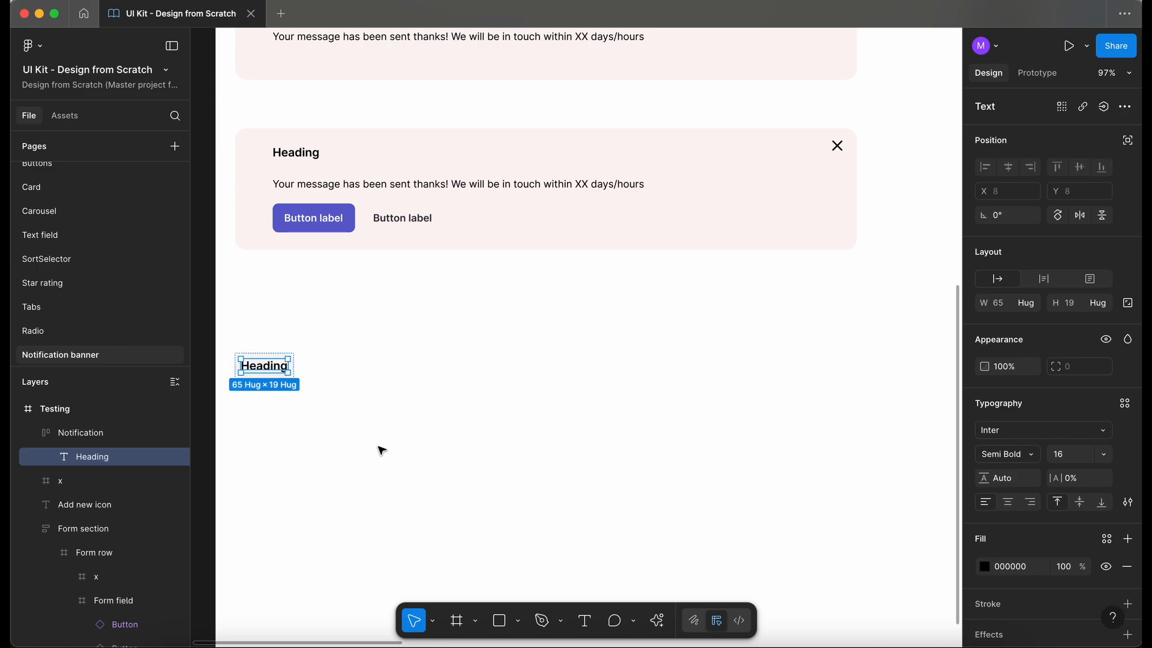
Step: Resize the Notification frame to 860 × 258 and set its item gap to 16 and its horizontal and vertical padding to 24
{"action": "left_click", "coordinate": [96, 441]}
{"action": "left_click_drag", "start_coordinate": [295, 365], "coordinate": [857, 365]}
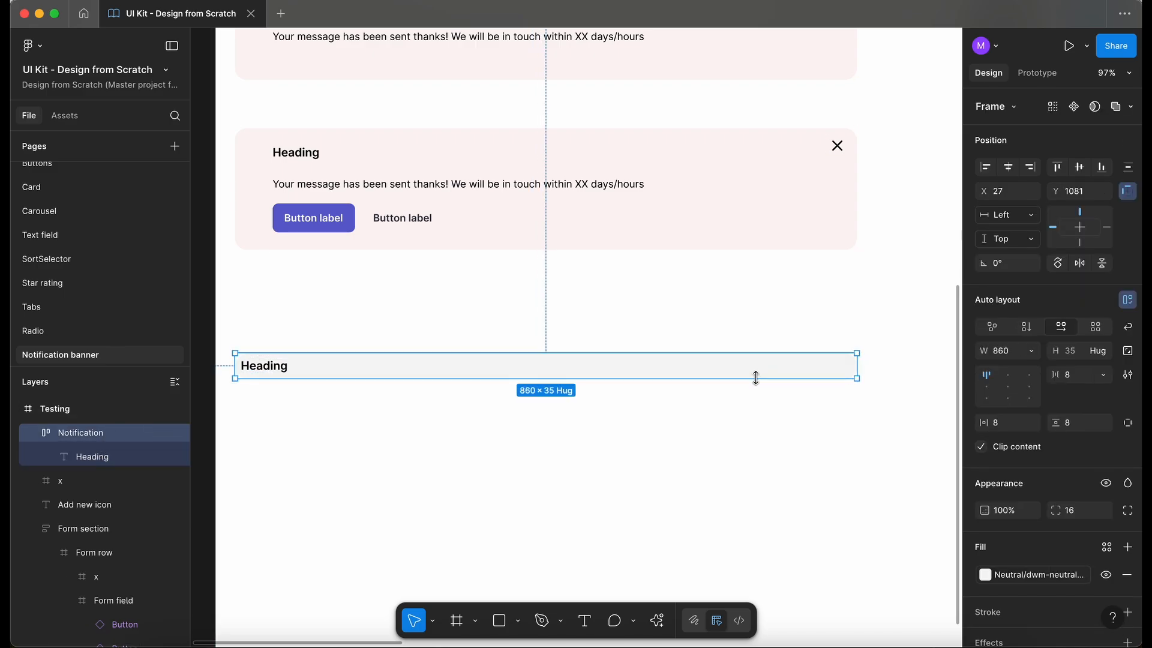
{"action": "left_click_drag", "start_coordinate": [754, 379], "coordinate": [757, 520]}
{"action": "left_click", "coordinate": [1108, 381]}
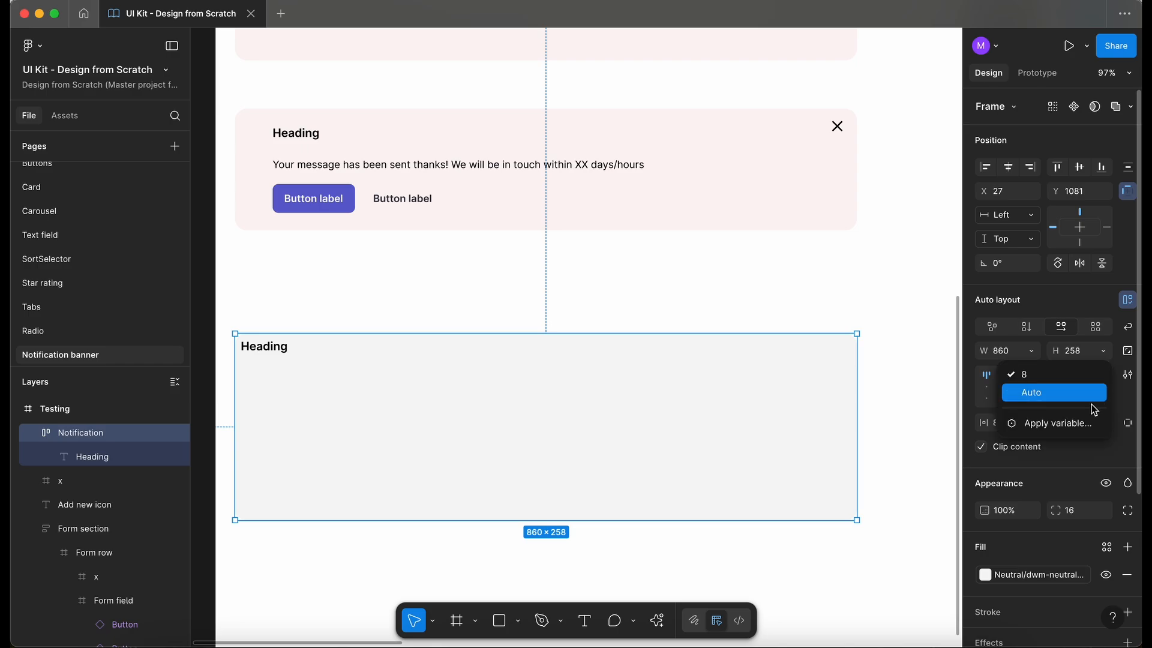
{"action": "left_click", "coordinate": [1079, 425]}
{"action": "left_click", "coordinate": [1017, 524]}
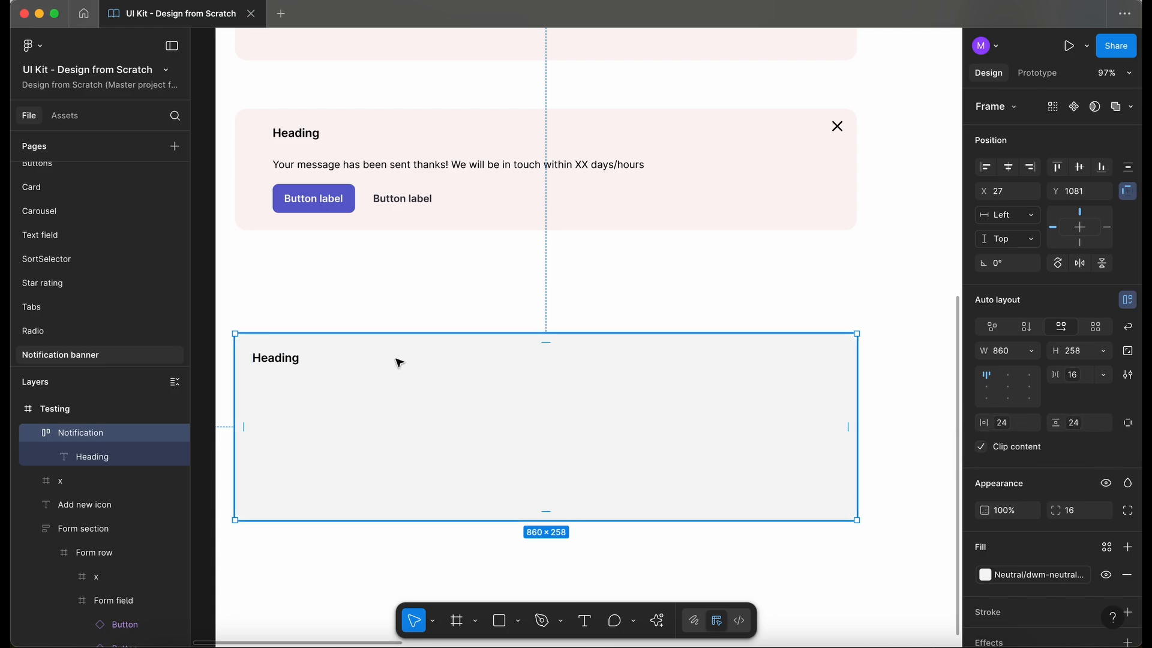
Step: Wrap the heading text in its own auto layout frame and name that frame Heading
{"action": "scroll", "coordinate": [400, 363], "scroll_direction": "down", "scroll_amount": 1}
{"action": "scroll", "coordinate": [400, 363], "scroll_direction": "left", "scroll_amount": 1}
{"action": "left_click", "coordinate": [301, 351]}
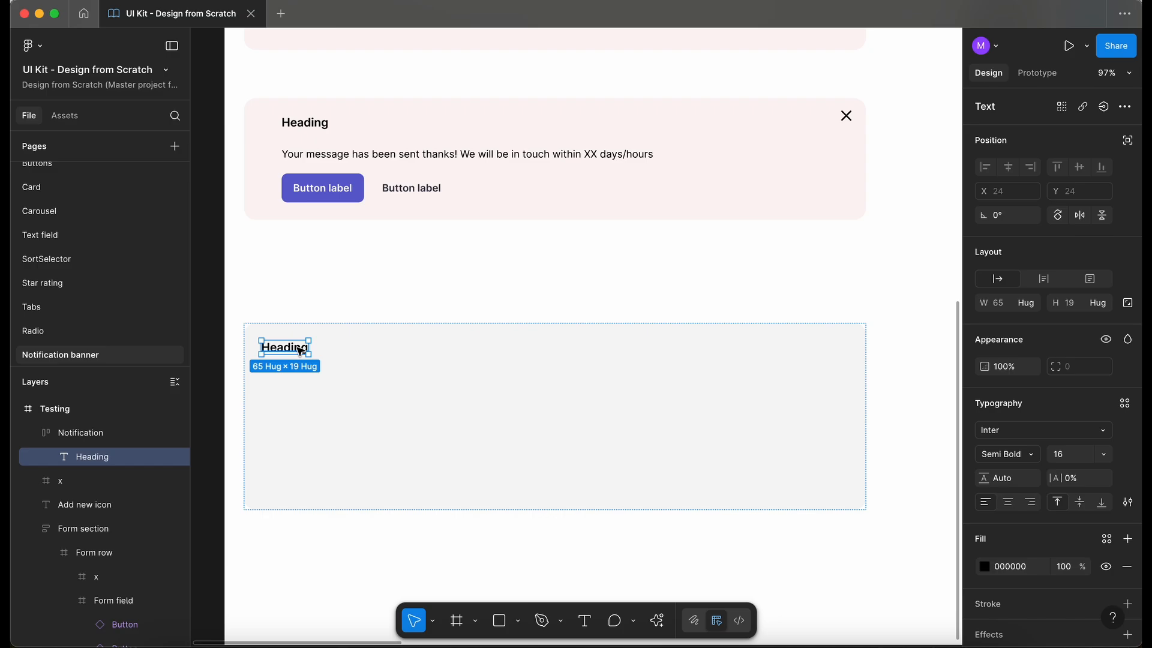
{"action": "key", "text": "shift+a"}
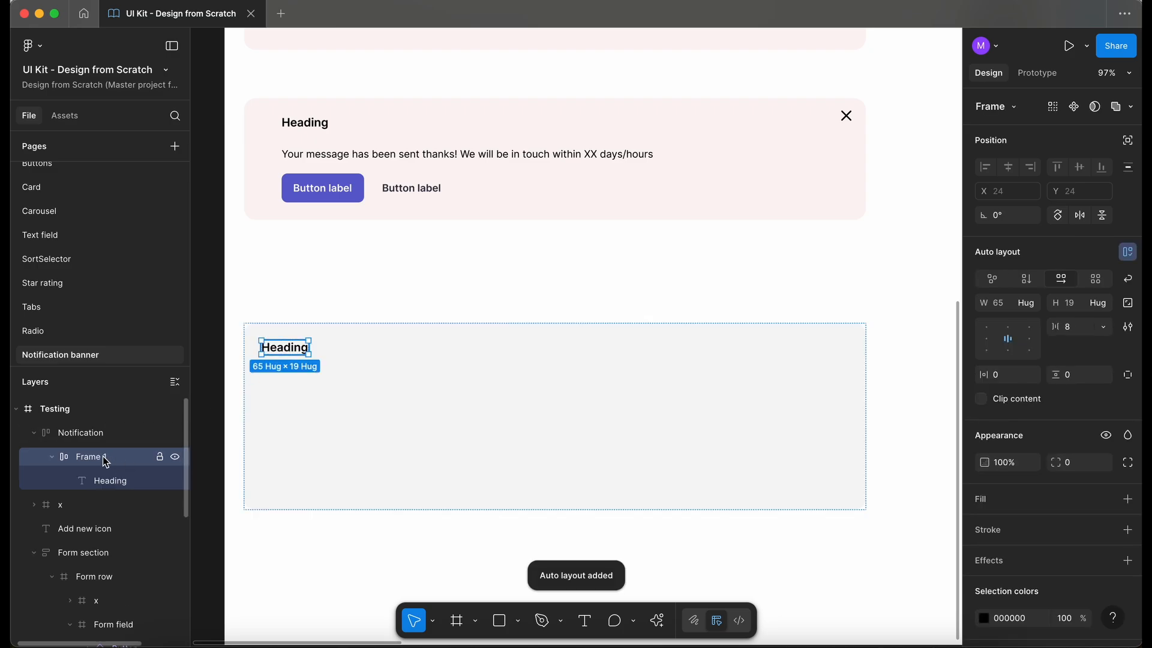
{"action": "double_click", "coordinate": [103, 456]}
{"action": "type", "text": "Heading"}
{"action": "key", "text": "BackSpace"}
{"action": "key", "text": "BackSpace"}
{"action": "type", "text": "ing"}
{"action": "key", "text": "Return"}
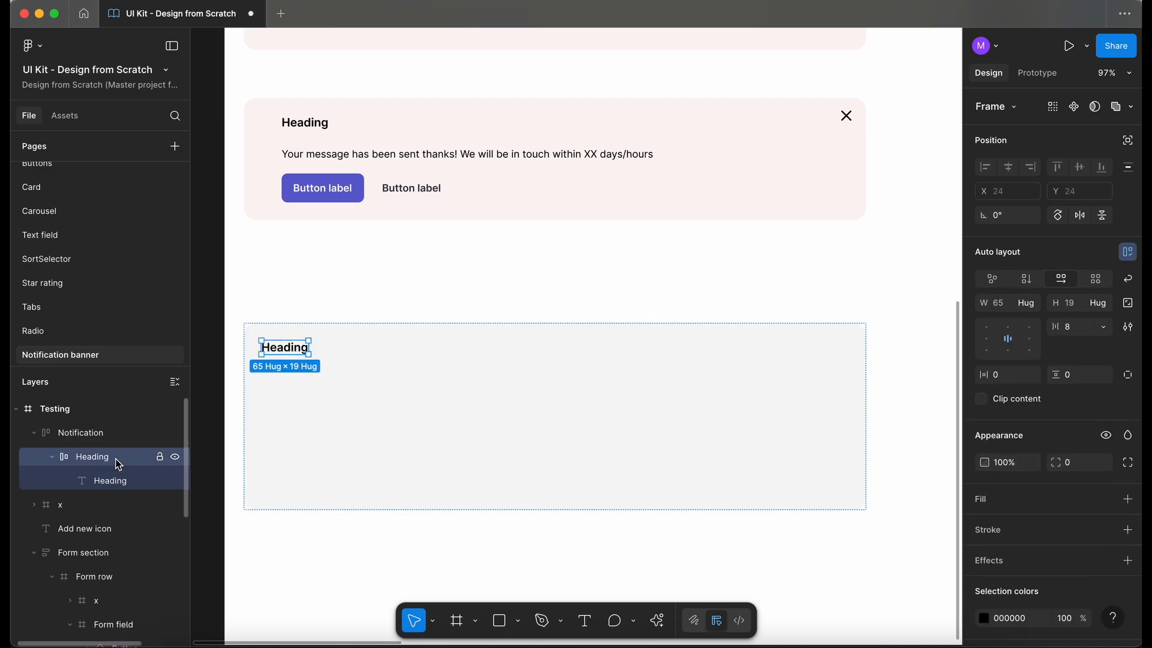
Step: Make the Heading frame fill the banner's width and align its content to the left, vertically centred
{"action": "left_click", "coordinate": [1027, 309]}
{"action": "left_click", "coordinate": [1029, 321]}
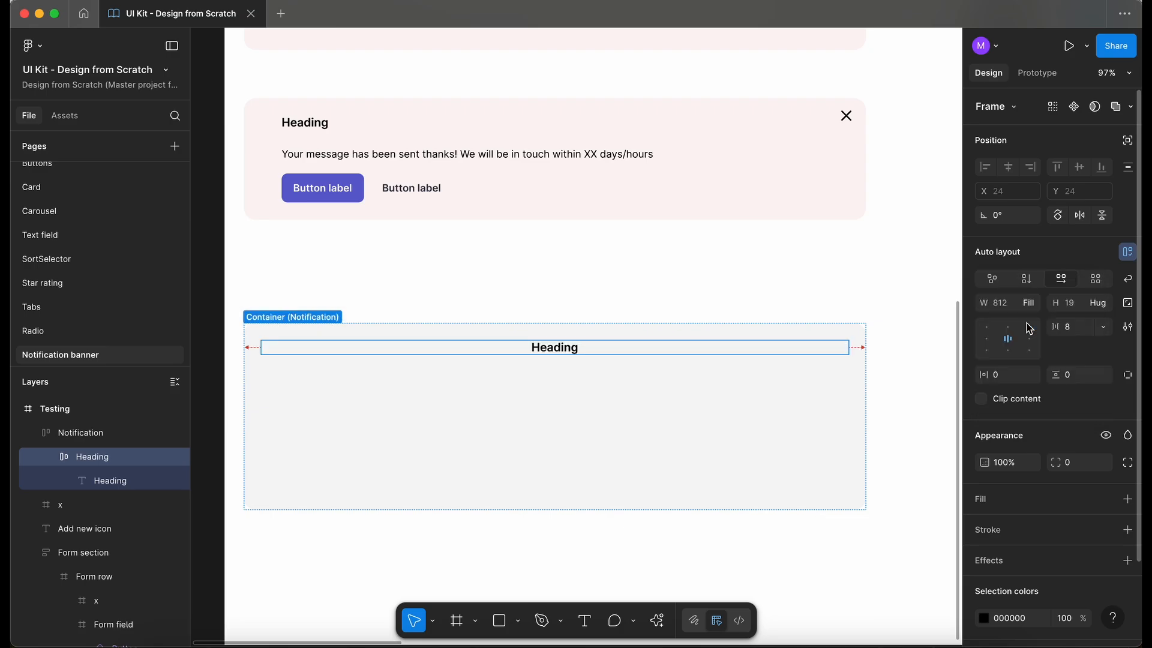
{"action": "left_click", "coordinate": [988, 338]}
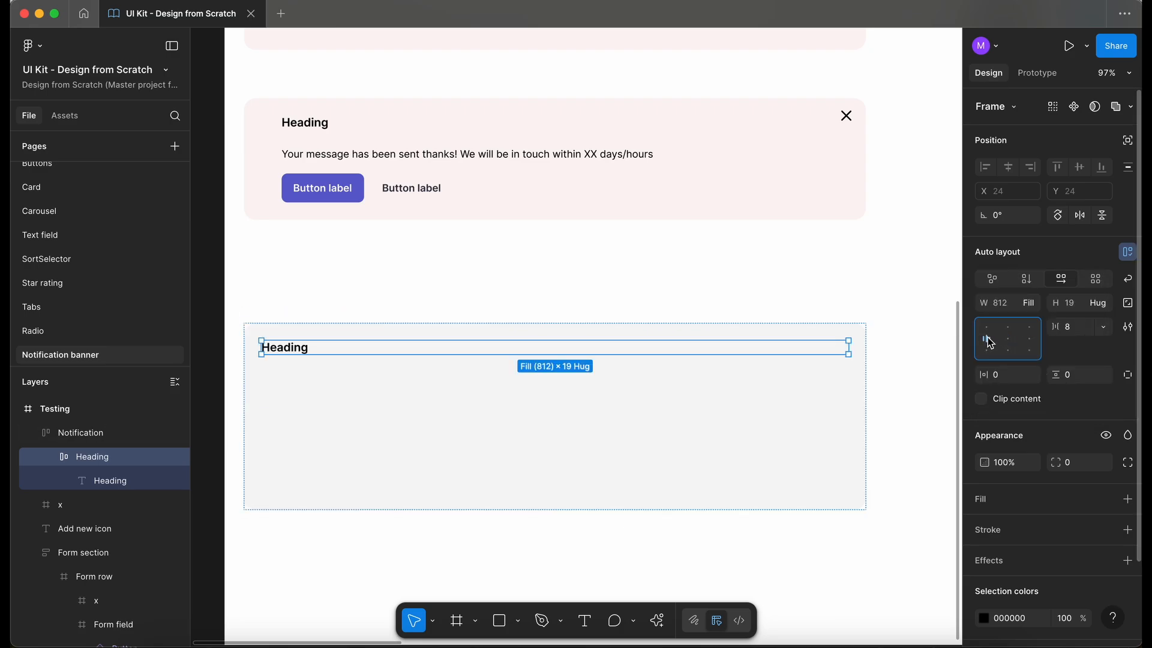
Step: Bind the heading text to the font-family/Inter and Semi Bold variables with a line height of 24
{"action": "left_click", "coordinate": [113, 480]}
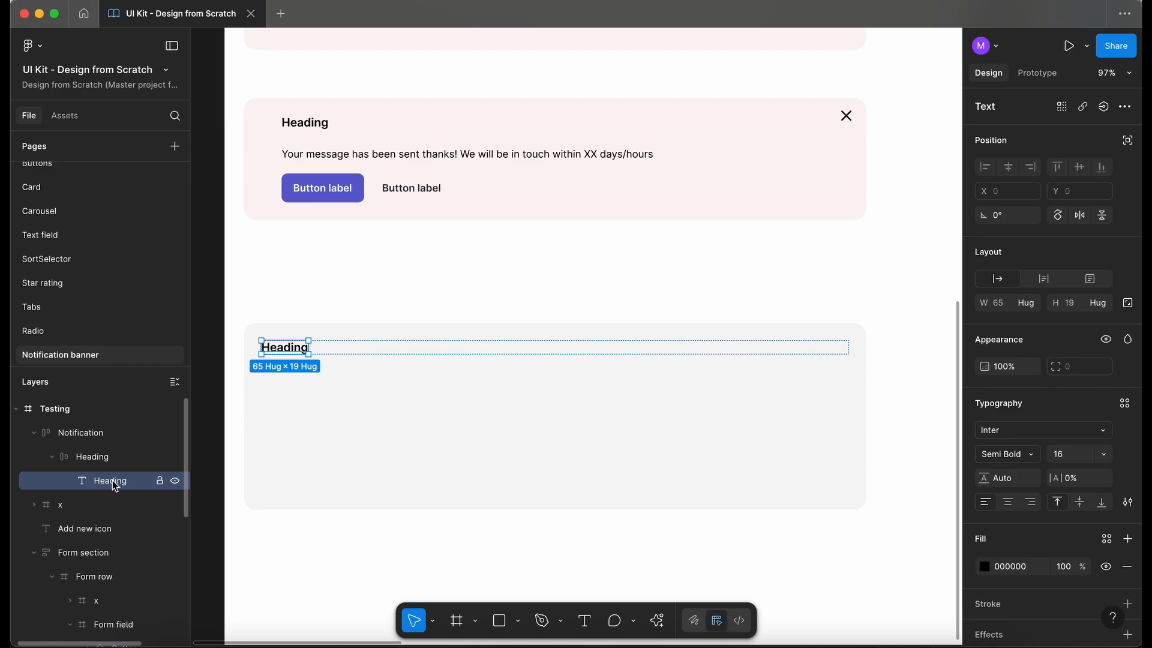
{"action": "scroll", "coordinate": [306, 369], "scroll_direction": "up", "scroll_amount": 2}
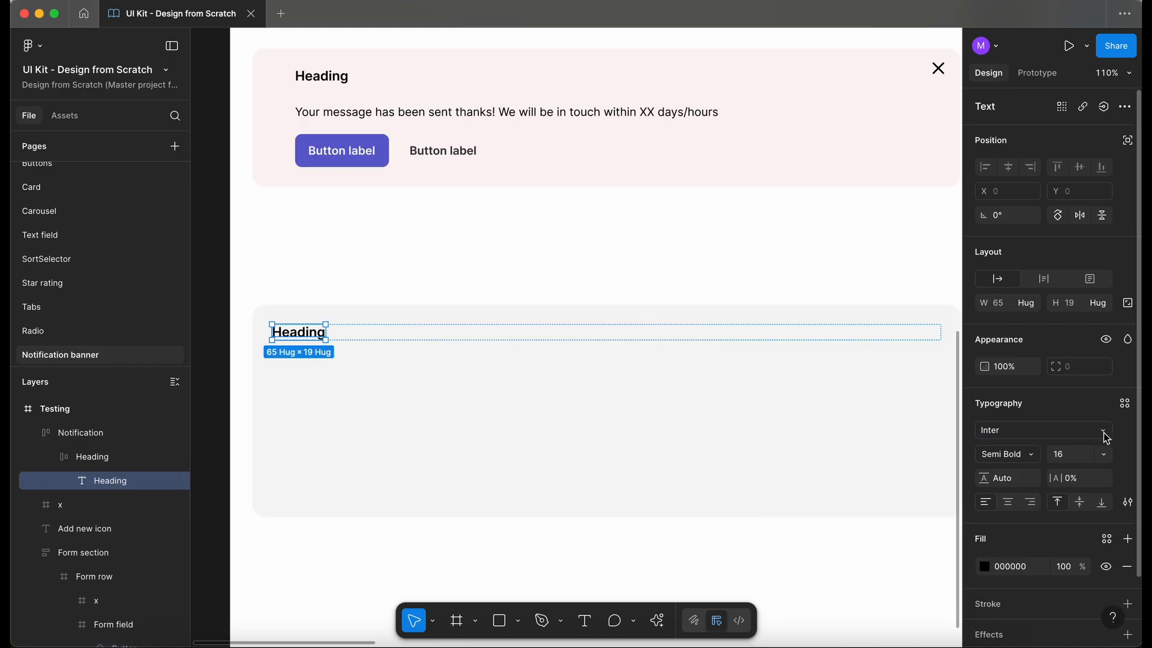
{"action": "left_click", "coordinate": [1106, 437]}
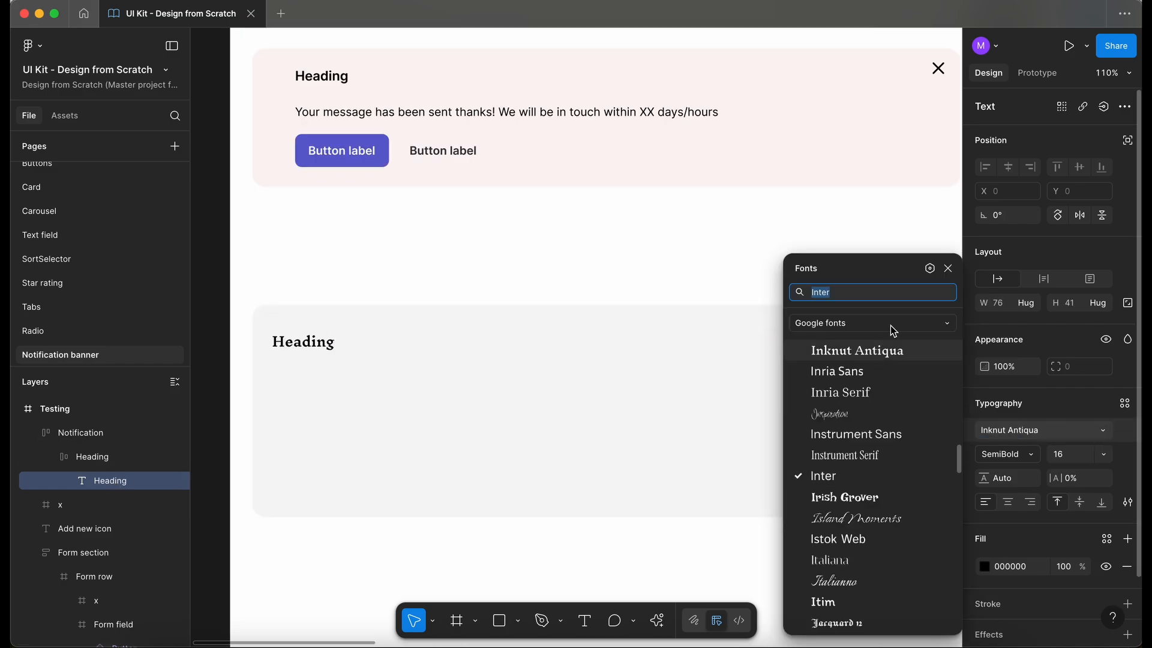
{"action": "left_click", "coordinate": [930, 267]}
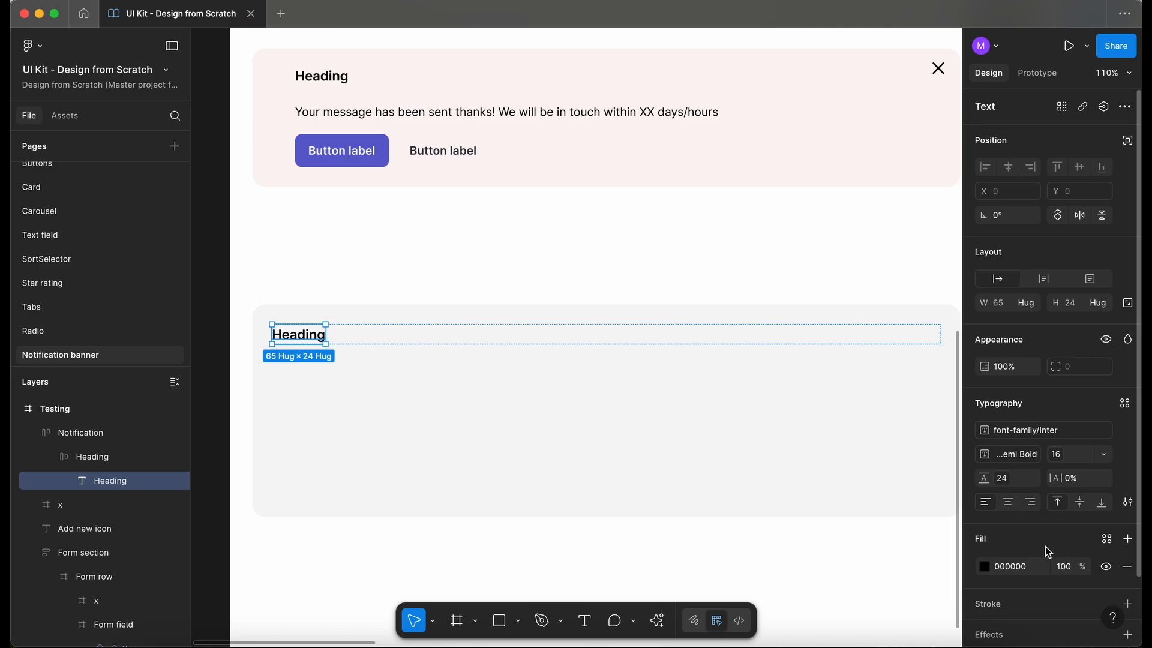
Step: Apply a dark neutral colour from the style guide library to the heading text
{"action": "left_click", "coordinate": [1107, 540]}
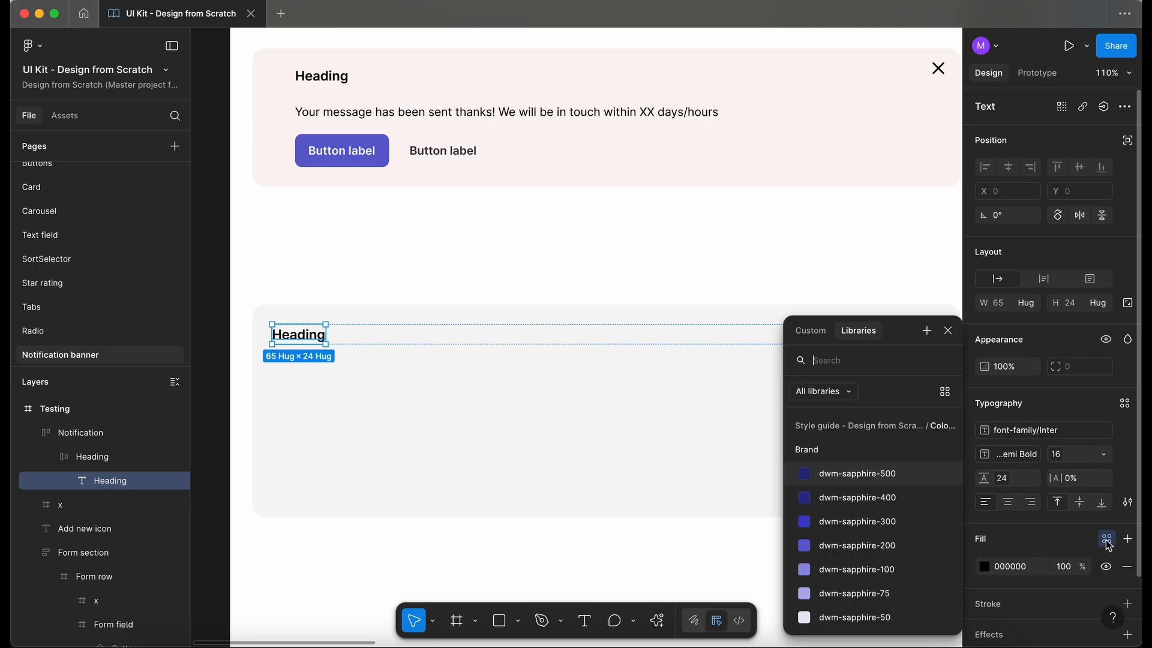
{"action": "type", "text": "neutral"}
{"action": "left_click", "coordinate": [864, 547]}
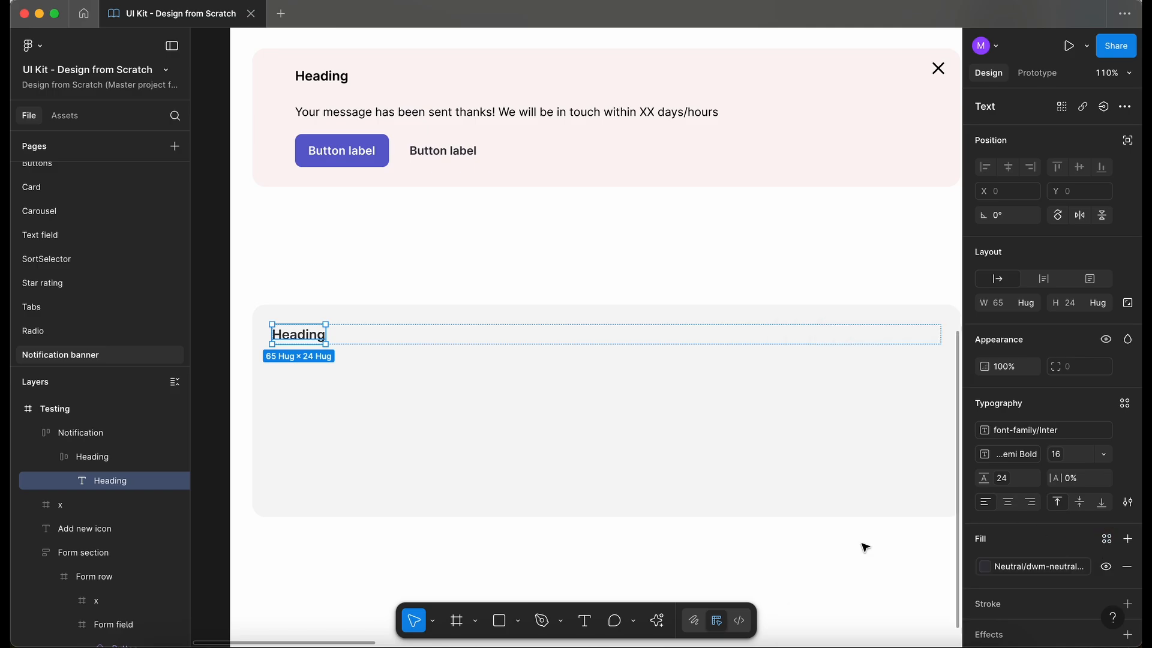
Step: Duplicate the Heading frame inside the Notification frame and change the banner's auto layout to vertical
{"action": "scroll", "coordinate": [367, 384], "scroll_direction": "down", "scroll_amount": 2}
{"action": "left_click", "coordinate": [312, 364]}
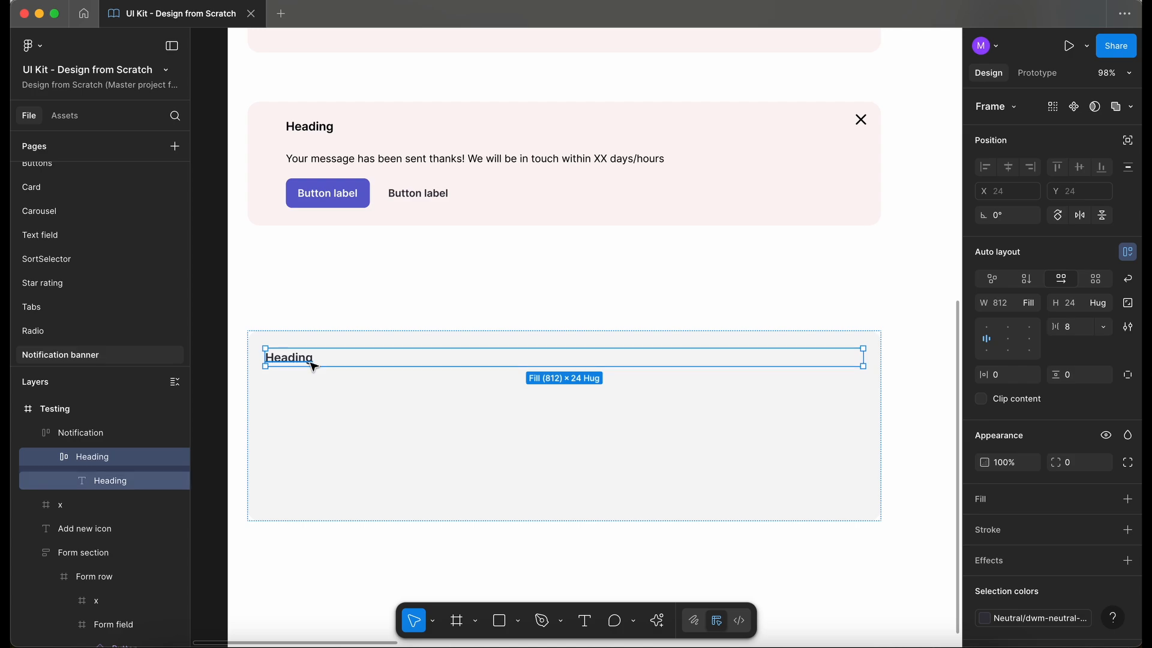
{"action": "key", "text": "super+d"}
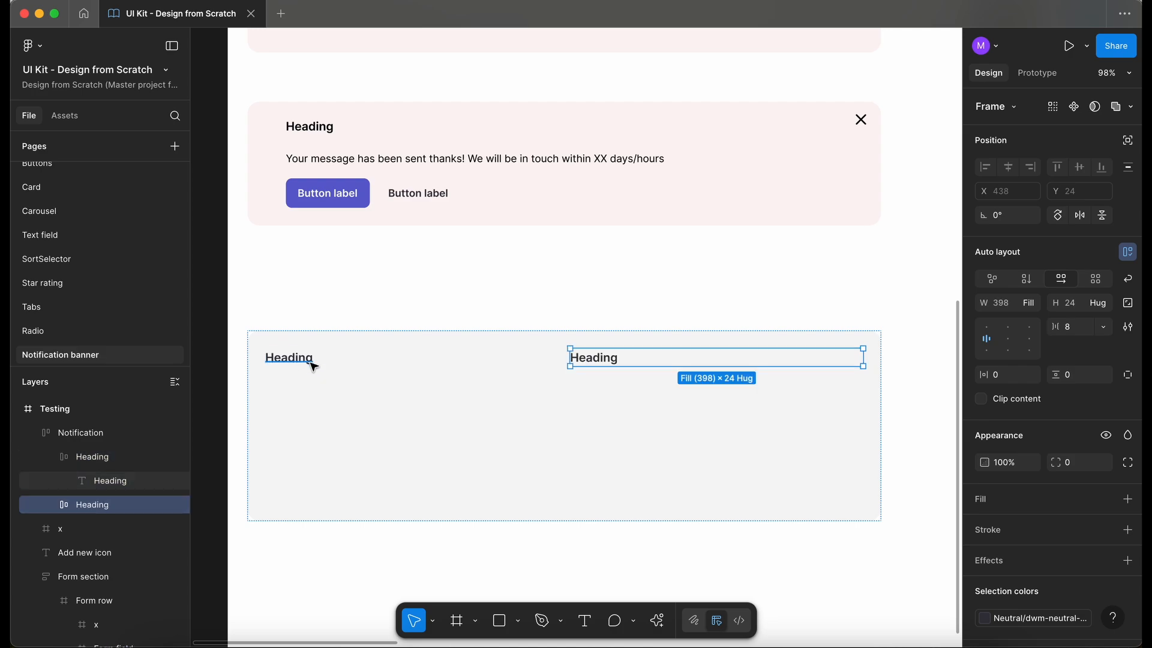
{"action": "left_click", "coordinate": [362, 449]}
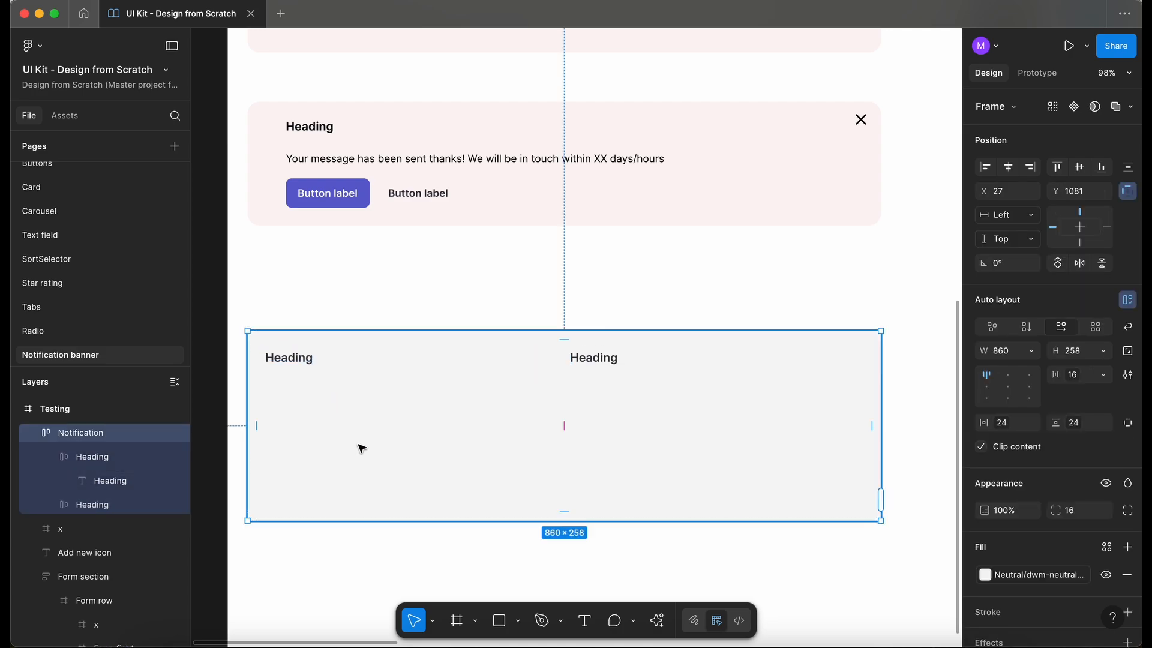
{"action": "left_click", "coordinate": [1028, 329]}
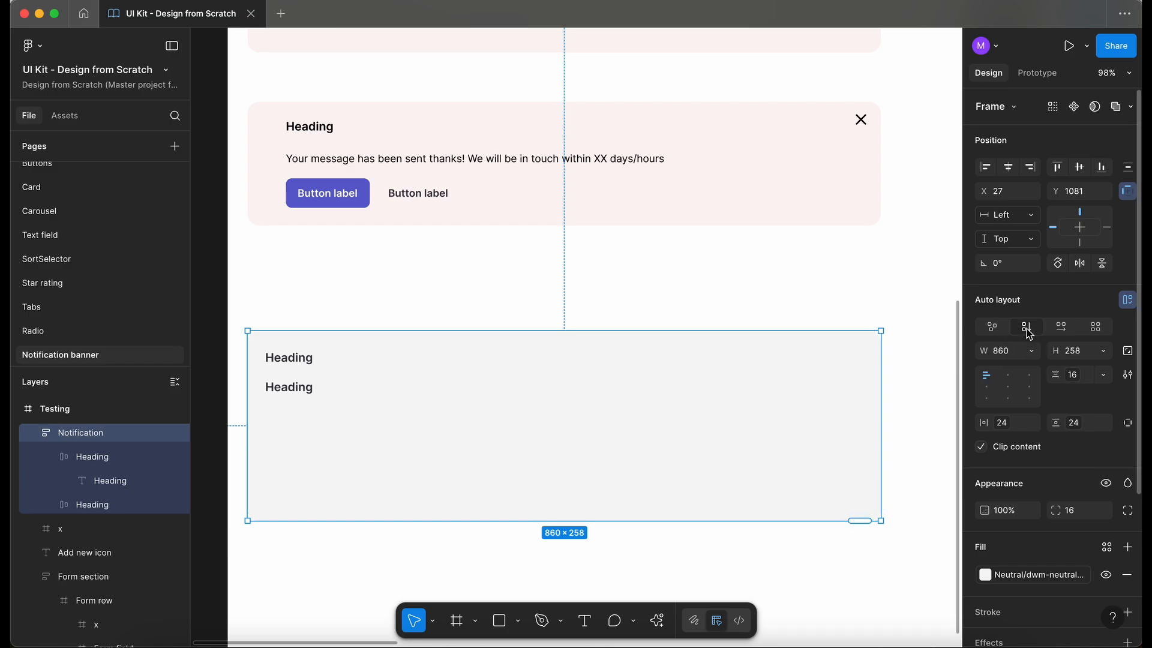
Step: Rename the duplicated second Heading frame as Content
{"action": "left_click", "coordinate": [296, 396]}
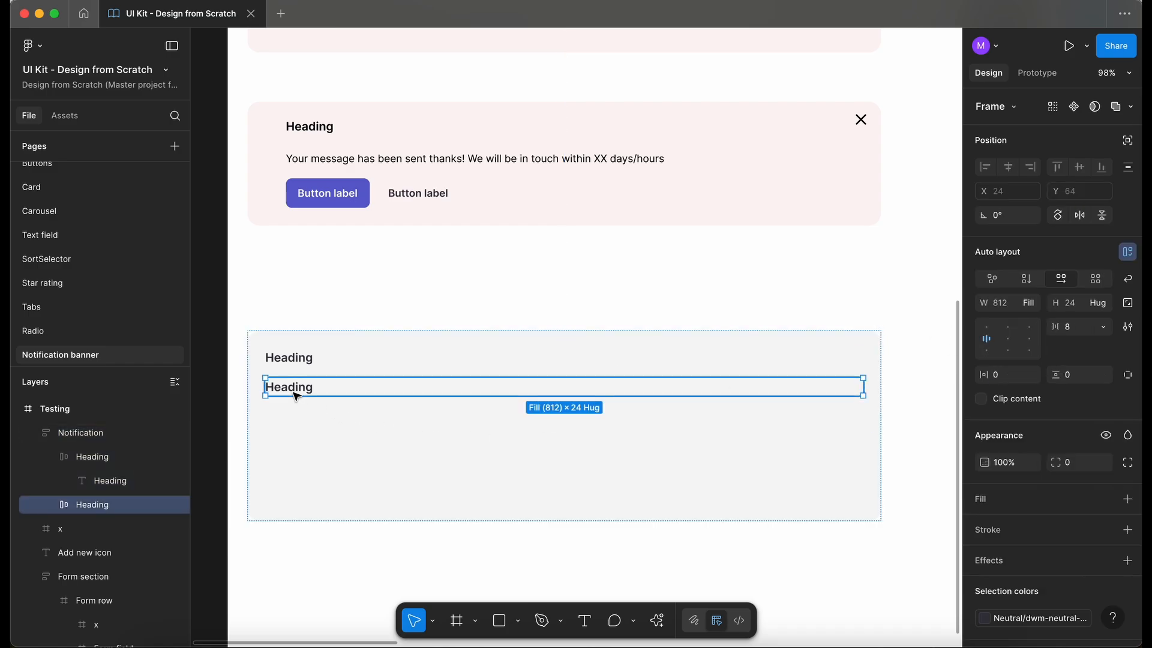
{"action": "scroll", "coordinate": [296, 396], "scroll_direction": "up", "scroll_amount": 3}
{"action": "double_click", "coordinate": [90, 506]}
{"action": "type", "text": "Content"}
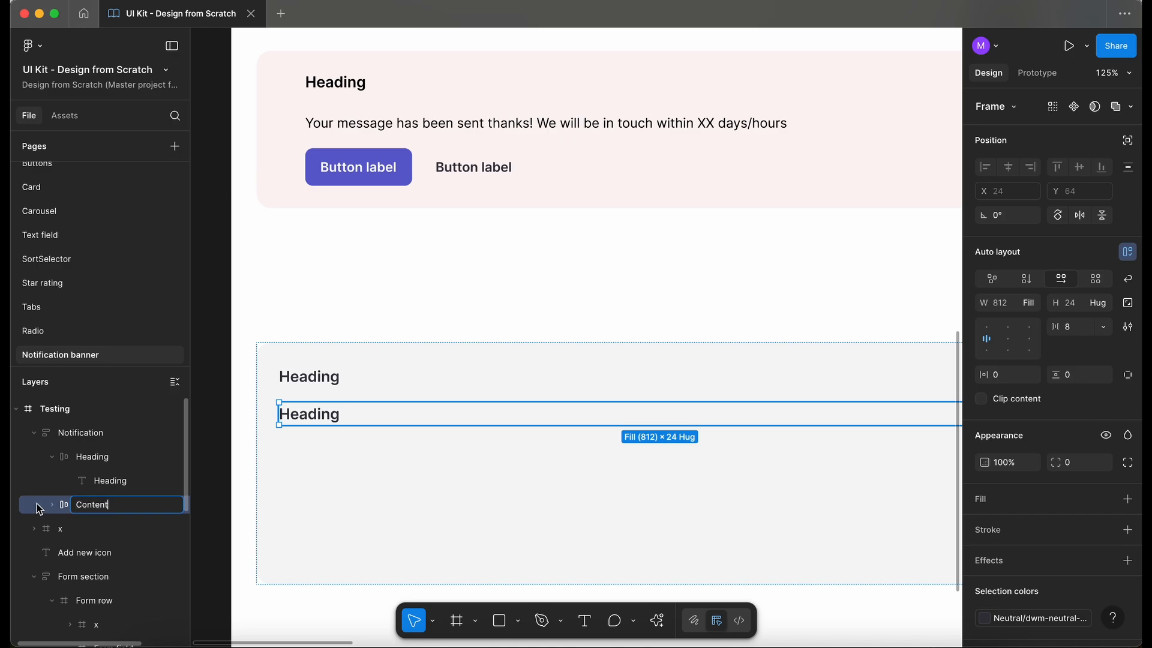
Step: Replace the text in the Content frame with the message "Your message has been sent thanks! We will be in touch within XX days/hours" copied from the banner above
{"action": "left_click", "coordinate": [52, 506]}
{"action": "left_click", "coordinate": [115, 523]}
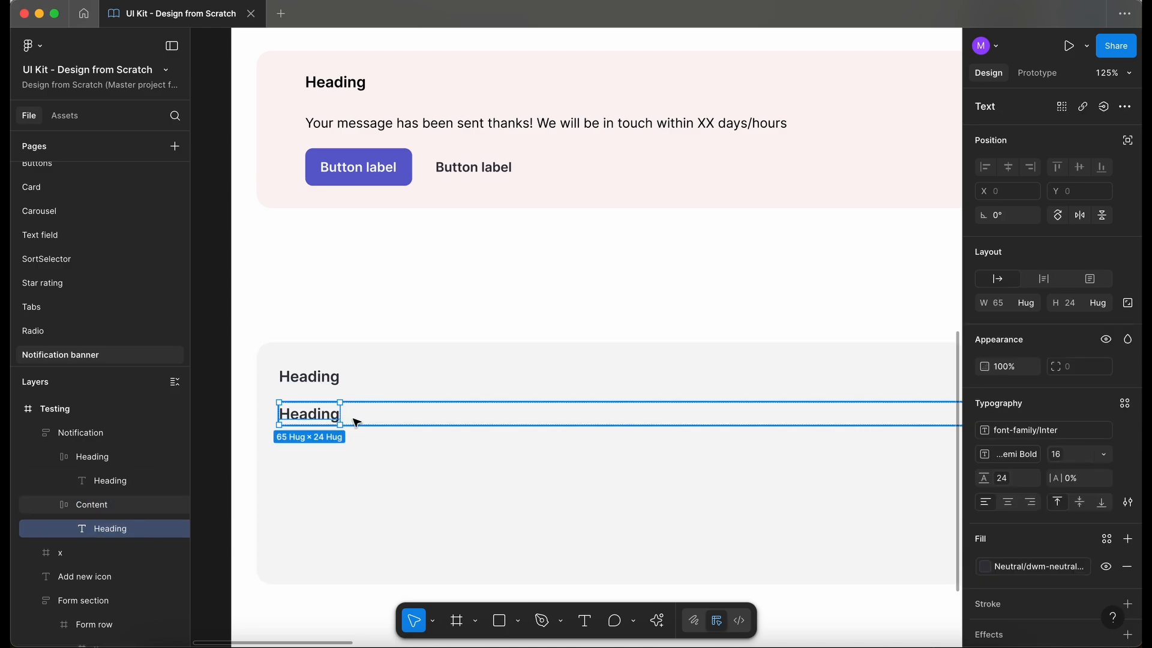
{"action": "scroll", "coordinate": [336, 418], "scroll_direction": "down", "scroll_amount": 2}
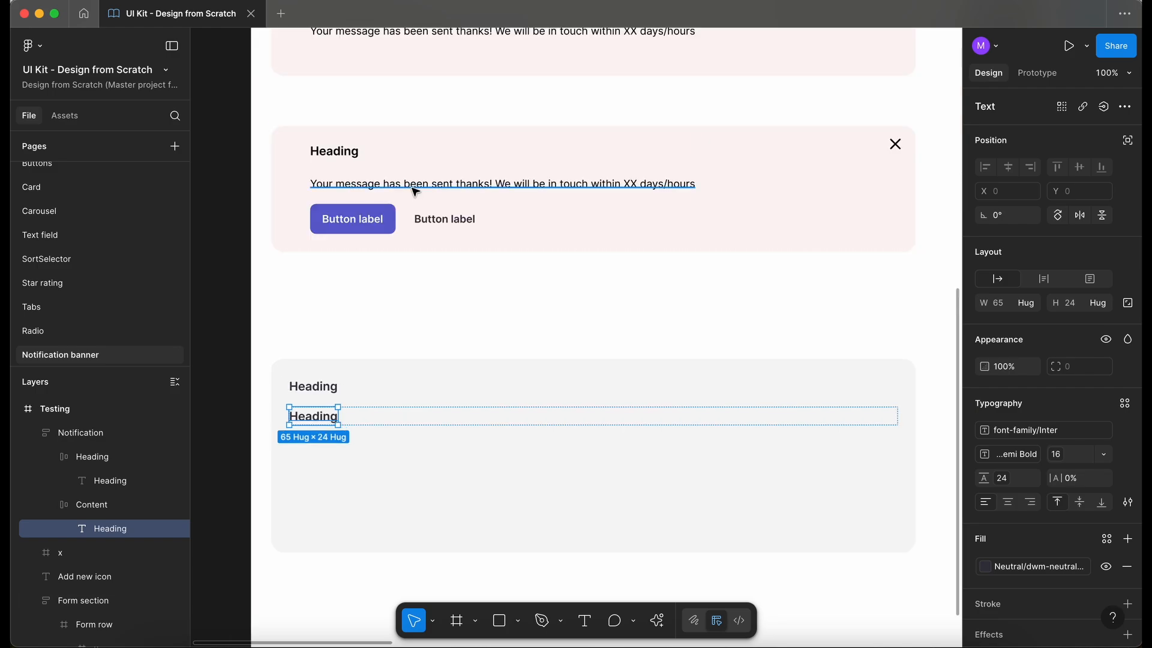
{"action": "double_click", "coordinate": [413, 188]}
{"action": "key", "text": "ctrl+c"}
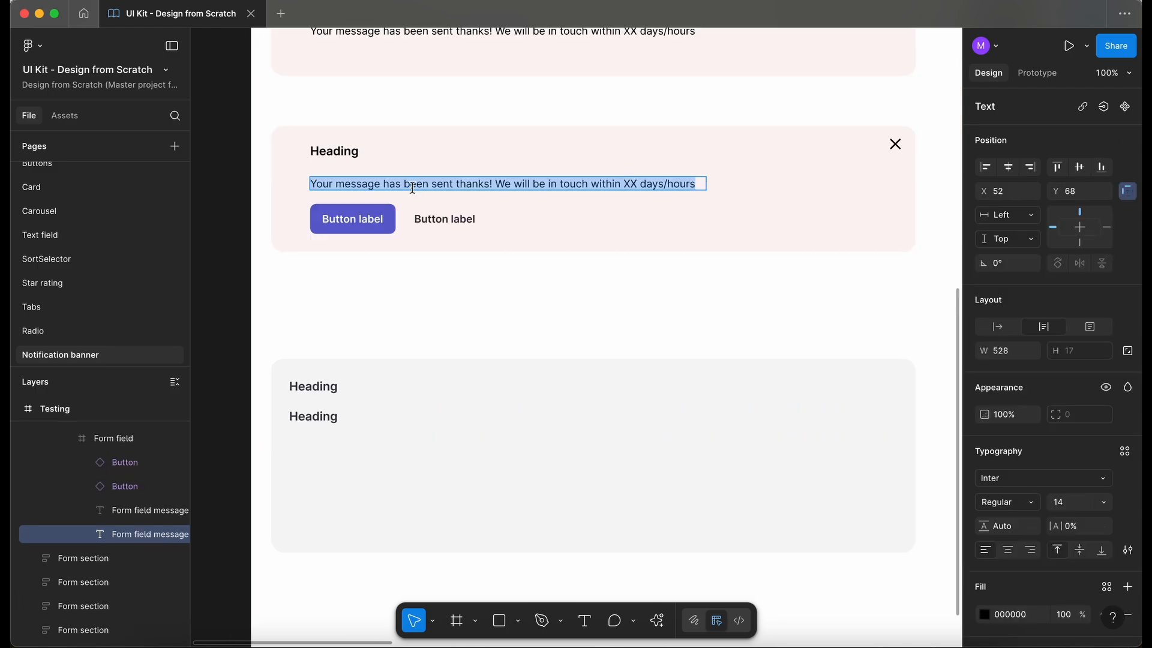
{"action": "left_click", "coordinate": [318, 417]}
{"action": "double_click", "coordinate": [318, 417]}
{"action": "key", "text": "ctrl+v"}
{"action": "key", "text": "Escape"}
Step: Bind the message text to the font-family/Inter and Regular variables with a line height of 24
{"action": "left_click", "coordinate": [371, 449]}
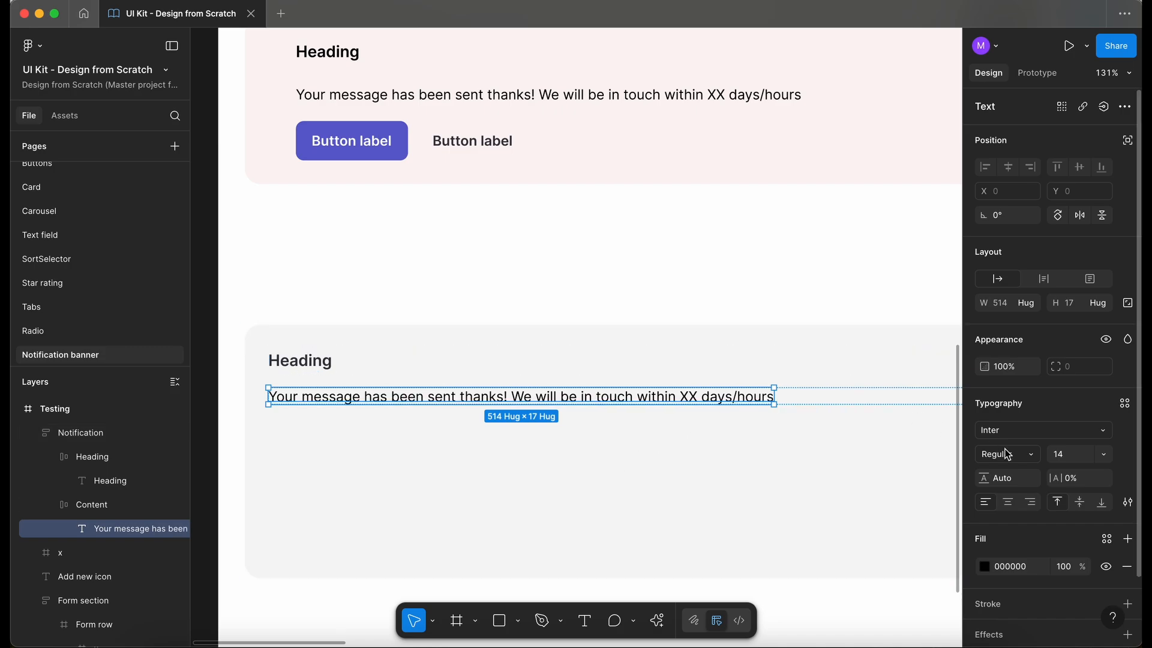
{"action": "left_click", "coordinate": [1103, 432]}
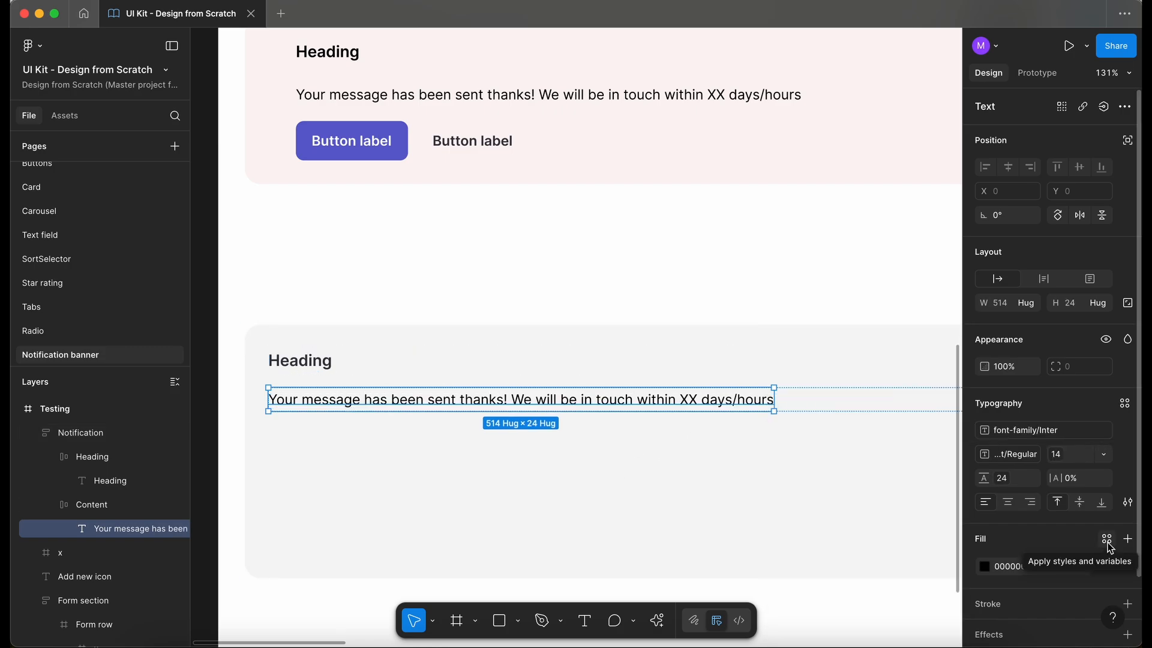
Step: Apply a dark dwm-neutral colour variable from the style guide to the message text's fill
{"action": "left_click", "coordinate": [1107, 540]}
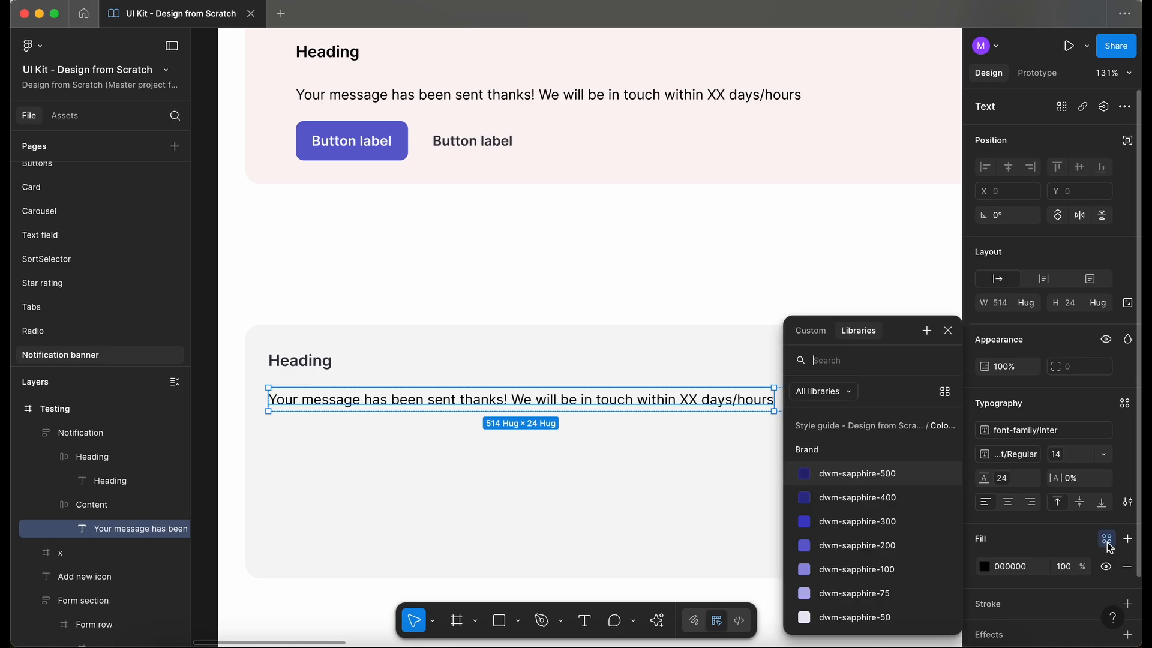
{"action": "type", "text": "neu"}
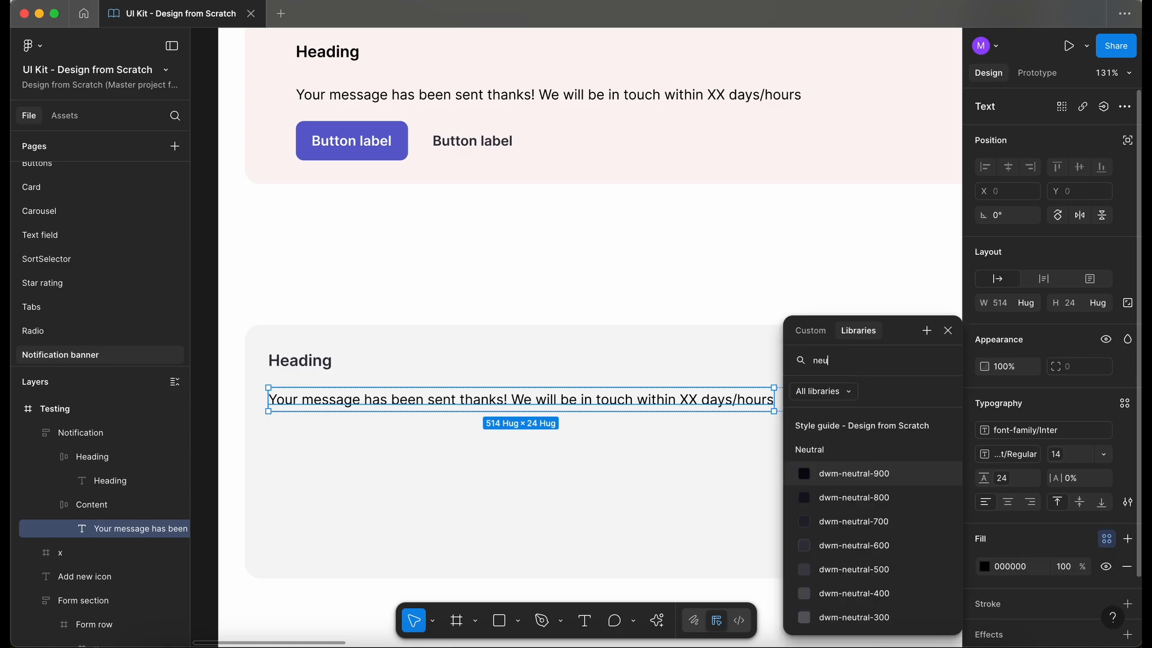
{"action": "left_click", "coordinate": [887, 536]}
{"action": "left_click", "coordinate": [342, 444]}
{"action": "scroll", "coordinate": [342, 445], "scroll_direction": "down", "scroll_amount": 3}
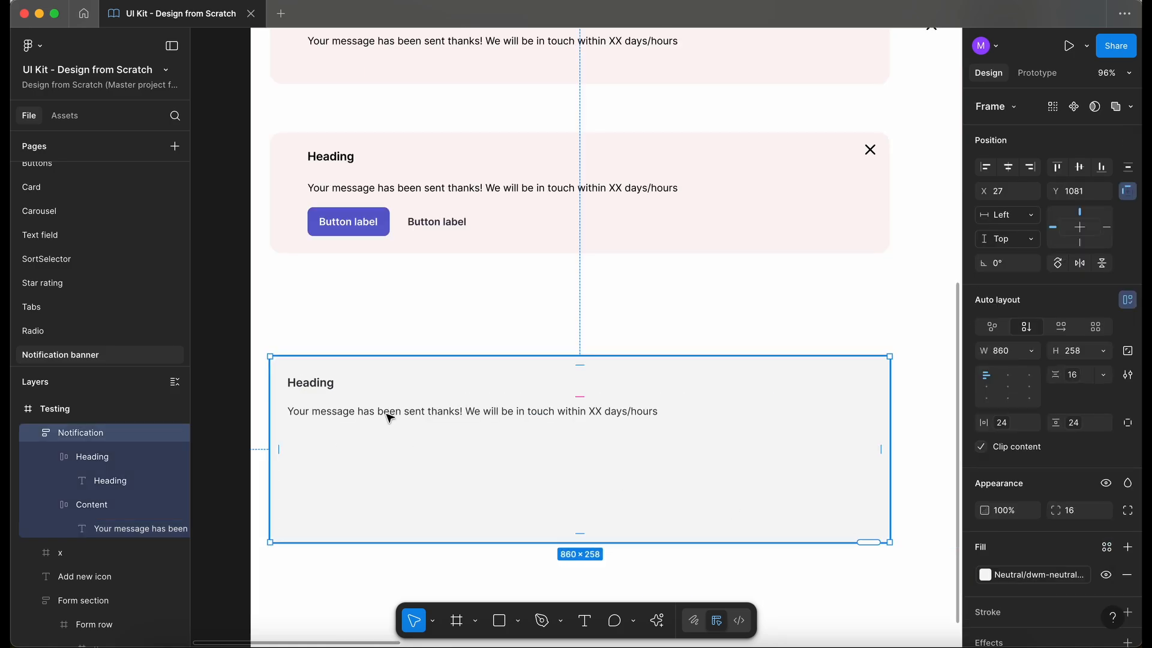
Step: Duplicate the Content frame inside the Notification frame and rename the copy Buttons
{"action": "left_click", "coordinate": [389, 419]}
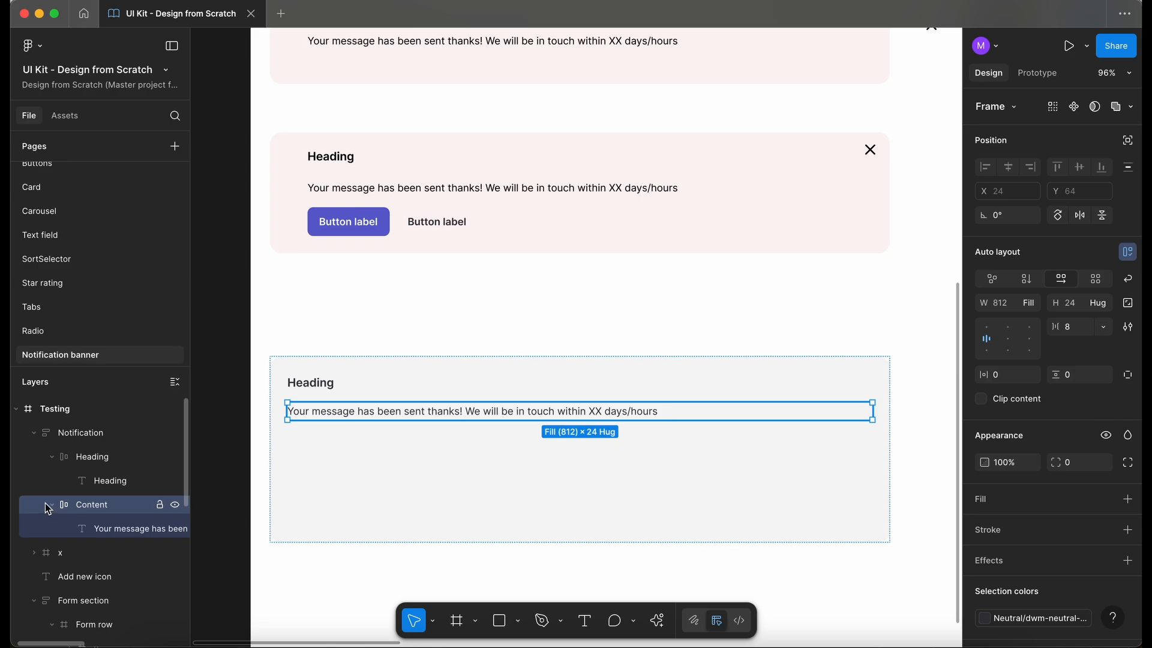
{"action": "left_click", "coordinate": [53, 457]}
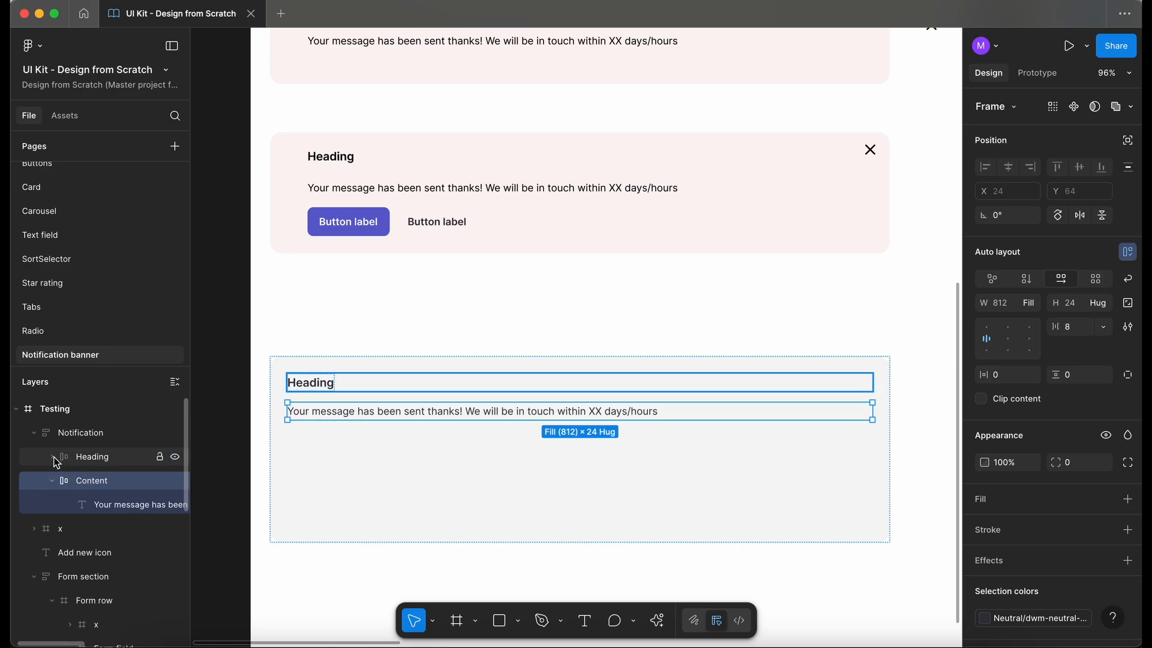
{"action": "left_click", "coordinate": [52, 481]}
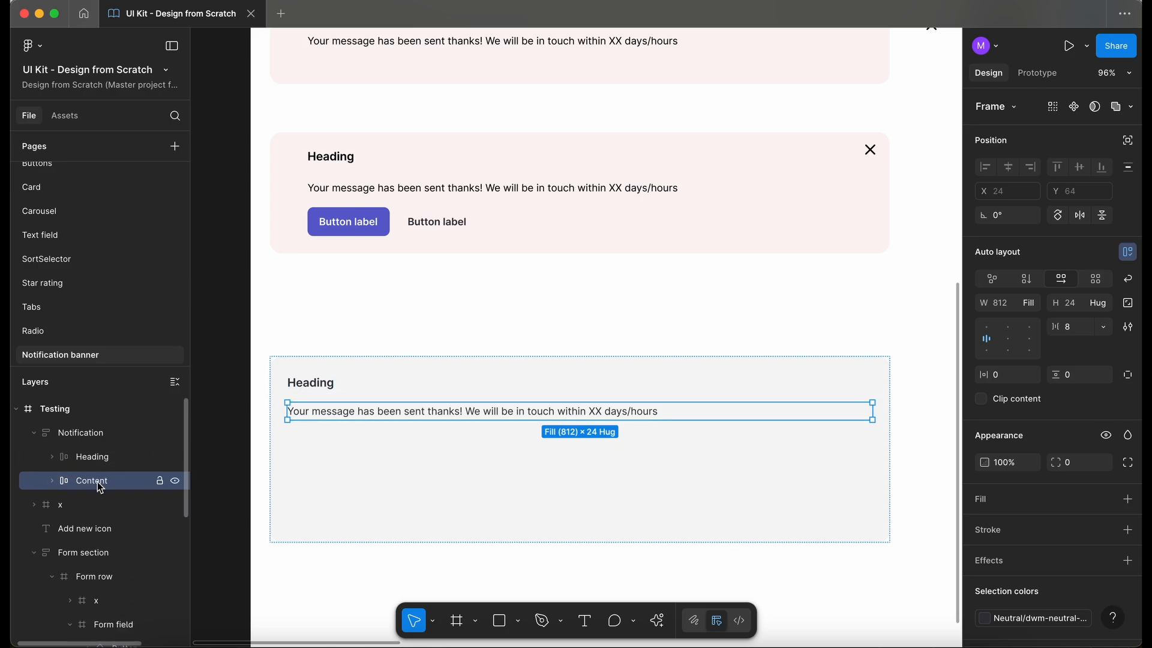
{"action": "key", "text": "ctrl+d"}
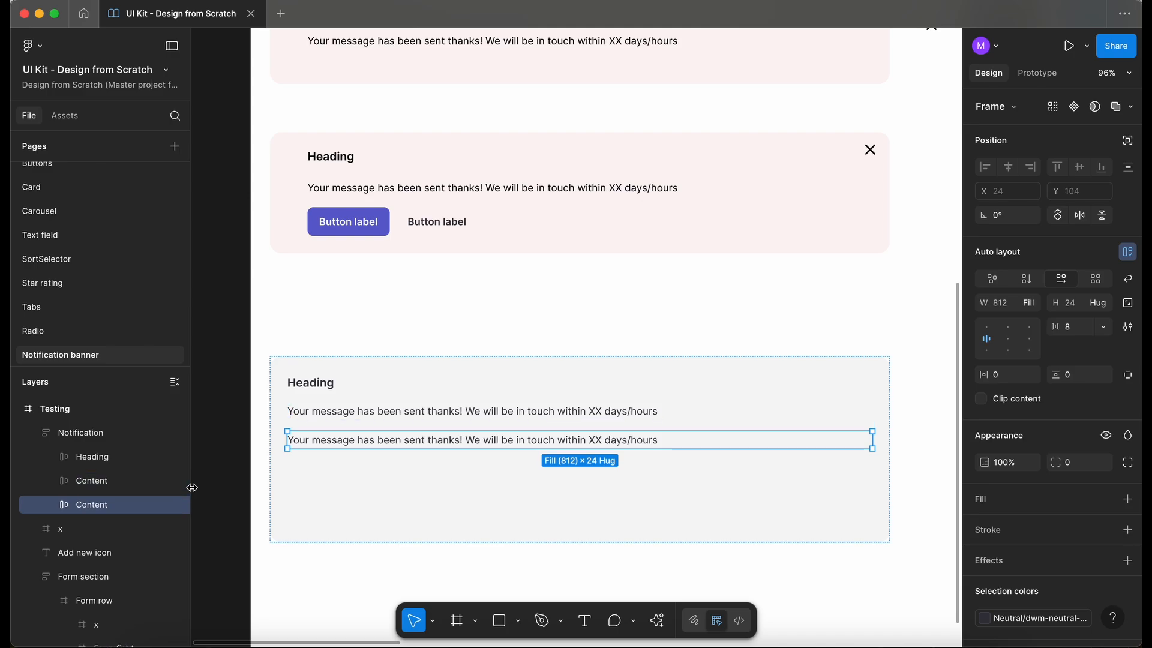
{"action": "double_click", "coordinate": [90, 505]}
{"action": "type", "text": "B"}
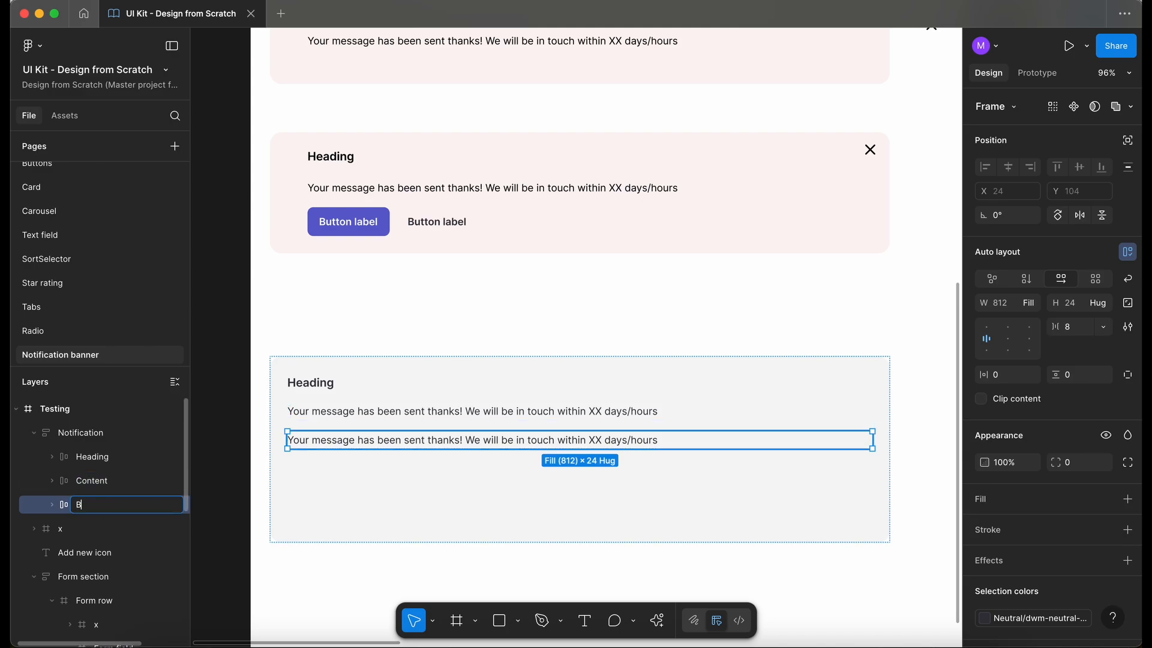
{"action": "type", "text": "utton"}
{"action": "key", "text": "BackSpace"}
{"action": "key", "text": "BackSpace"}
{"action": "type", "text": "tons"}
{"action": "key", "text": "Return"}
Step: Delete the message text from inside the Buttons frame
{"action": "key", "text": "Return"}
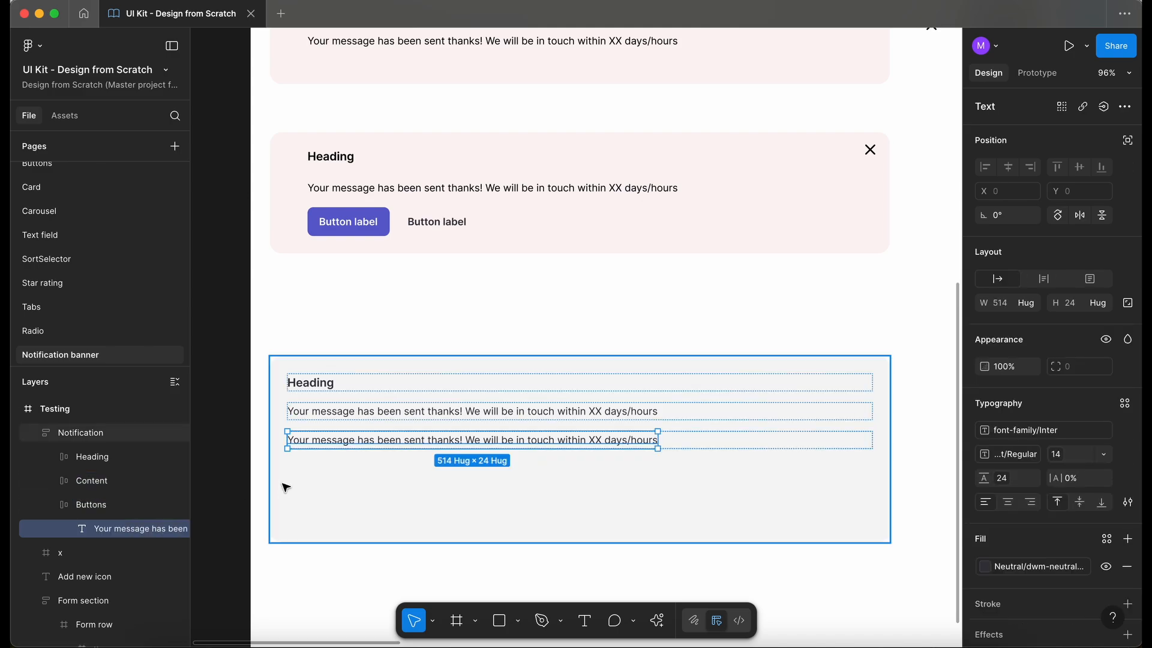
{"action": "scroll", "coordinate": [282, 486], "scroll_direction": "up", "scroll_amount": 3}
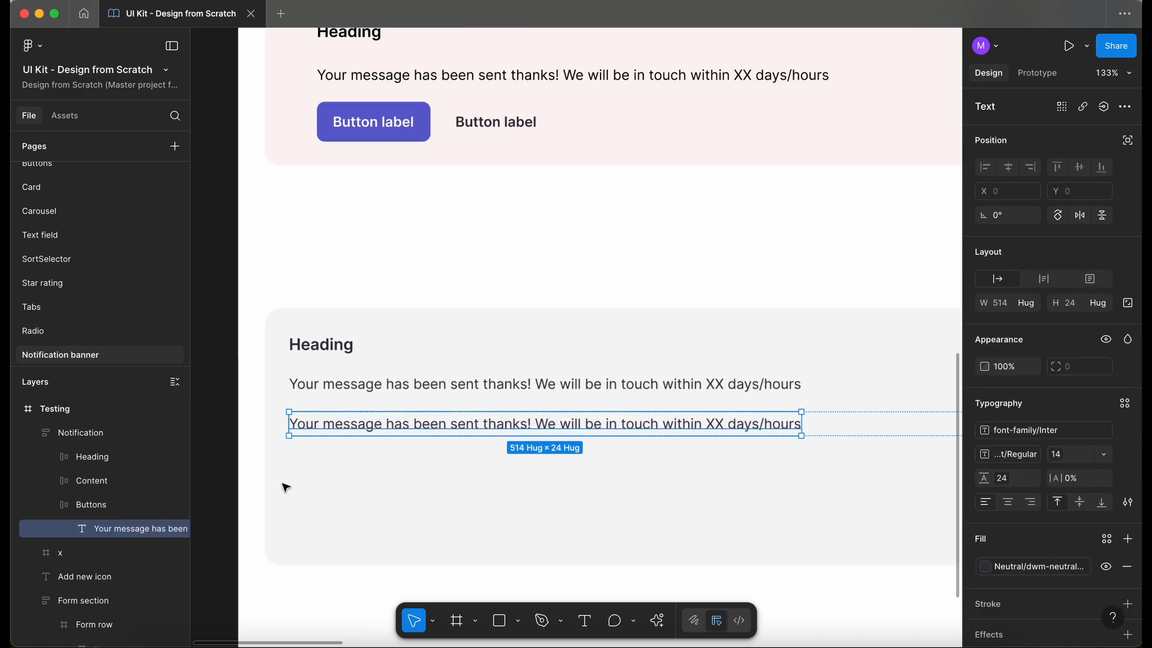
{"action": "key", "text": "Delete"}
Step: Find the Button component in the libraries and place an instance in the Notification banner beneath the empty Buttons frame
{"action": "left_click", "coordinate": [73, 116]}
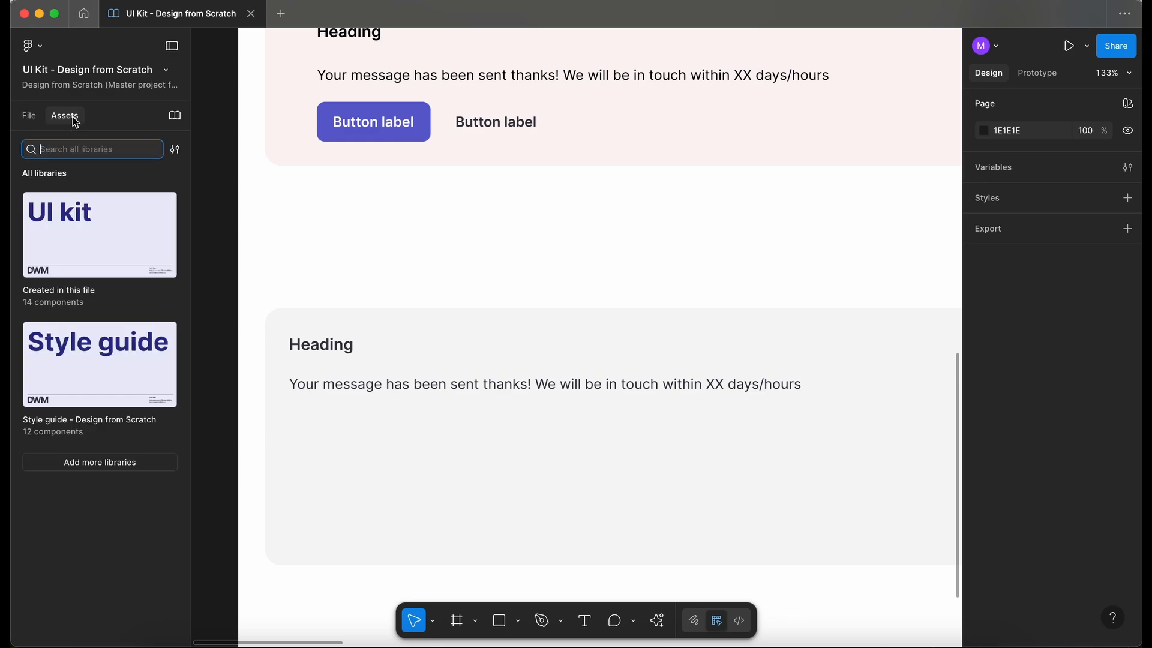
{"action": "type", "text": "button"}
{"action": "left_click_drag", "start_coordinate": [58, 200], "coordinate": [398, 515]}
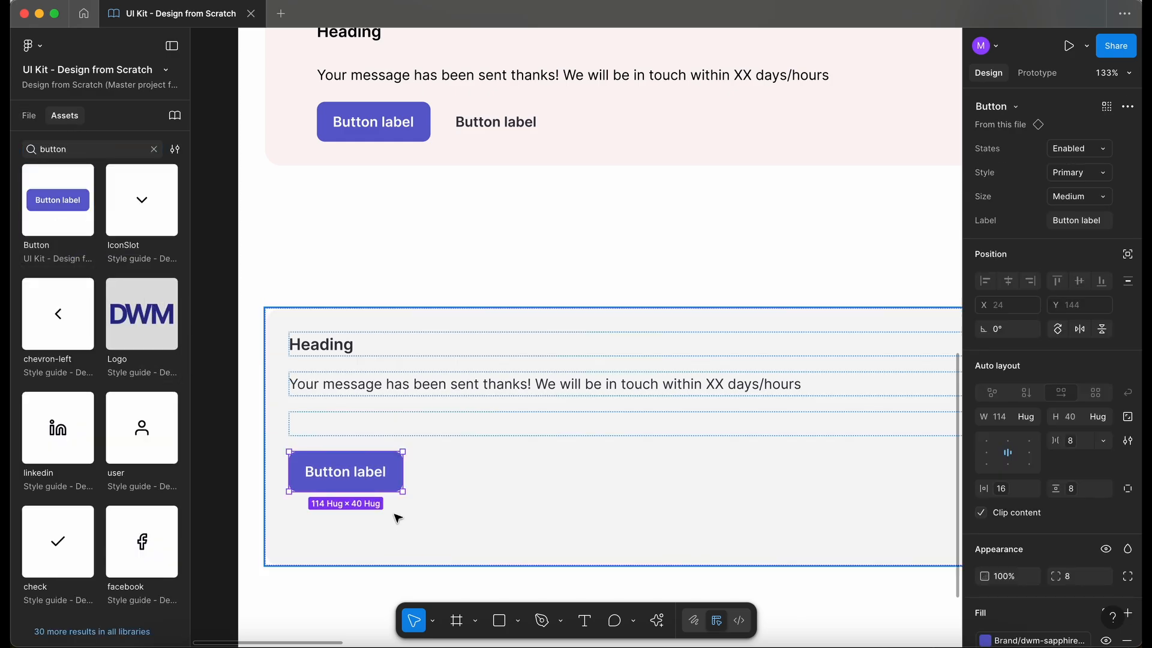
{"action": "left_click", "coordinate": [36, 122]}
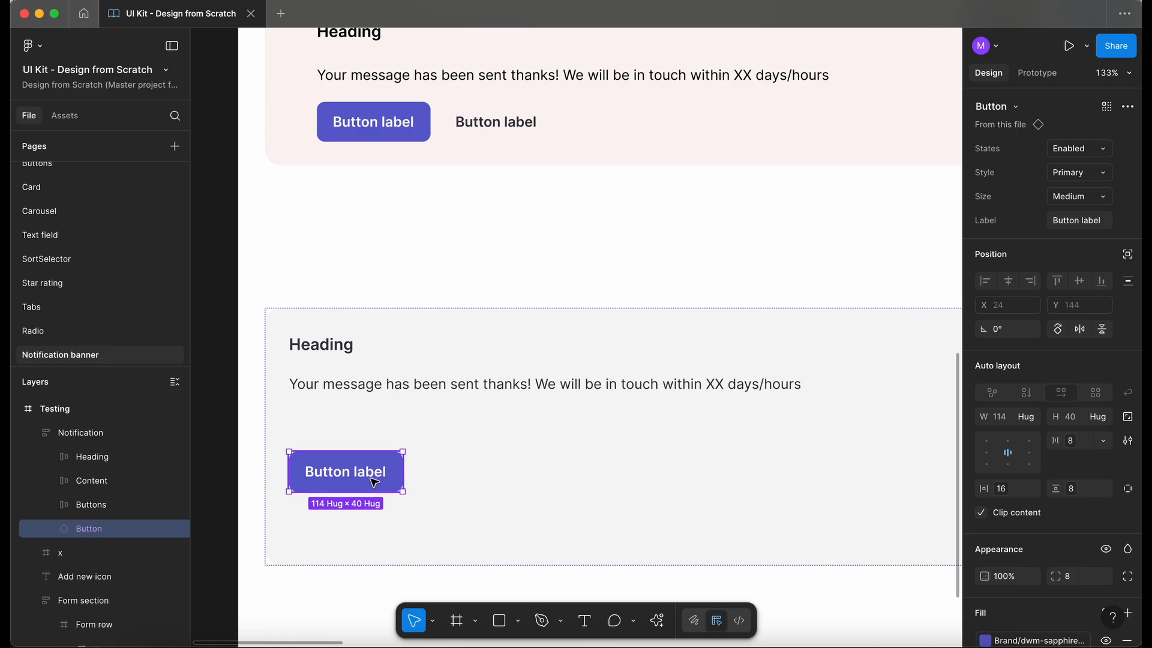
Step: Move the Button instance into the Buttons frame and add a second copy of it beside the first
{"action": "key", "text": "Delete"}
{"action": "left_click", "coordinate": [372, 416]}
{"action": "left_click", "coordinate": [374, 420]}
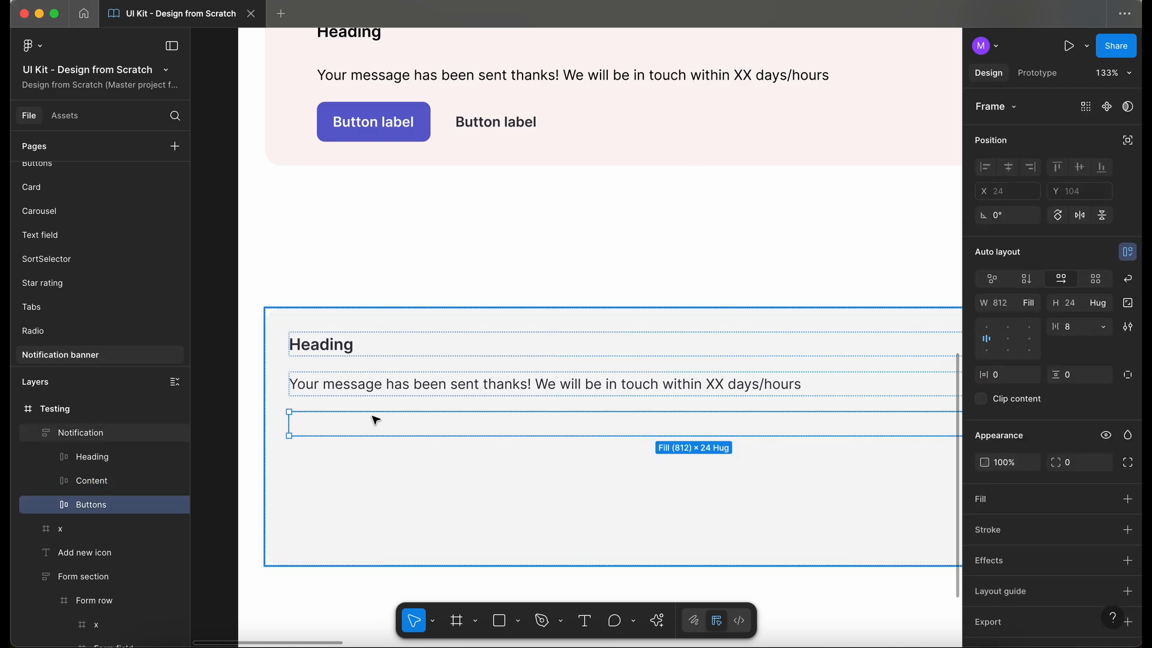
{"action": "key", "text": "ctrl+v"}
{"action": "key", "text": "Escape"}
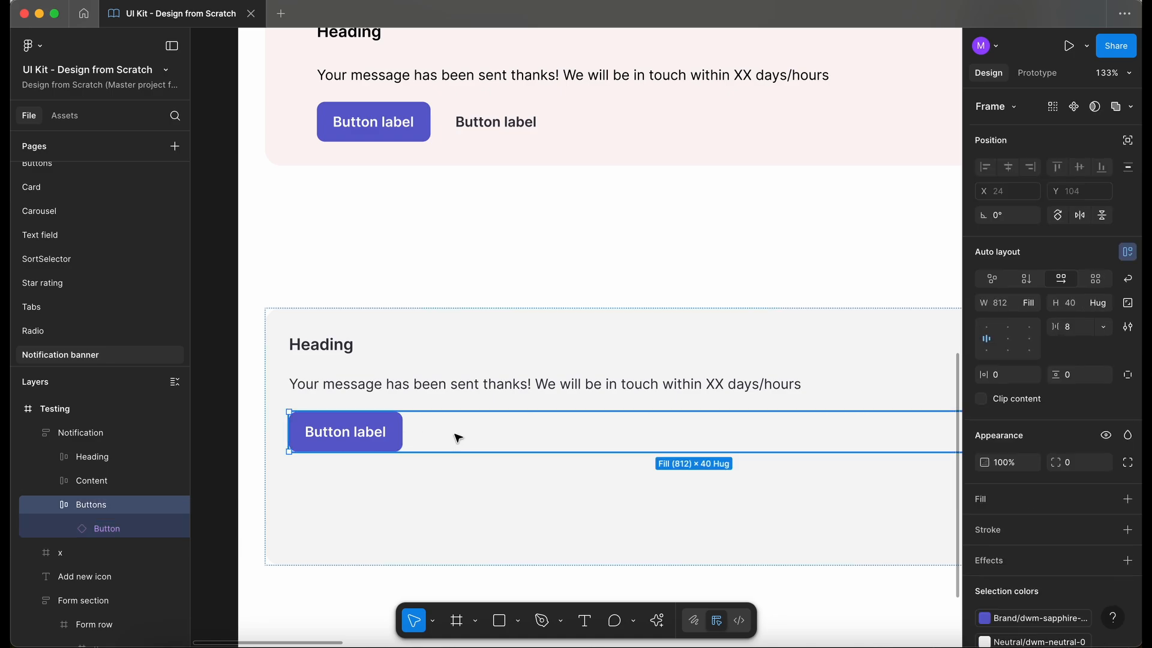
{"action": "key", "text": "ctrl+v"}
{"action": "key", "text": "Escape"}
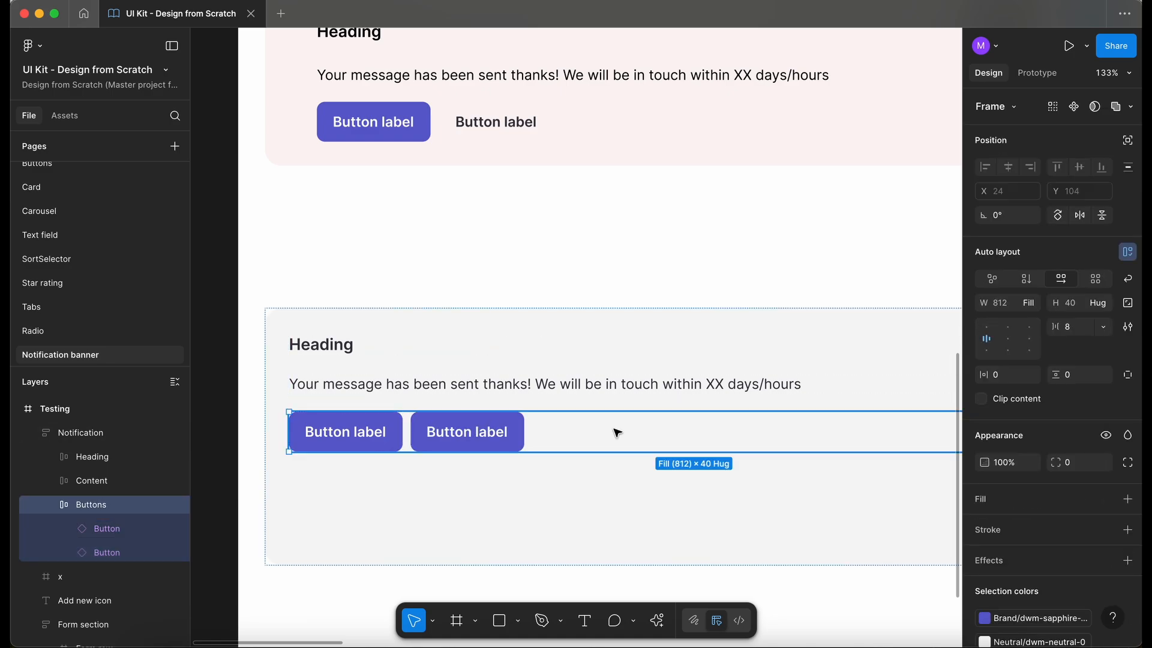
Step: Find the IconSlot component in the libraries and insert an instance after the text in the Heading frame
{"action": "scroll", "coordinate": [617, 432], "scroll_direction": "down", "scroll_amount": 3}
{"action": "left_click", "coordinate": [505, 356]}
{"action": "scroll", "coordinate": [505, 363], "scroll_direction": "right", "scroll_amount": 2}
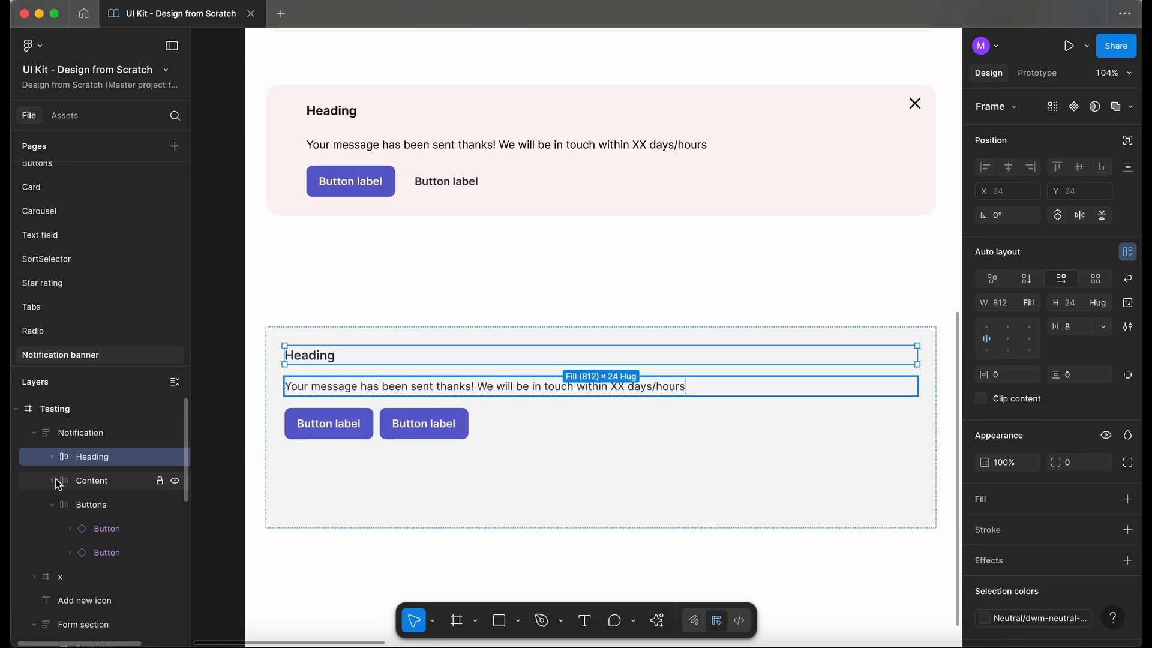
{"action": "left_click", "coordinate": [51, 457]}
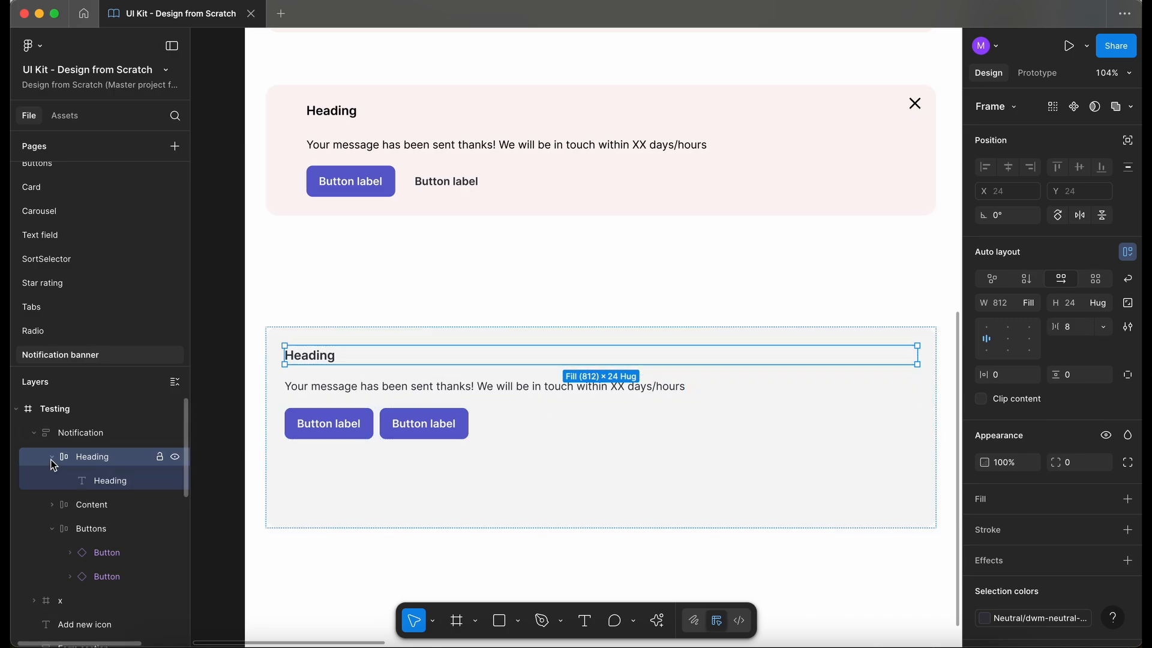
{"action": "left_click", "coordinate": [64, 120]}
{"action": "type", "text": "icon"}
{"action": "left_click_drag", "start_coordinate": [55, 210], "coordinate": [354, 359]}
{"action": "left_click", "coordinate": [29, 118]}
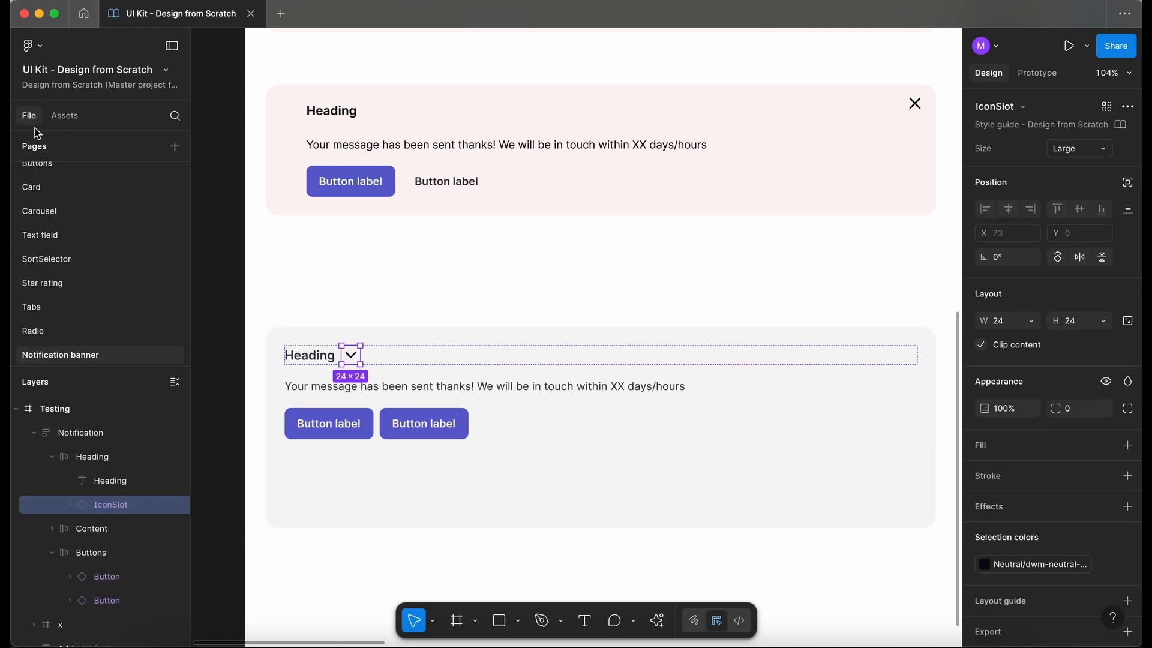
Step: Set the Heading frame's item spacing to Auto and swap its chevron-down icon for chevron-up
{"action": "left_click", "coordinate": [449, 359]}
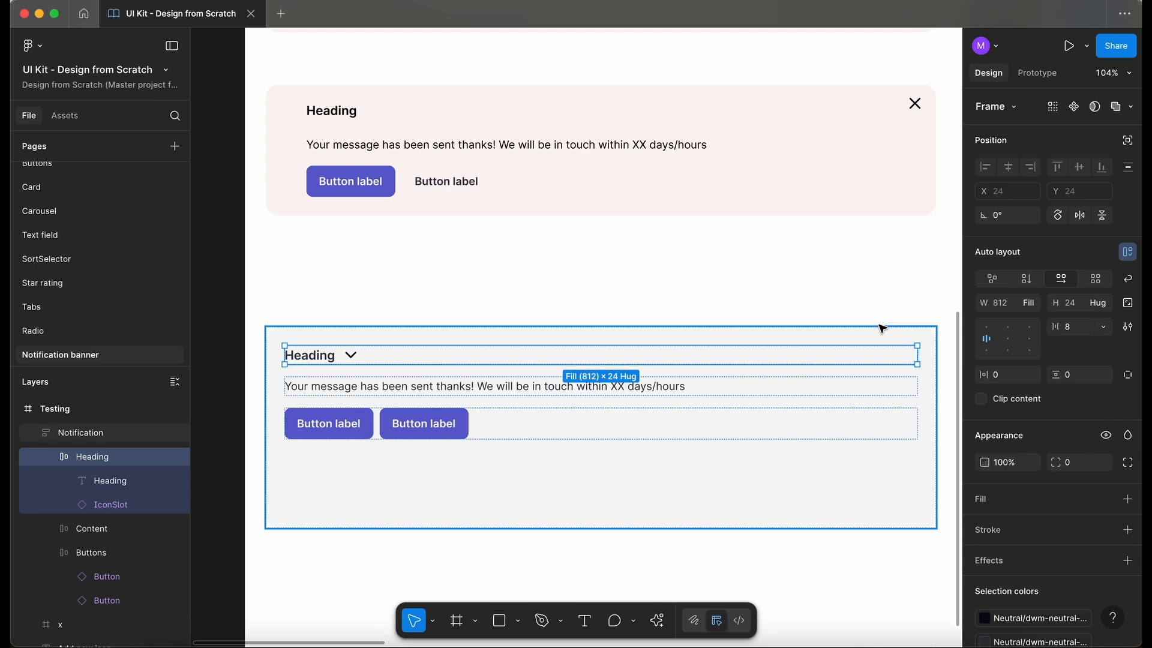
{"action": "double_click", "coordinate": [987, 345]}
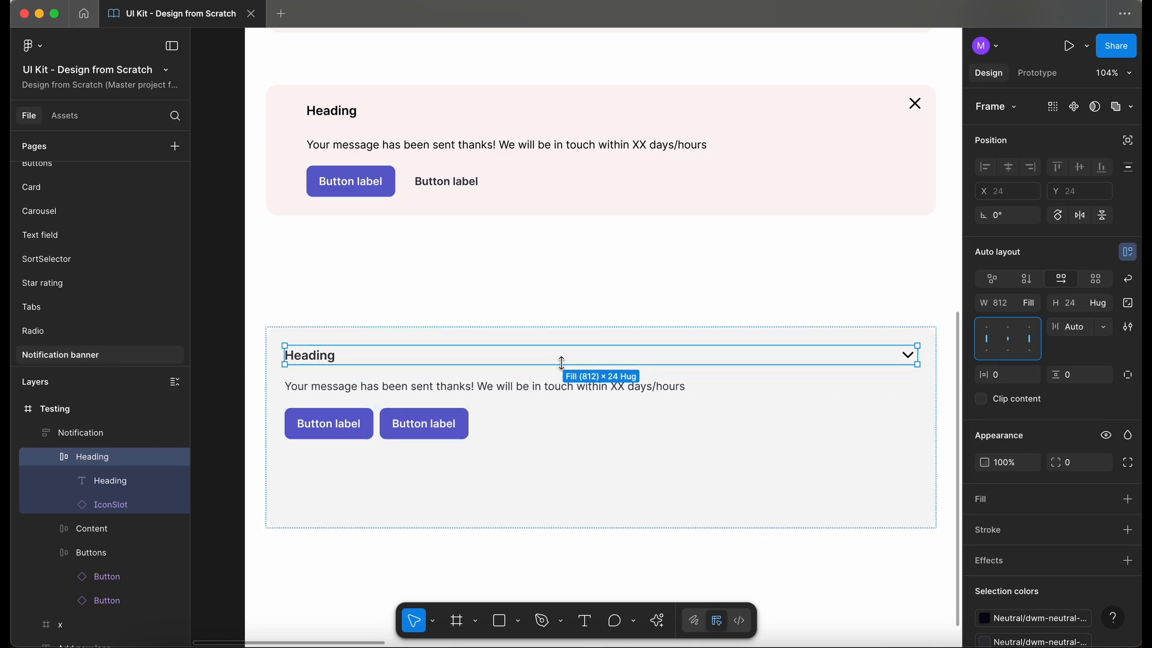
{"action": "double_click", "coordinate": [910, 359]}
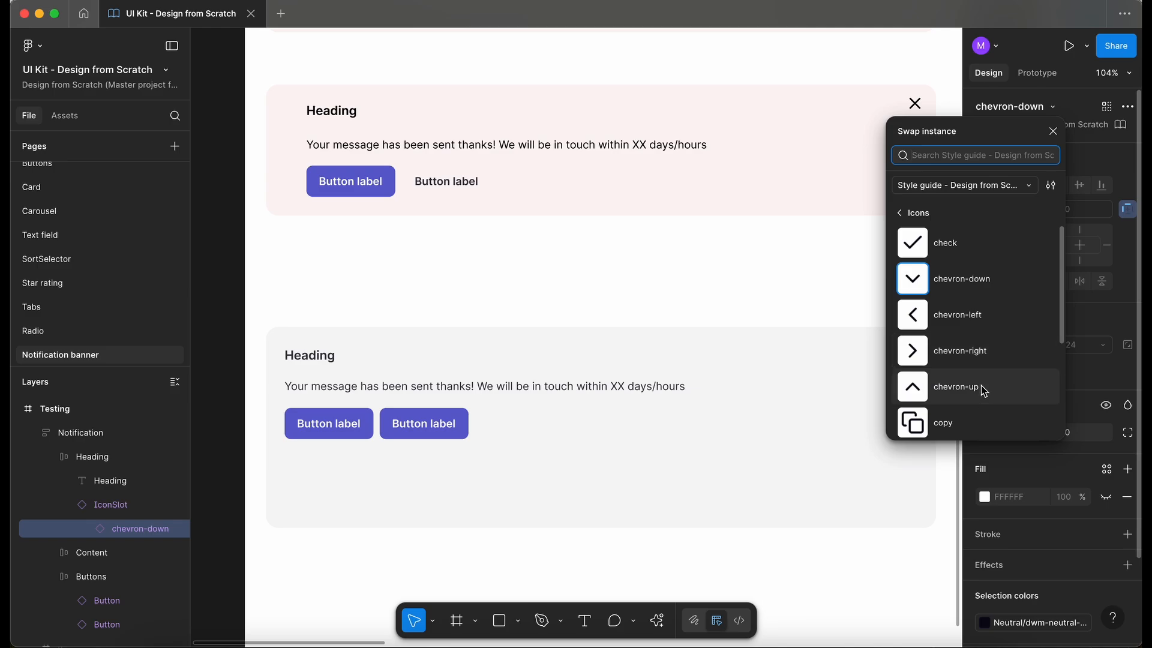
{"action": "key", "text": "Escape"}
{"action": "left_click", "coordinate": [489, 307]}
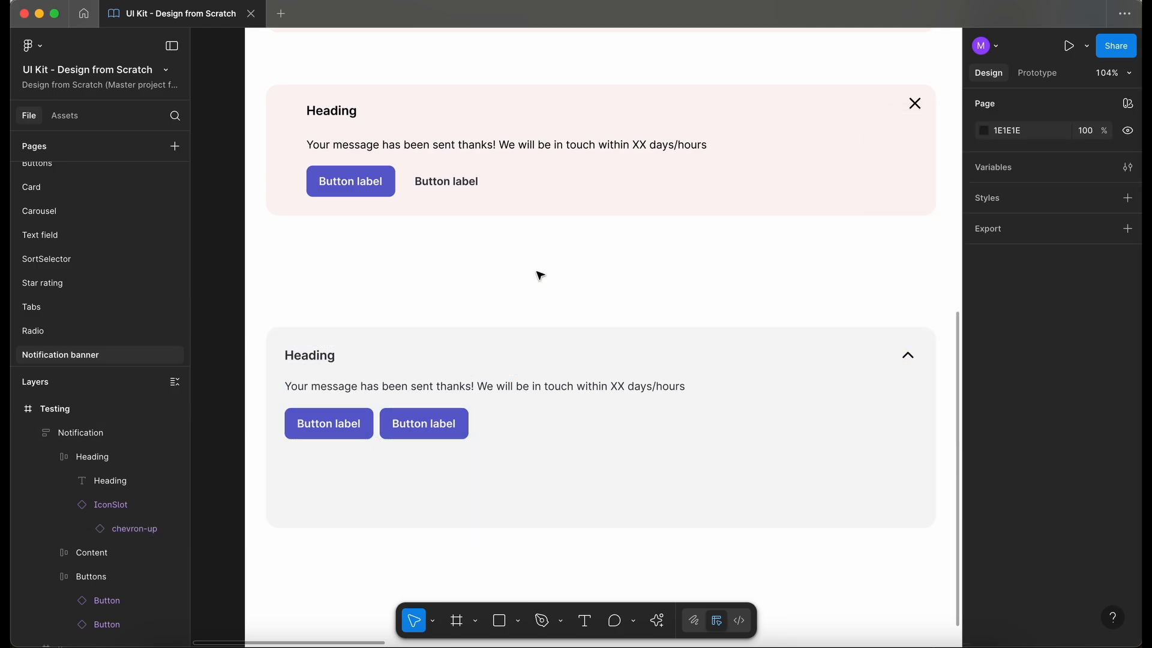
Step: Set the Notification frame's height to hug its contents
{"action": "left_click", "coordinate": [658, 471]}
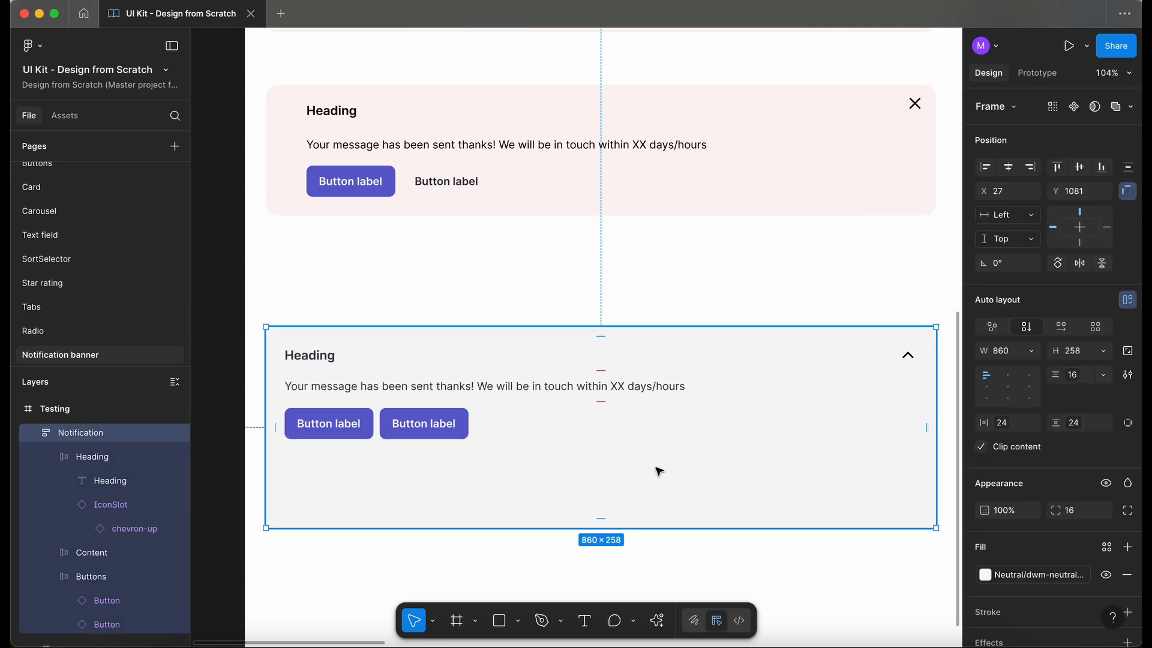
{"action": "left_click", "coordinate": [1102, 354]}
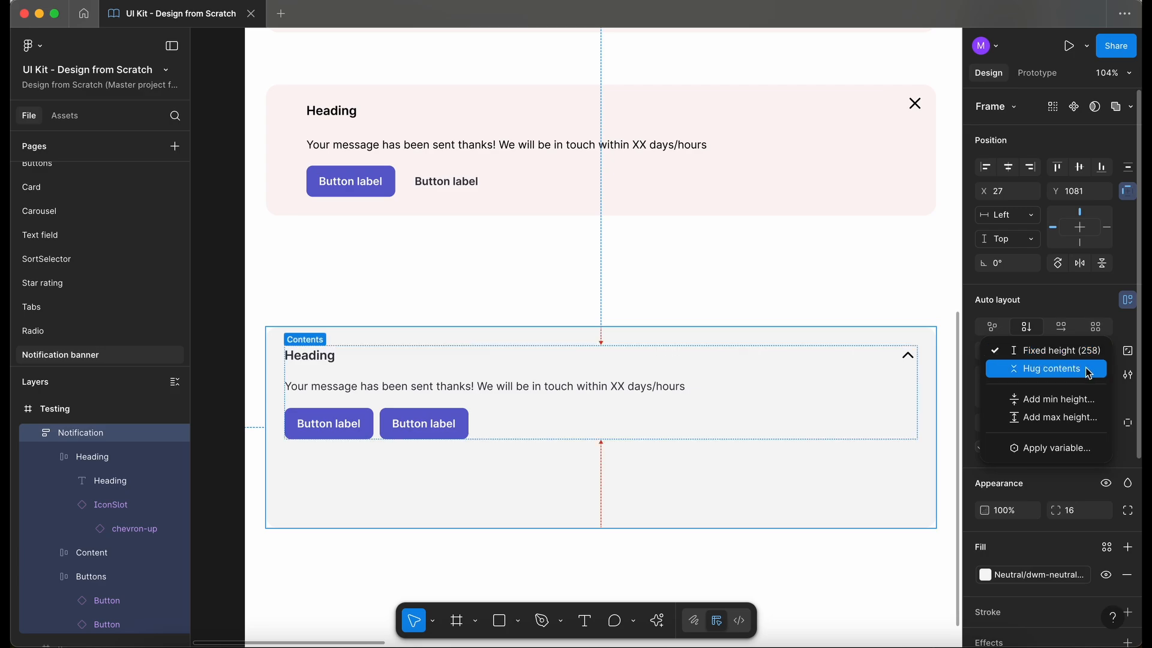
{"action": "left_click", "coordinate": [1038, 366]}
{"action": "scroll", "coordinate": [509, 303], "scroll_direction": "down", "scroll_amount": 2}
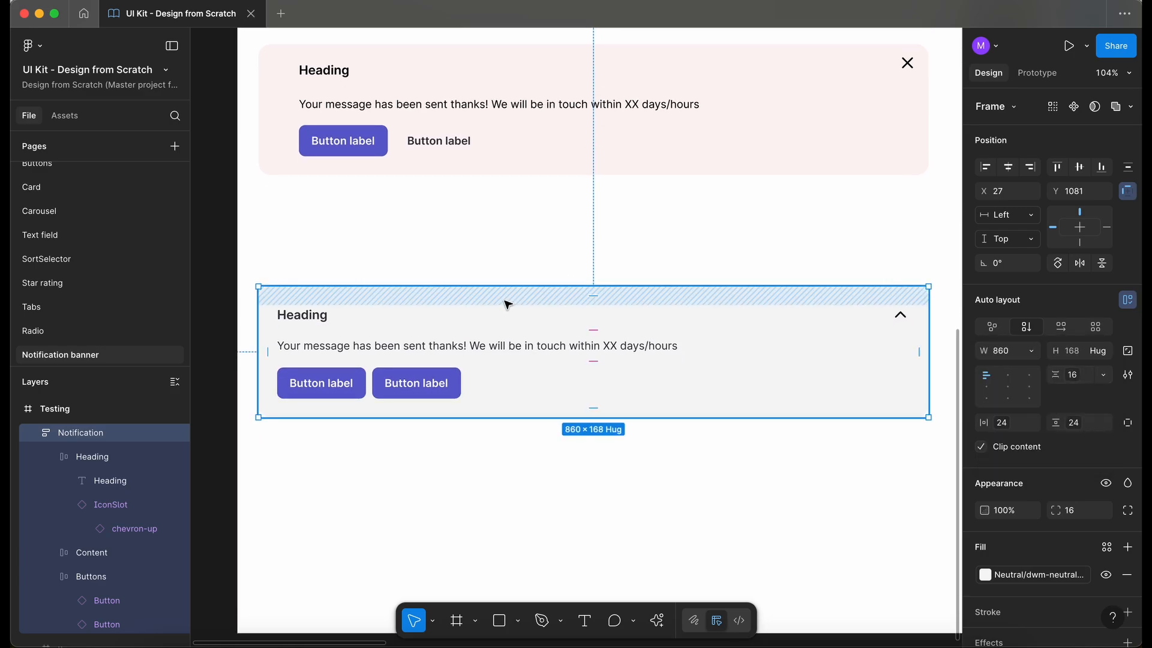
Step: Bind the Heading frame's horizontal and vertical padding to the 0px spacing variable
{"action": "left_click", "coordinate": [330, 321]}
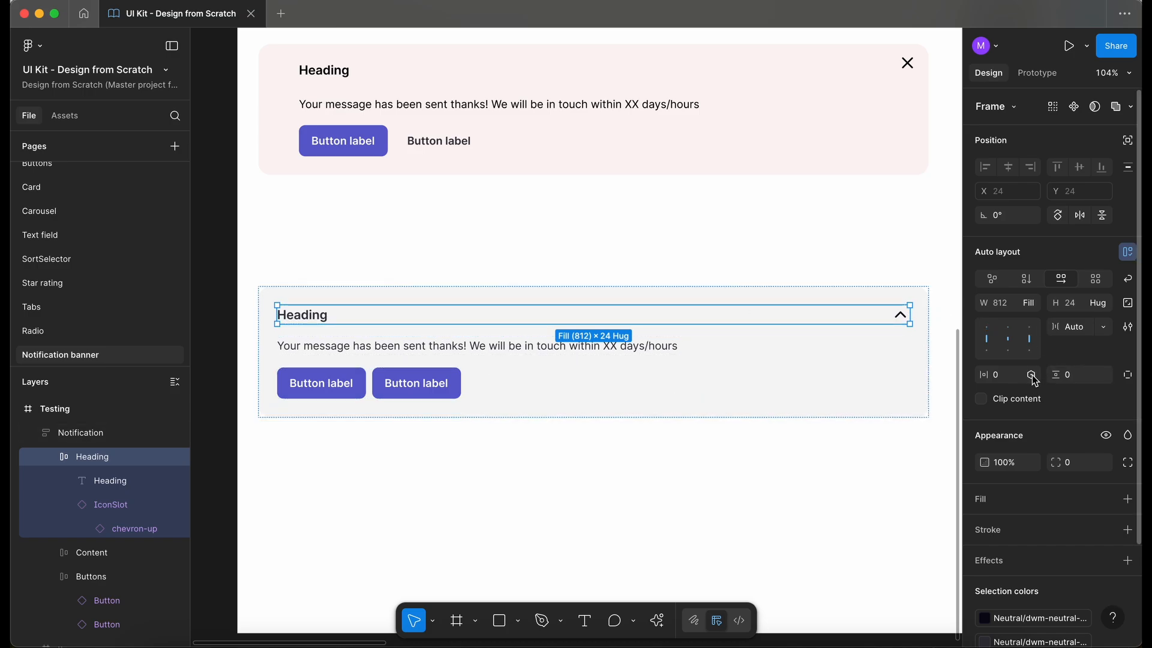
{"action": "left_click", "coordinate": [1031, 375]}
{"action": "left_click", "coordinate": [920, 447]}
{"action": "left_click", "coordinate": [1104, 377]}
{"action": "left_click", "coordinate": [1003, 457]}
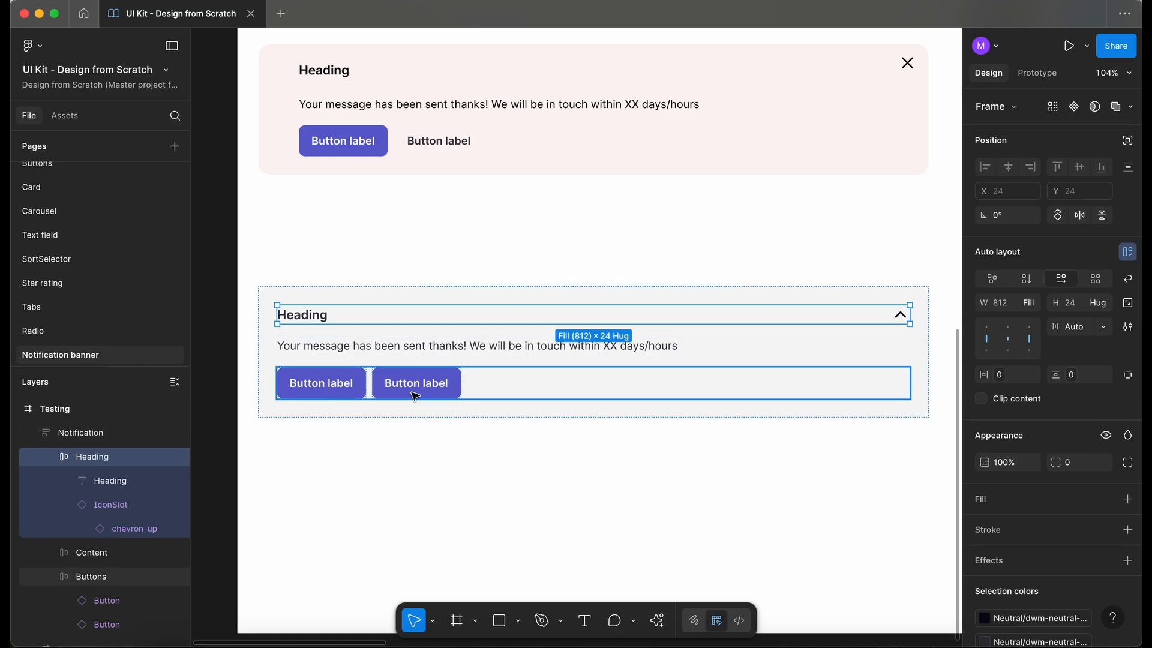
Step: Bind the Content frame's padding to the 0px spacing variable
{"action": "left_click", "coordinate": [328, 351]}
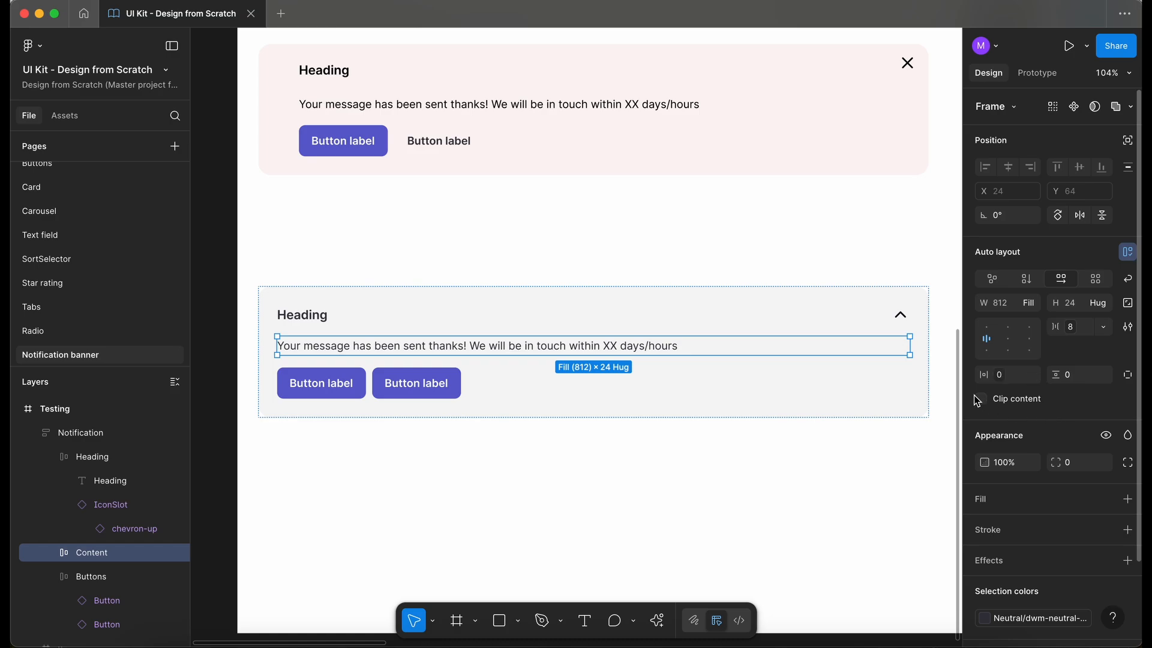
{"action": "left_click", "coordinate": [1105, 378]}
{"action": "left_click", "coordinate": [997, 454]}
Step: Bind the Buttons frame's gap to the 16px spacing variable and its padding to 0px
{"action": "left_click", "coordinate": [902, 390]}
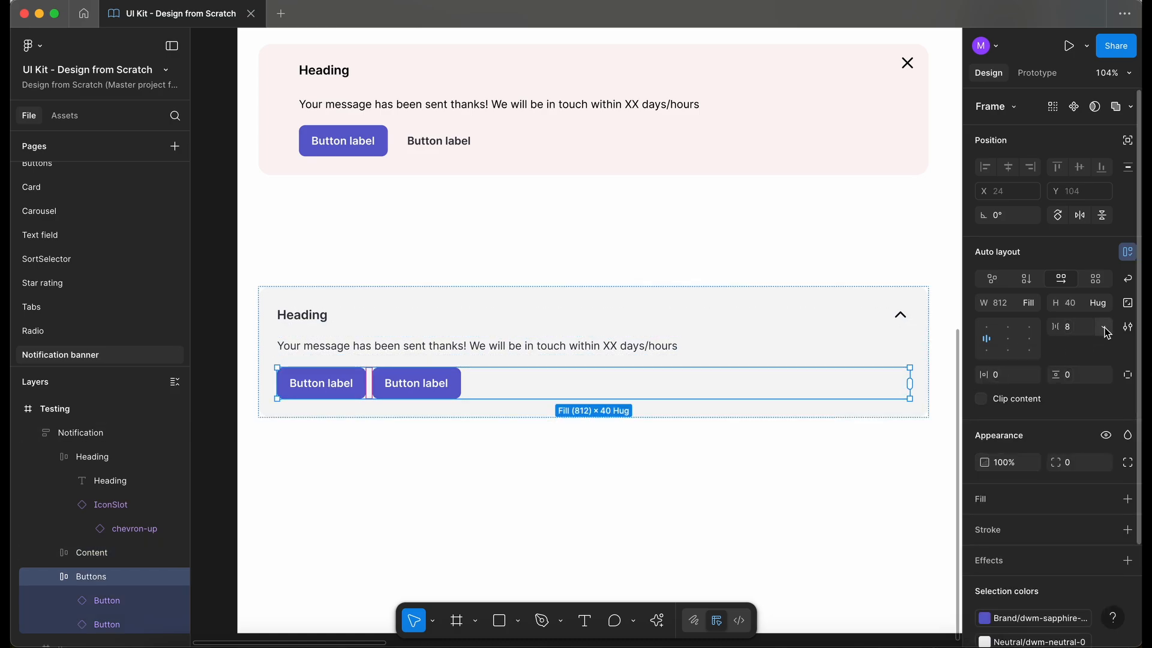
{"action": "left_click", "coordinate": [1105, 330]}
{"action": "left_click", "coordinate": [1083, 377]}
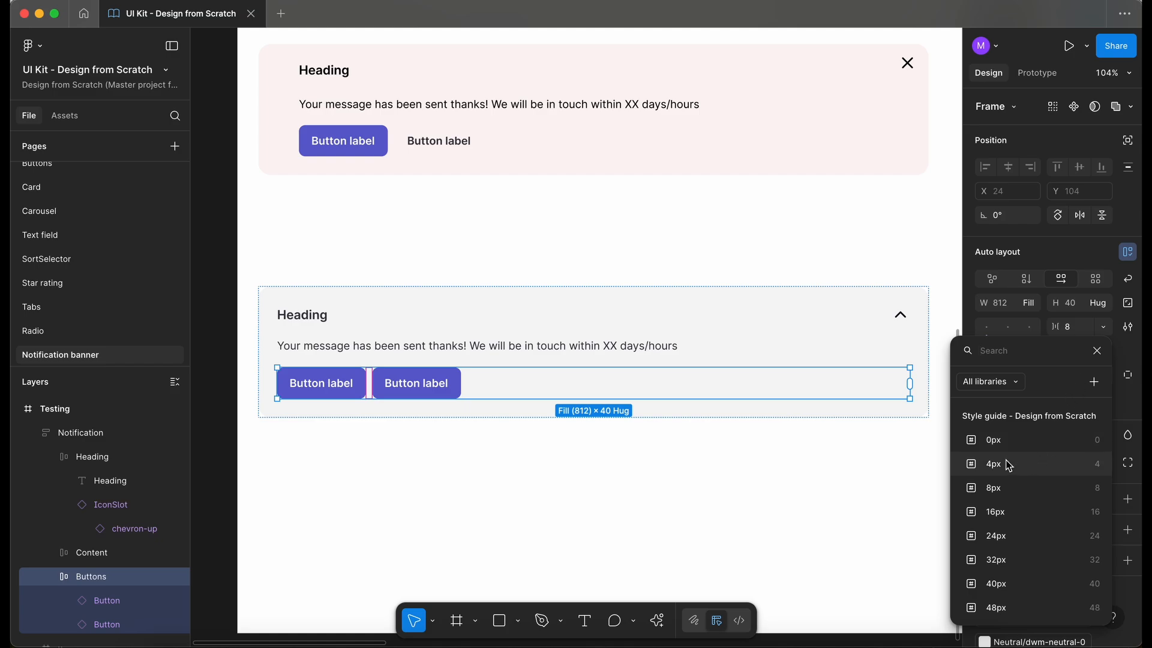
{"action": "left_click", "coordinate": [1016, 518]}
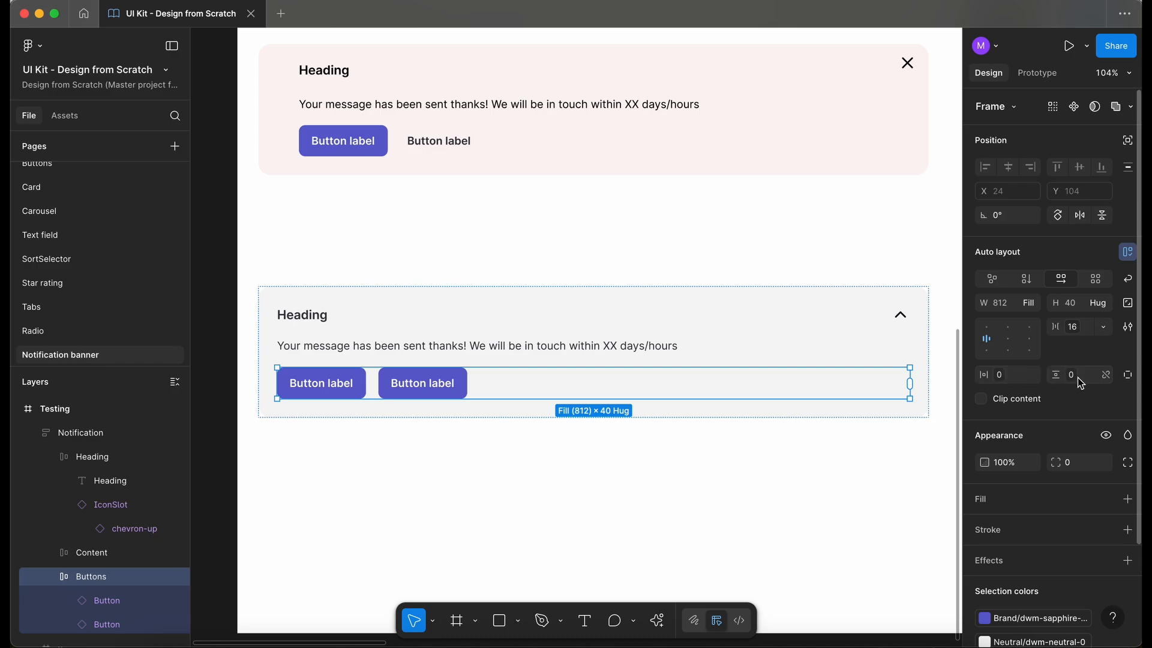
{"action": "left_click", "coordinate": [450, 499]}
Step: Switch the second button in the Notification banner's Buttons row to the text-only style used in the reference banner above
{"action": "scroll", "coordinate": [445, 512], "scroll_direction": "down", "scroll_amount": 5}
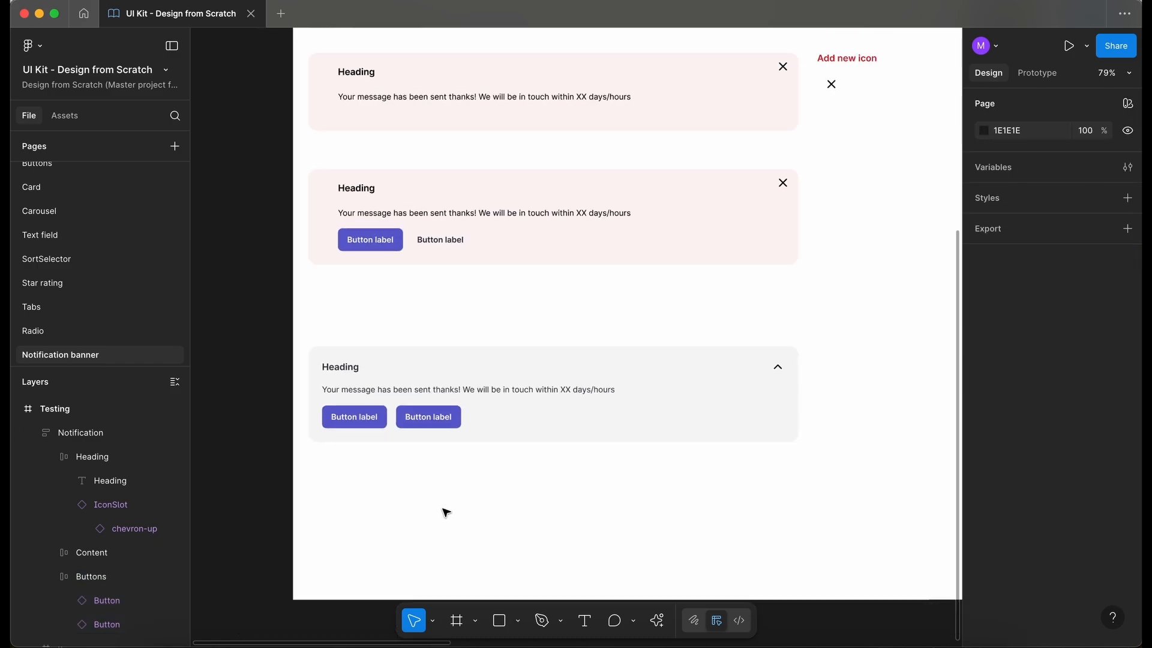
{"action": "left_click", "coordinate": [437, 425]}
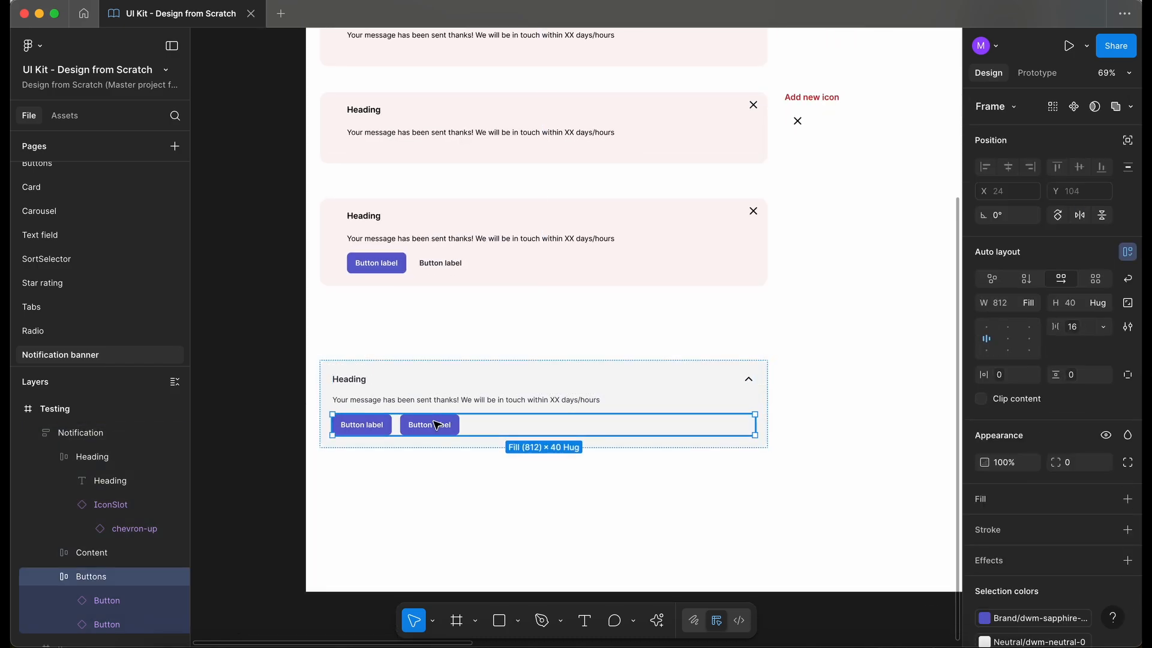
{"action": "left_click", "coordinate": [436, 425]}
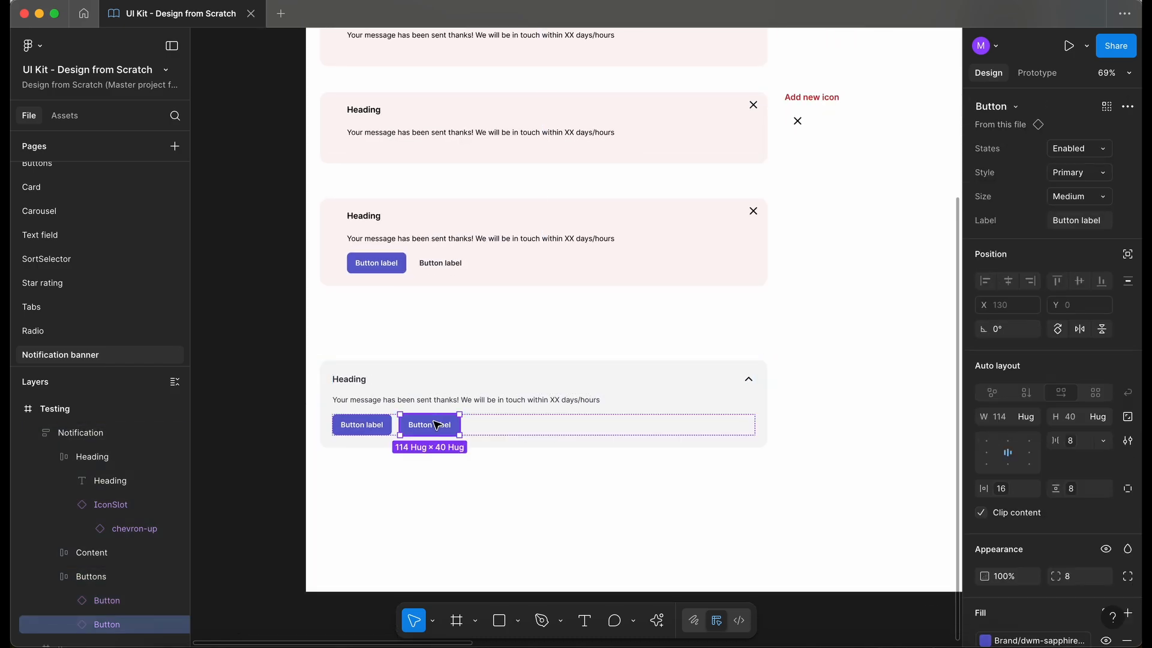
{"action": "left_click", "coordinate": [1092, 172]}
{"action": "left_click", "coordinate": [1073, 207]}
Step: Examine the Notification frame's layer structure, going through its Heading, Content and Buttons rows and the layers inside them
{"action": "left_click", "coordinate": [528, 442]}
{"action": "scroll", "coordinate": [435, 492], "scroll_direction": "up", "scroll_amount": 3}
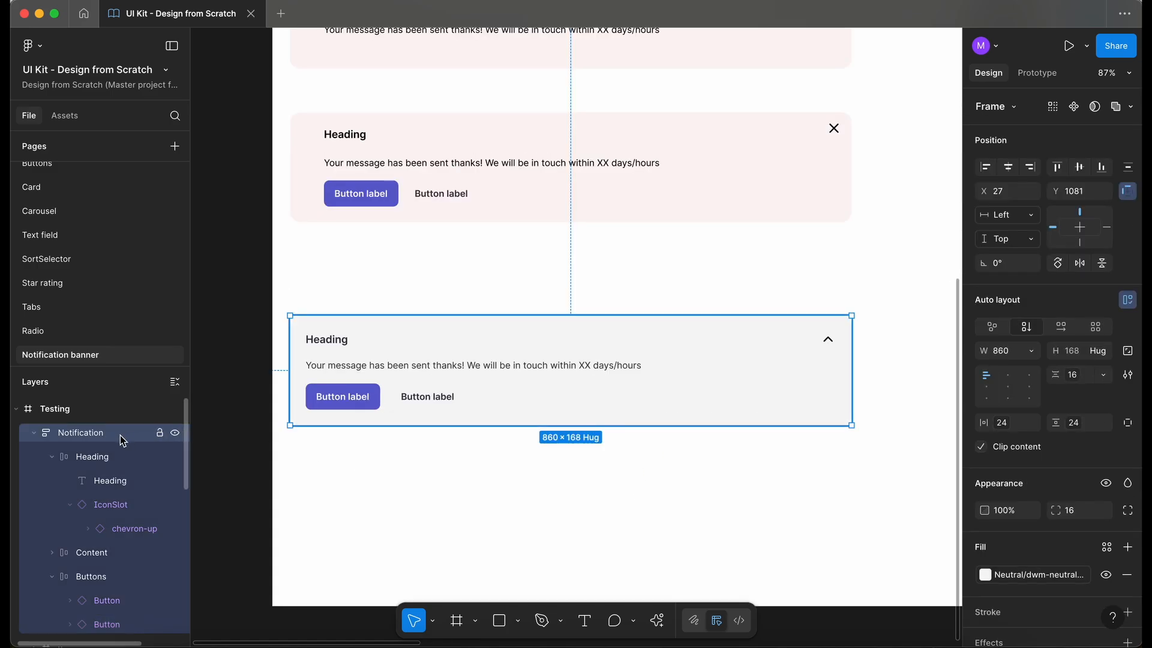
{"action": "left_click", "coordinate": [104, 460]}
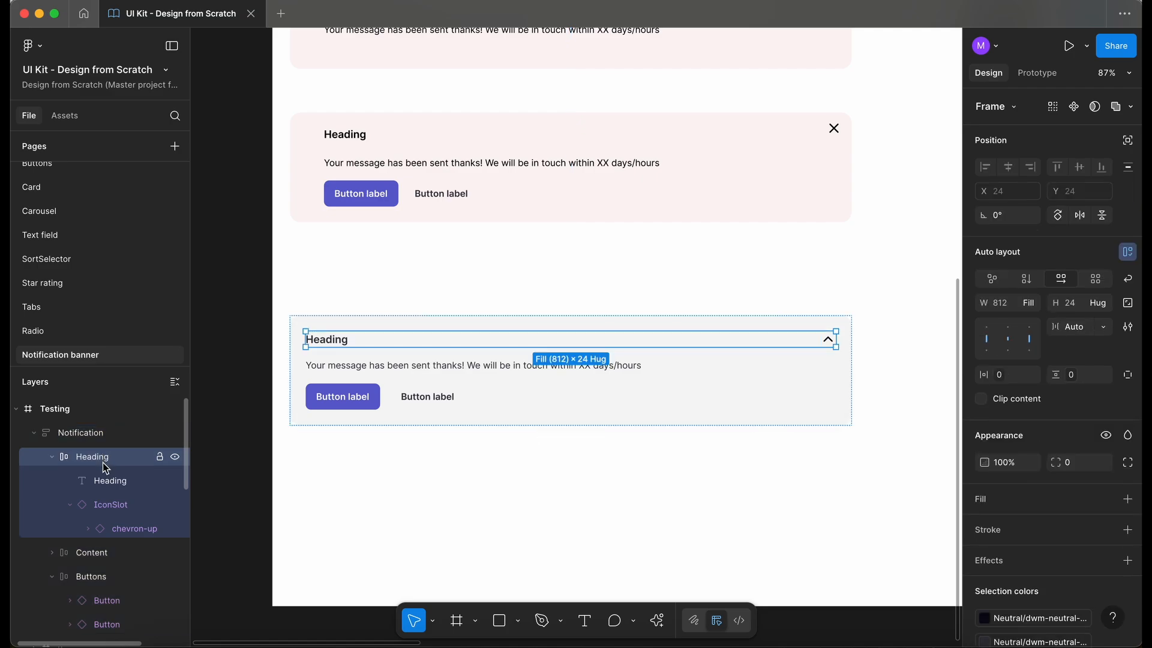
{"action": "left_click", "coordinate": [100, 556]}
{"action": "left_click", "coordinate": [51, 552]}
{"action": "scroll", "coordinate": [95, 534], "scroll_direction": "down", "scroll_amount": 2}
{"action": "left_click", "coordinate": [101, 537]}
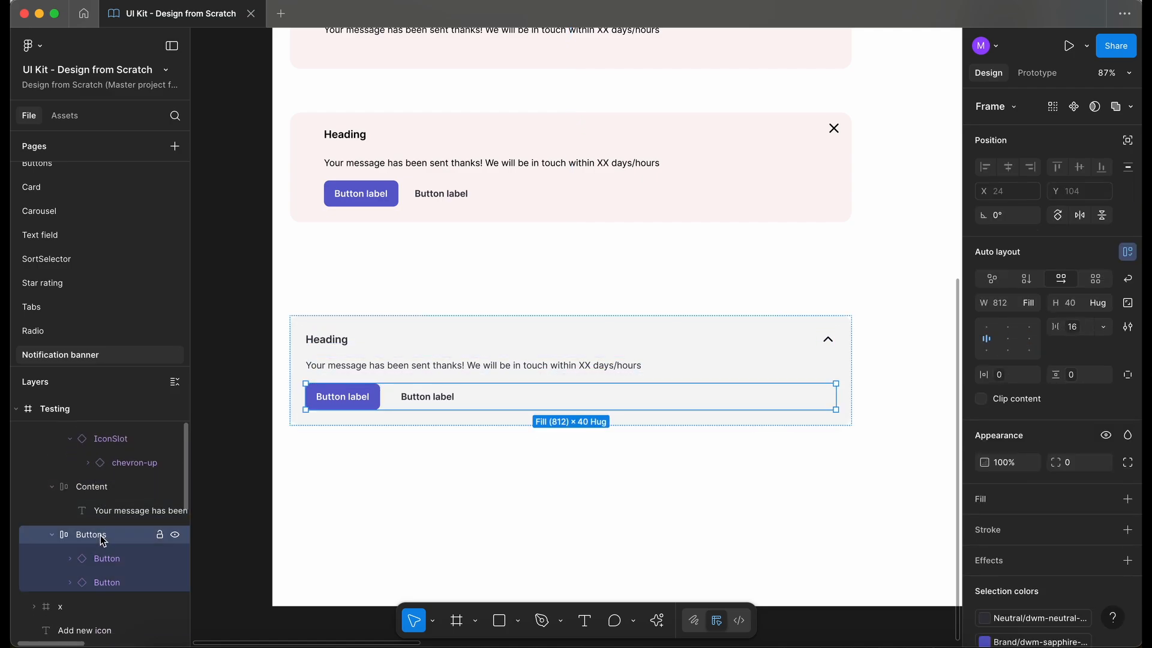
{"action": "left_click", "coordinate": [447, 486]}
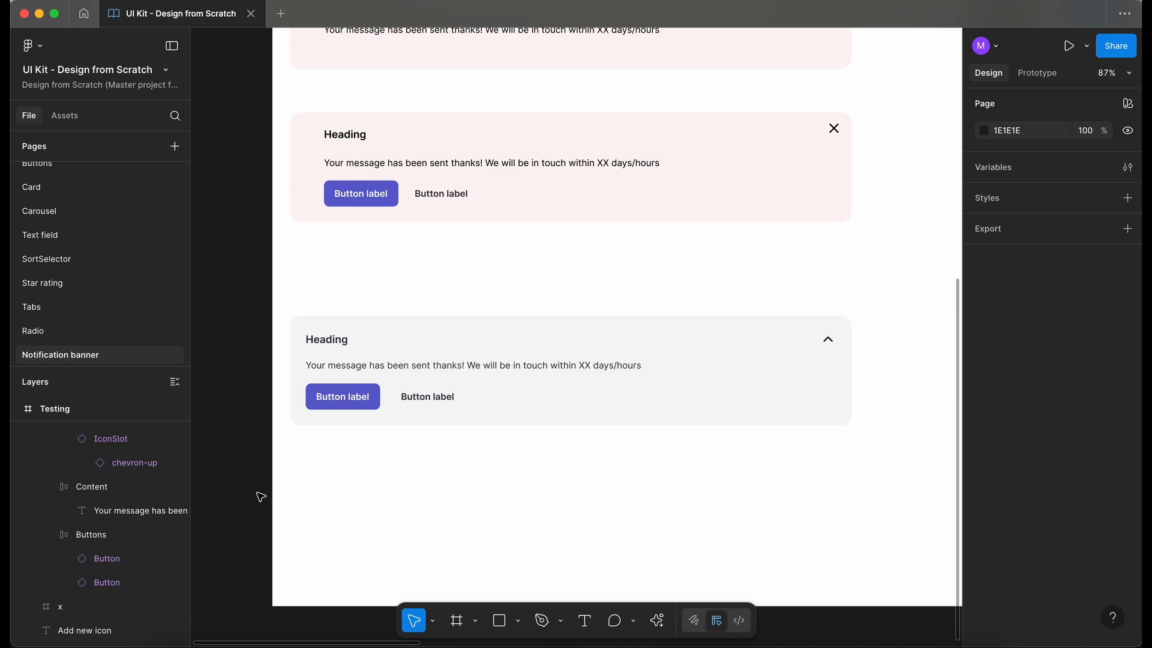
{"action": "scroll", "coordinate": [261, 497], "scroll_direction": "down", "scroll_amount": 2}
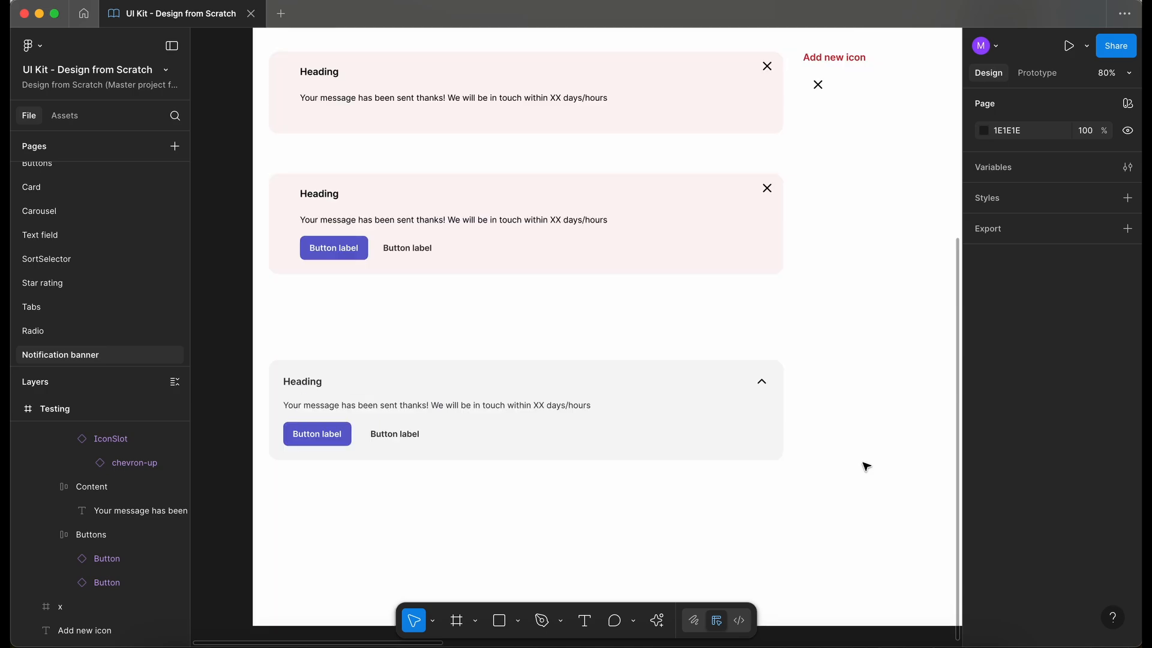
Step: Open the Style guide file on its Icons page and unlock the Icons frame
{"action": "left_click", "coordinate": [84, 13]}
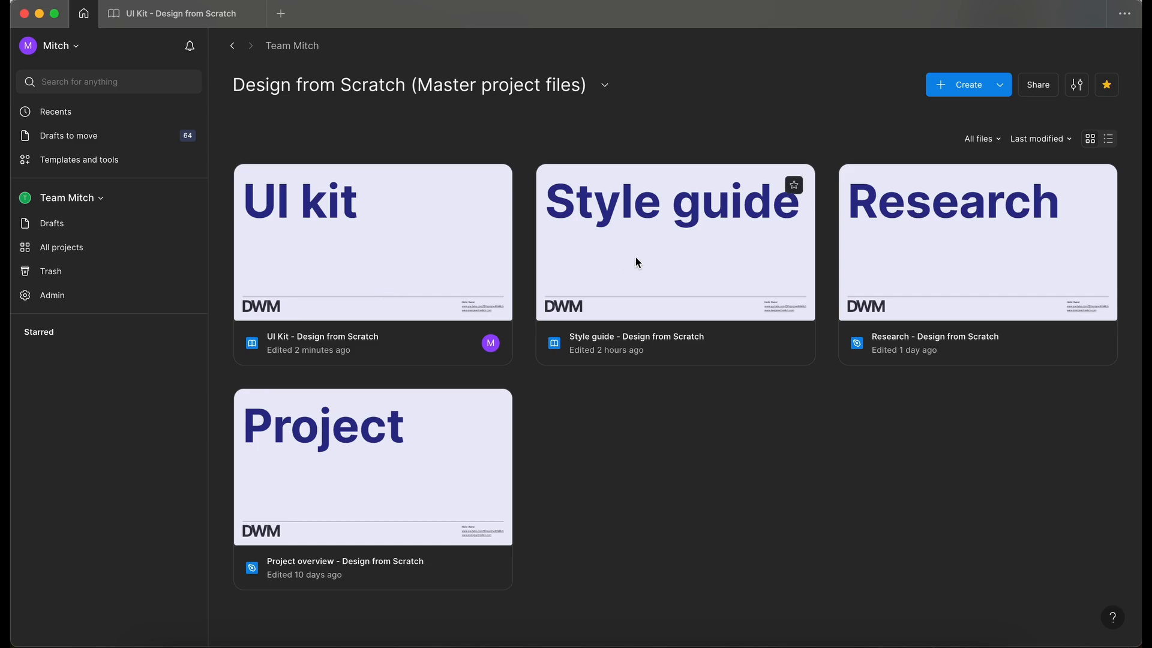
{"action": "double_click", "coordinate": [651, 258]}
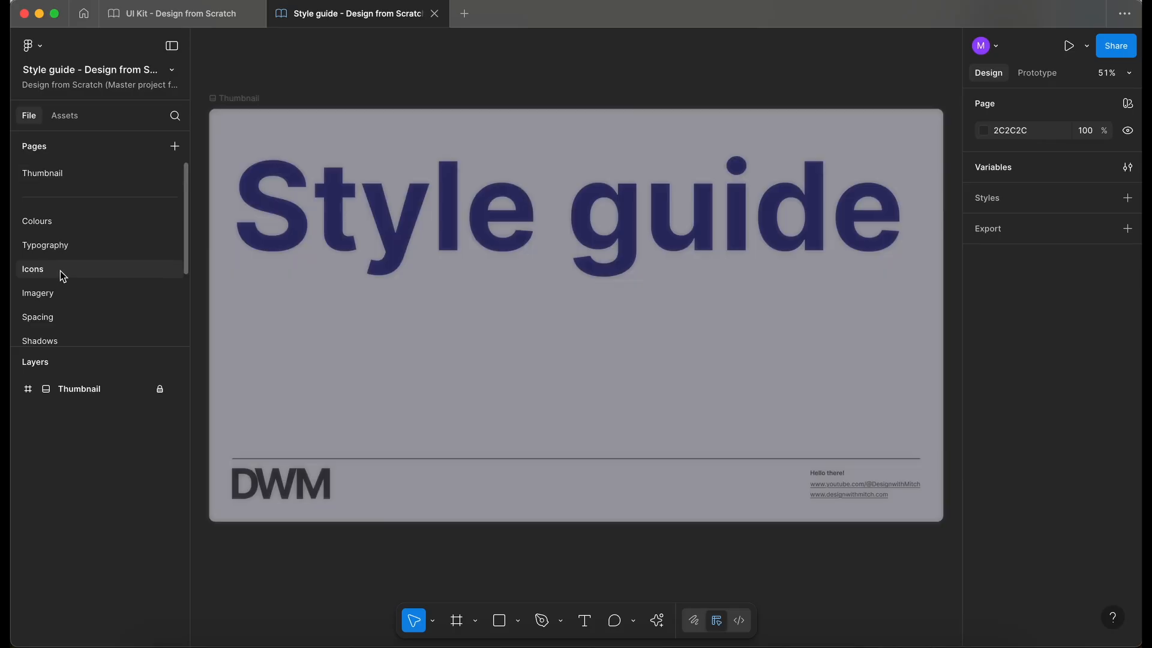
{"action": "left_click", "coordinate": [60, 271]}
{"action": "scroll", "coordinate": [325, 279], "scroll_direction": "up", "scroll_amount": 5}
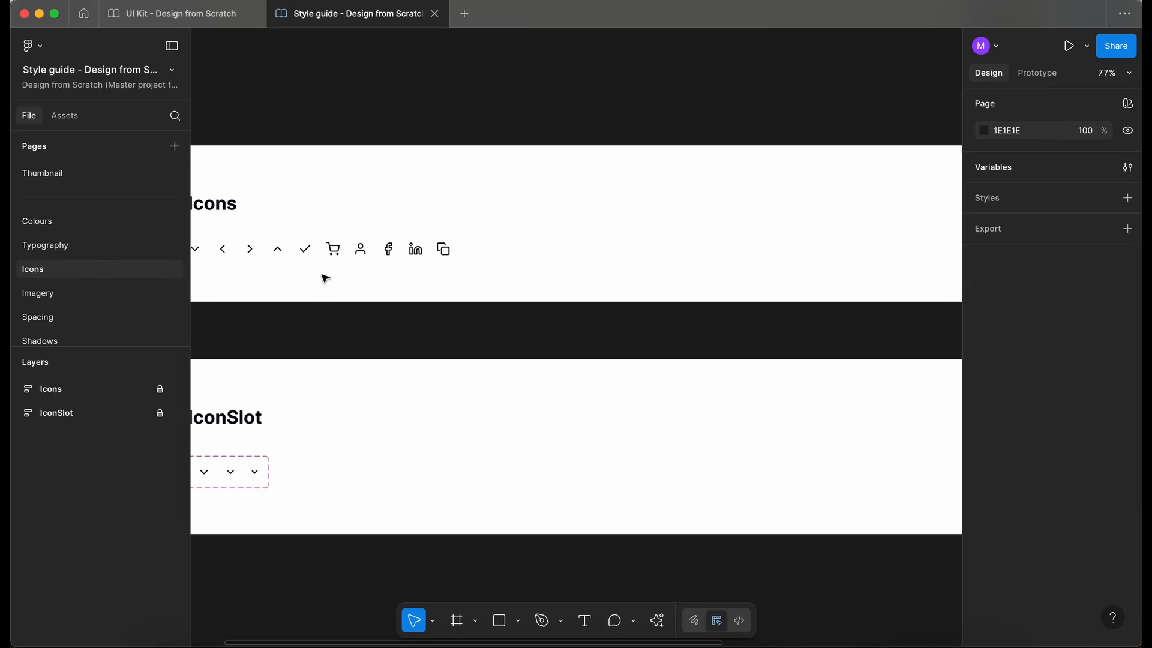
{"action": "left_click", "coordinate": [159, 389]}
{"action": "scroll", "coordinate": [397, 279], "scroll_direction": "up", "scroll_amount": 2}
{"action": "scroll", "coordinate": [620, 567], "scroll_direction": "up", "scroll_amount": 3}
Step: Insert the x icon with the Feather Icons plugin, using the search term close
{"action": "left_click", "coordinate": [658, 624]}
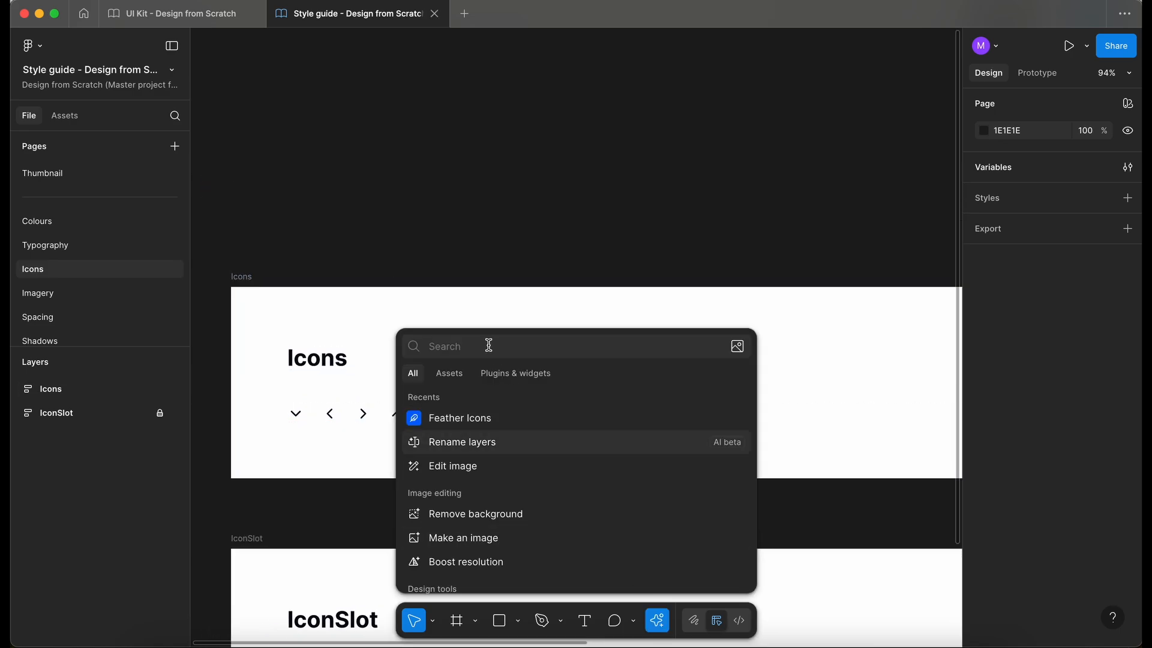
{"action": "left_click", "coordinate": [465, 416]}
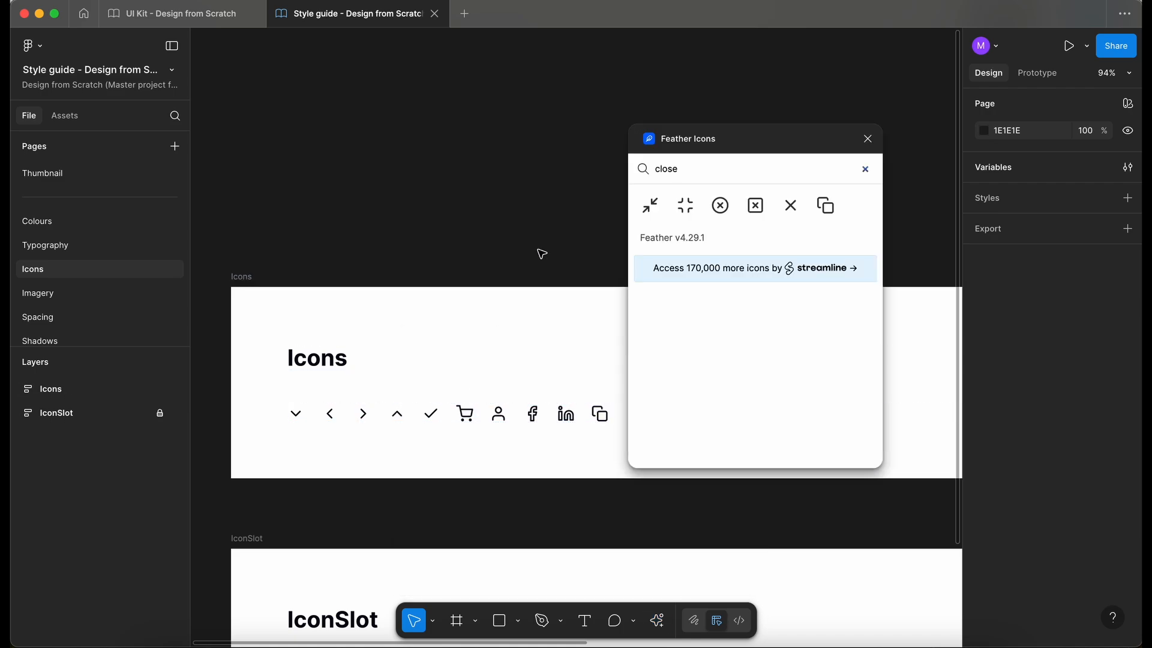
{"action": "left_click", "coordinate": [792, 210]}
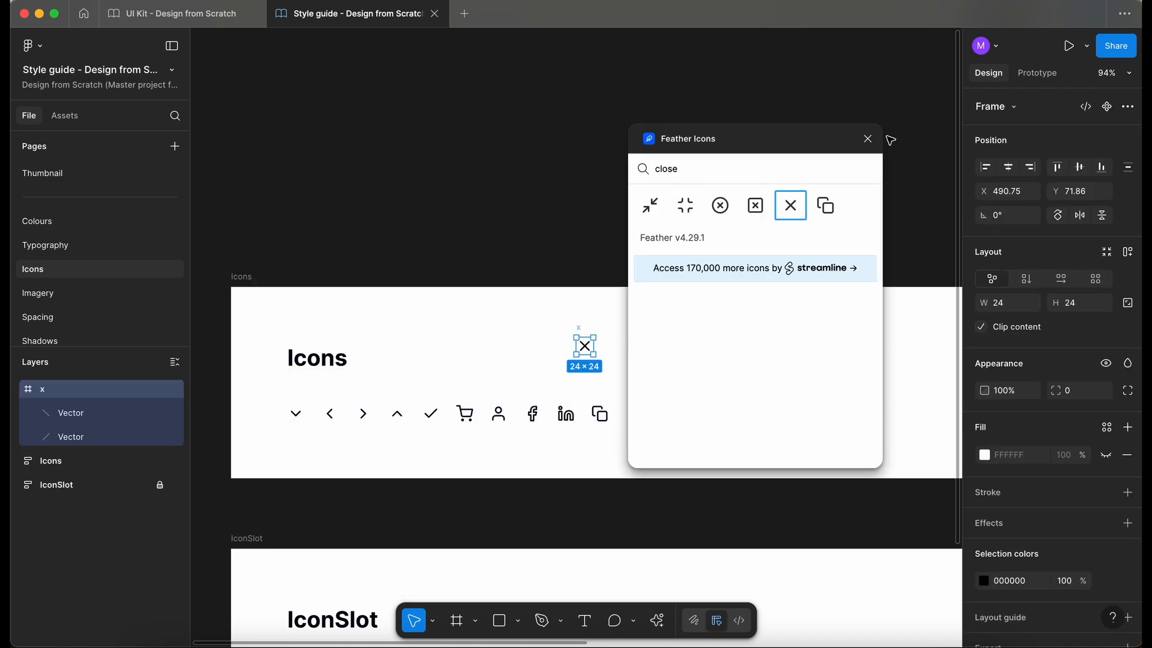
{"action": "left_click", "coordinate": [868, 139]}
Step: Move the x icon frame into the Icons frame's Container and place it last in the row, after the copy icon
{"action": "scroll", "coordinate": [587, 306], "scroll_direction": "up", "scroll_amount": 4}
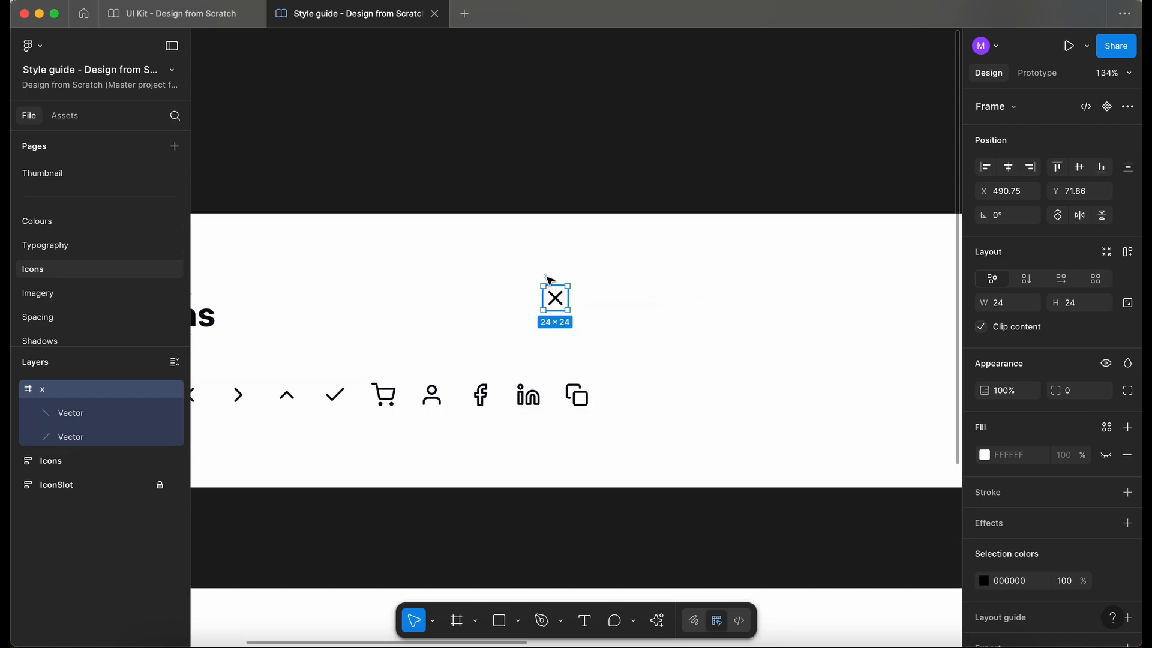
{"action": "left_click", "coordinate": [40, 461]}
{"action": "left_click_drag", "start_coordinate": [38, 395], "coordinate": [103, 517]}
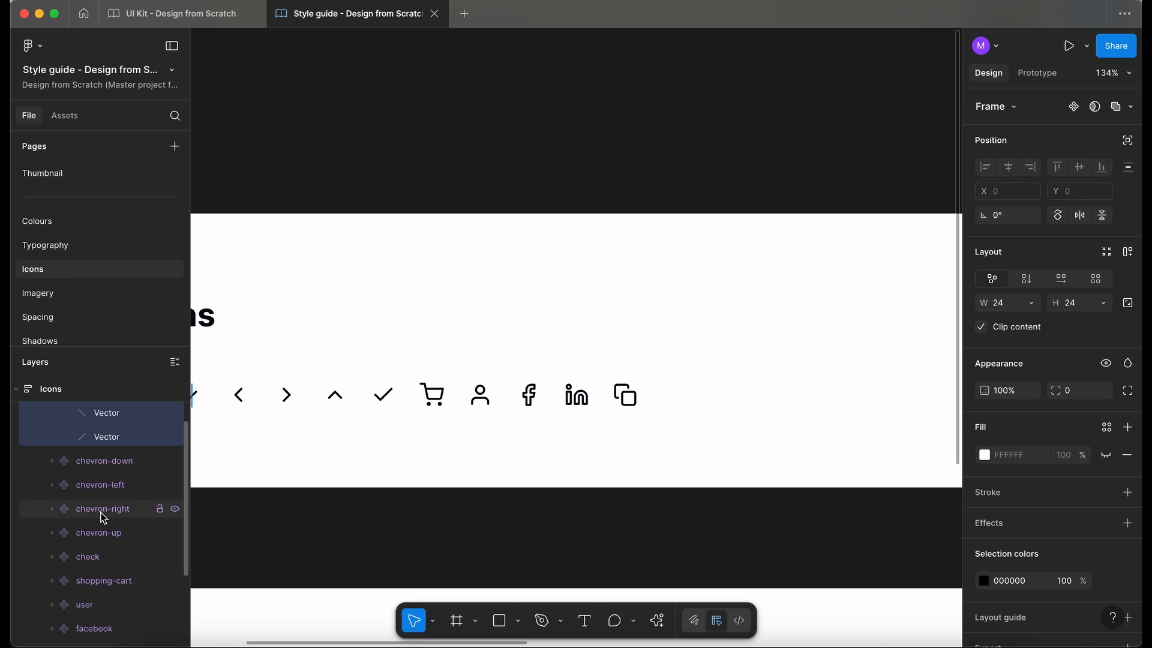
{"action": "scroll", "coordinate": [347, 529], "scroll_direction": "left", "scroll_amount": 3}
{"action": "key", "text": "bracketright"}
{"action": "scroll", "coordinate": [602, 445], "scroll_direction": "right", "scroll_amount": 2}
{"action": "scroll", "coordinate": [602, 446], "scroll_direction": "right", "scroll_amount": 2}
{"action": "scroll", "coordinate": [623, 431], "scroll_direction": "up", "scroll_amount": 5}
Step: Compare the copy icon's vector structure with the vector layers inside the new x icon
{"action": "left_click", "coordinate": [52, 608]}
{"action": "left_click", "coordinate": [51, 606]}
{"action": "scroll", "coordinate": [109, 552], "scroll_direction": "down", "scroll_amount": 1}
{"action": "scroll", "coordinate": [110, 550], "scroll_direction": "down", "scroll_amount": 1}
{"action": "left_click", "coordinate": [110, 553]}
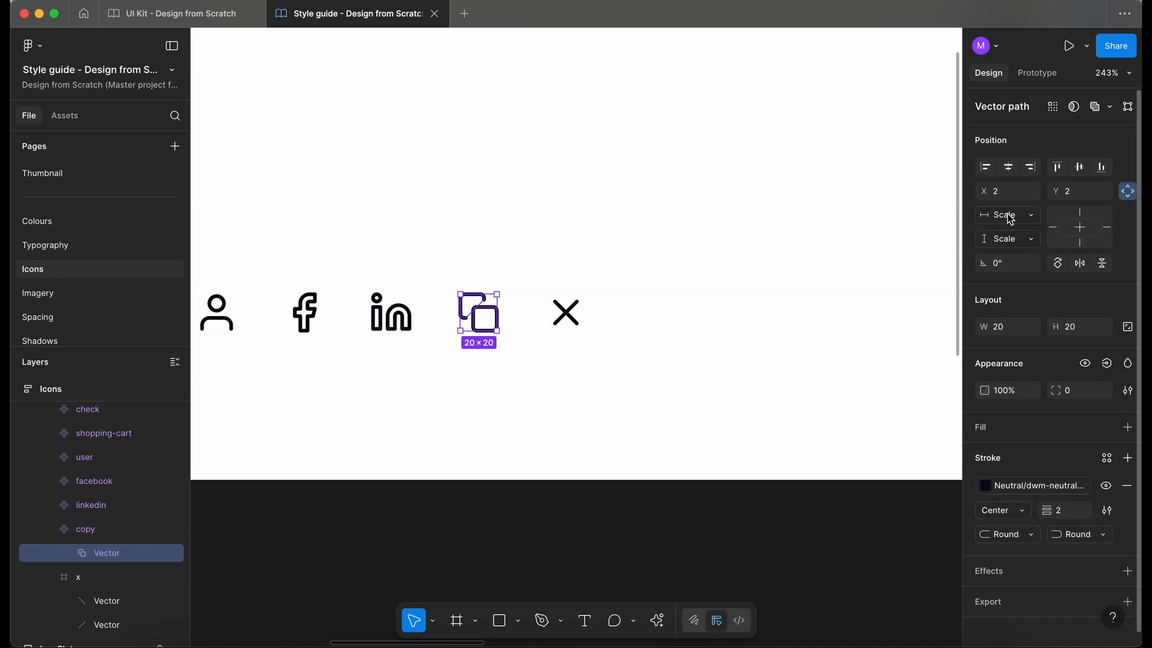
{"action": "left_click", "coordinate": [144, 601]}
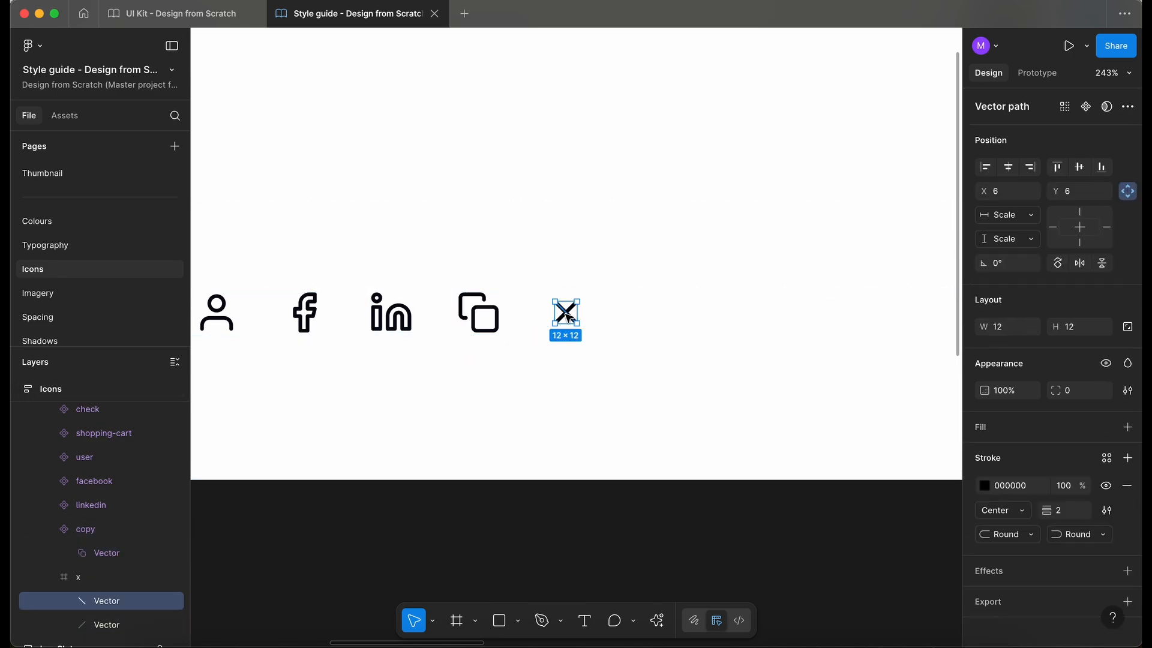
{"action": "left_click", "coordinate": [566, 285]}
Step: Flatten the x icon's two line vectors into a single vector
{"action": "scroll", "coordinate": [566, 285], "scroll_direction": "up", "scroll_amount": 3}
{"action": "left_click", "coordinate": [565, 330]}
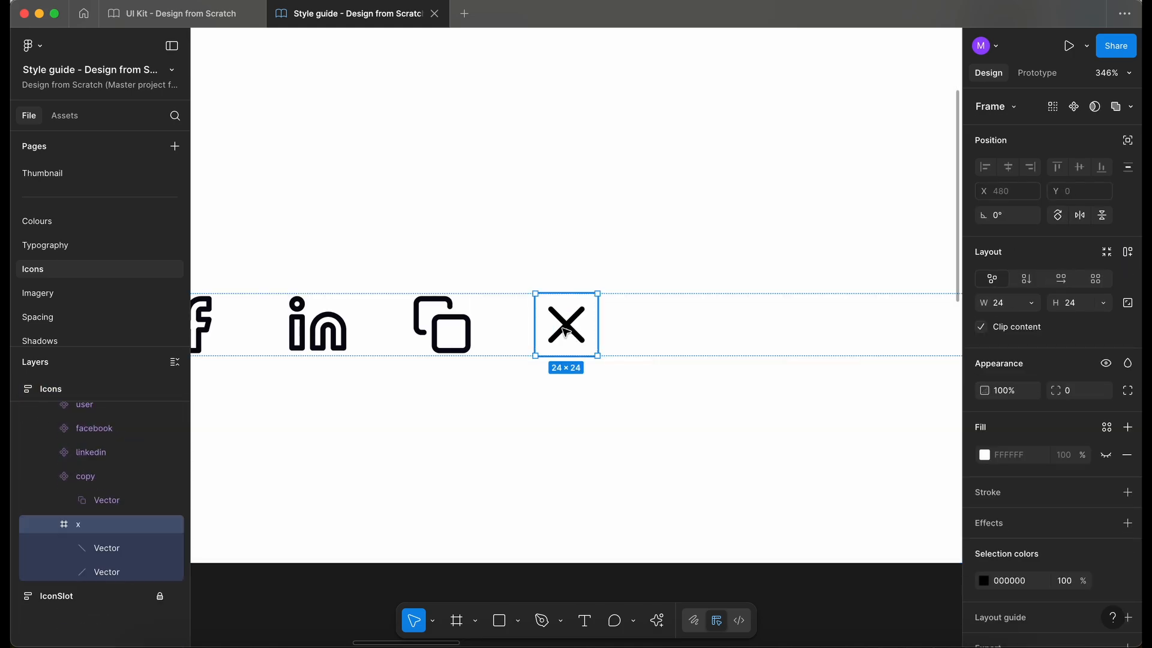
{"action": "left_click", "coordinate": [564, 328]}
{"action": "left_click", "coordinate": [108, 571], "text": "shift"}
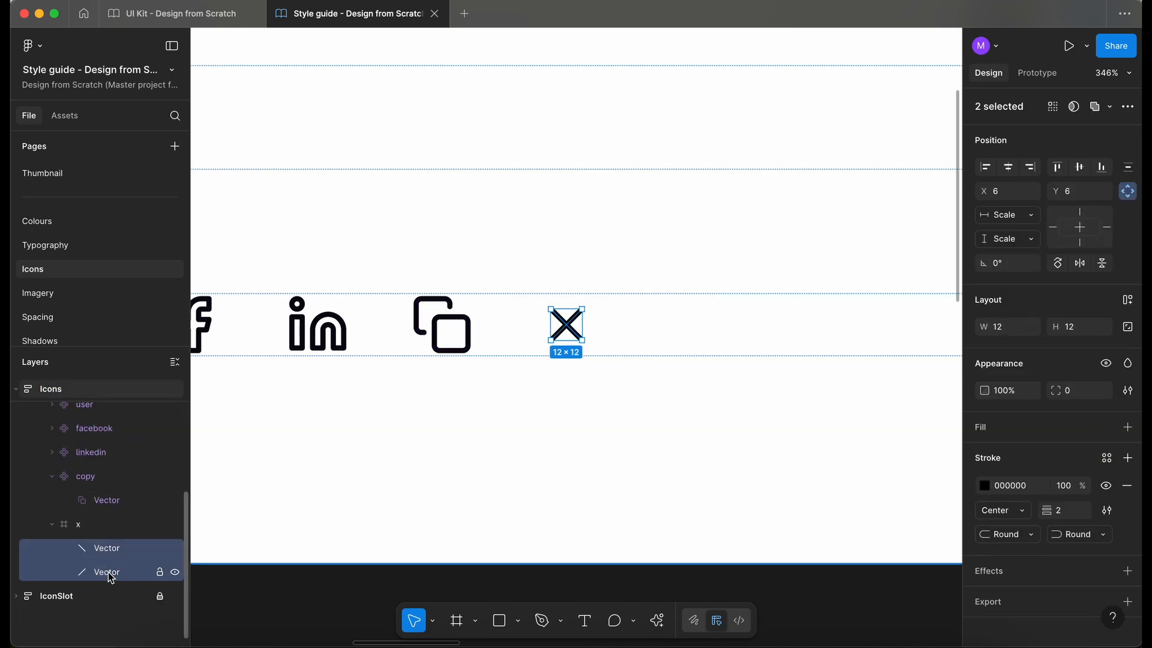
{"action": "right_click", "coordinate": [108, 571]}
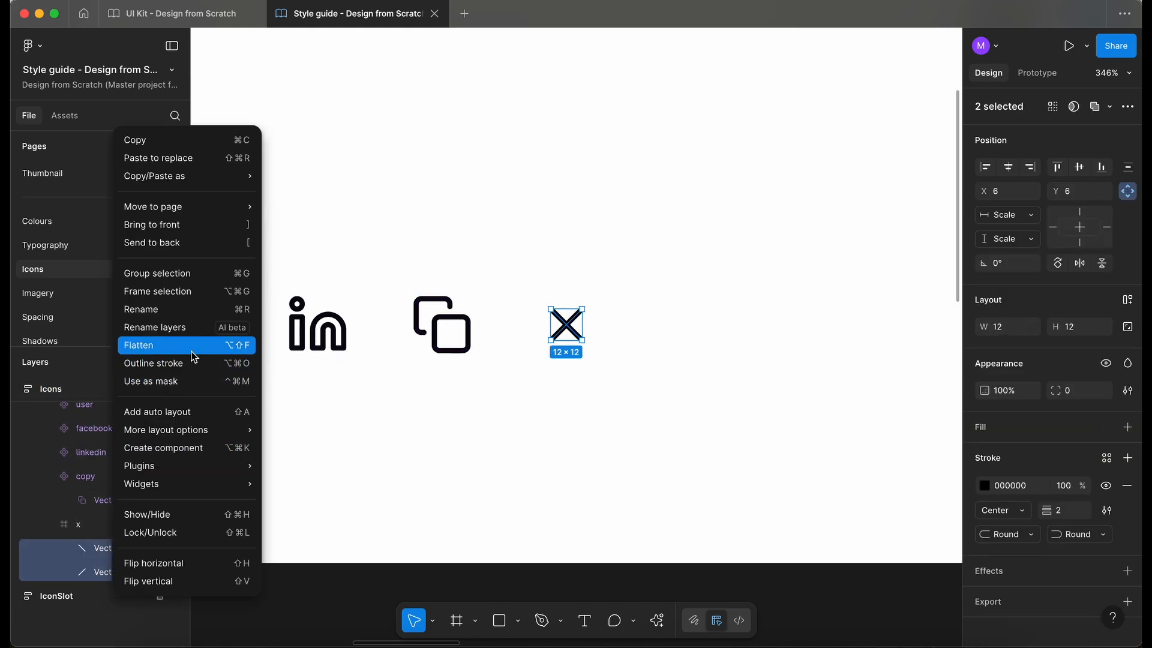
{"action": "left_click", "coordinate": [164, 348]}
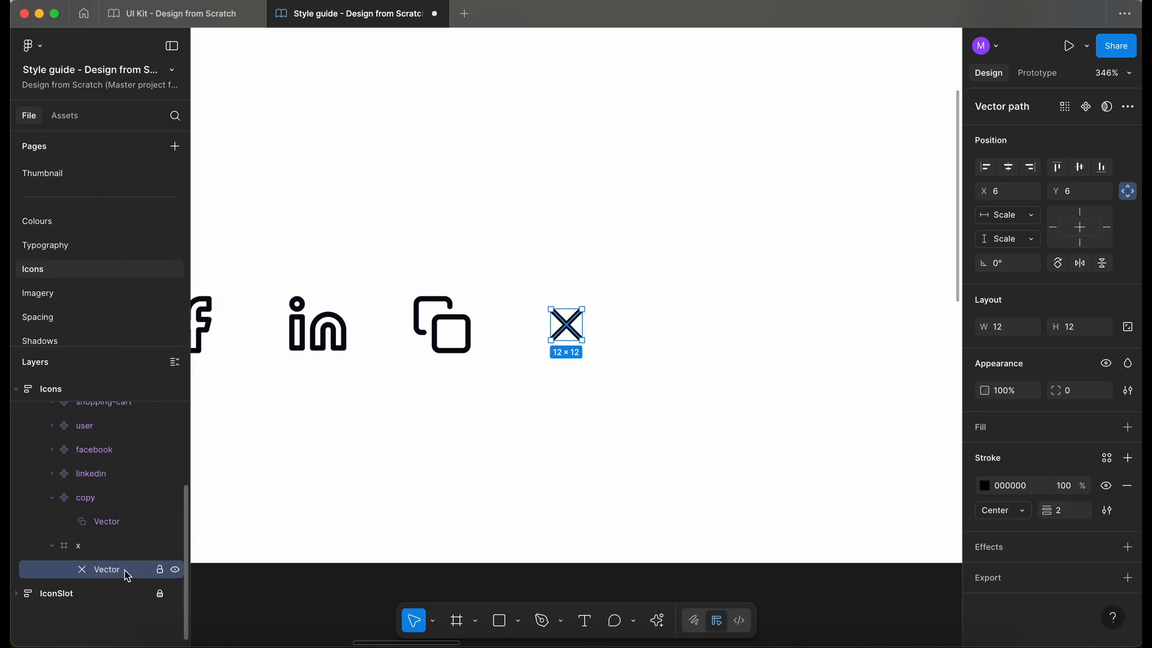
Step: Rename the x icon frame as cross and turn it into a component
{"action": "scroll", "coordinate": [552, 339], "scroll_direction": "up", "scroll_amount": 5}
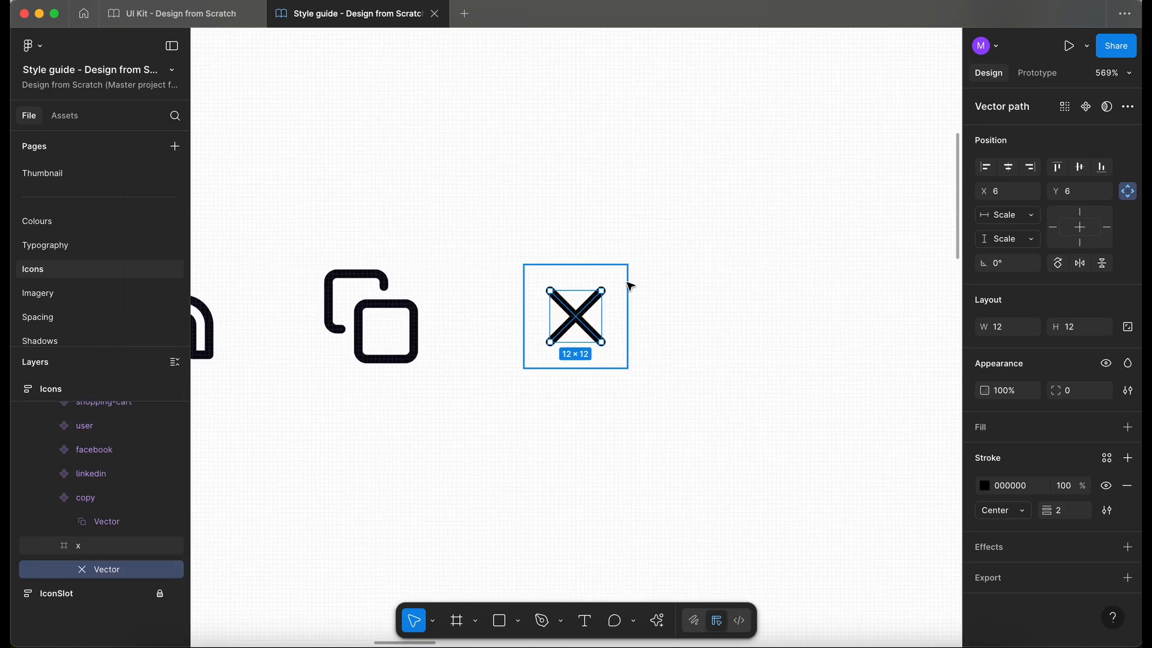
{"action": "scroll", "coordinate": [628, 283], "scroll_direction": "down", "scroll_amount": 6}
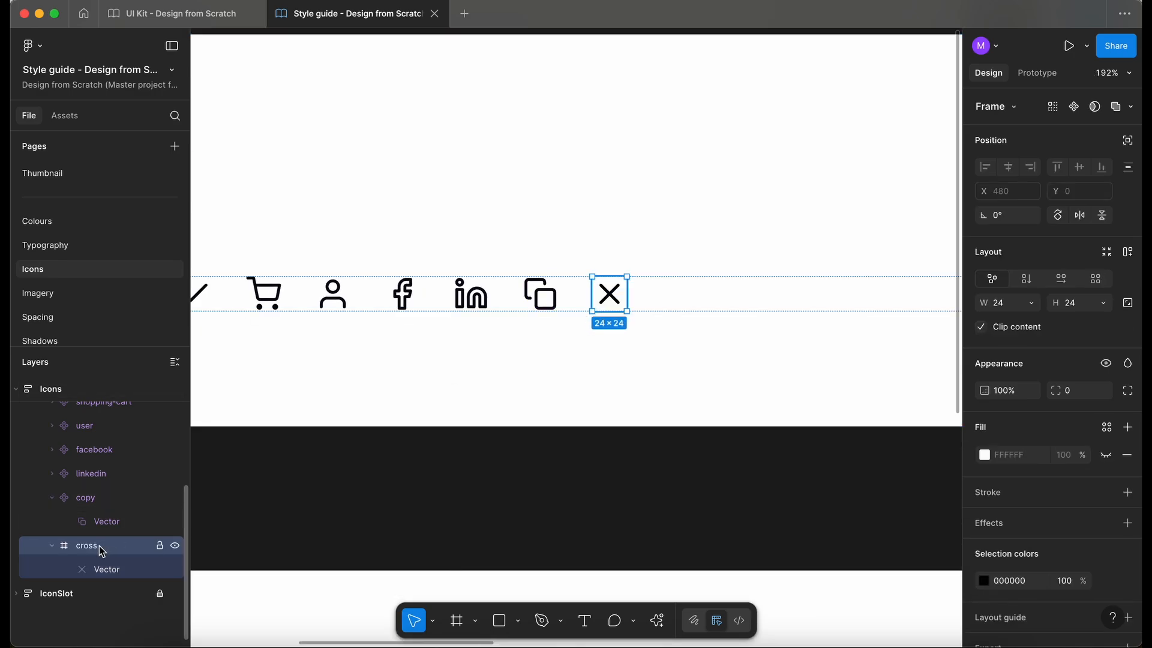
{"action": "key", "text": "super+alt+k"}
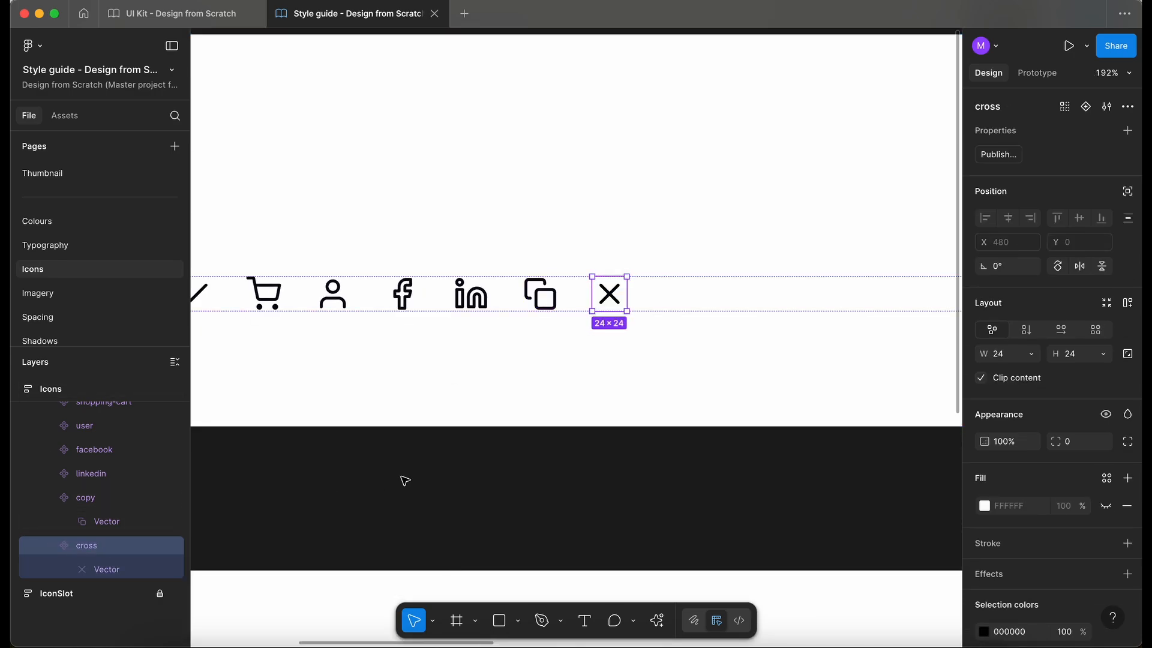
Step: Collapse the Icons frame in the layer list and lock it again
{"action": "scroll", "coordinate": [403, 478], "scroll_direction": "down", "scroll_amount": 4}
{"action": "left_click", "coordinate": [439, 229]}
{"action": "scroll", "coordinate": [438, 226], "scroll_direction": "down", "scroll_amount": 4}
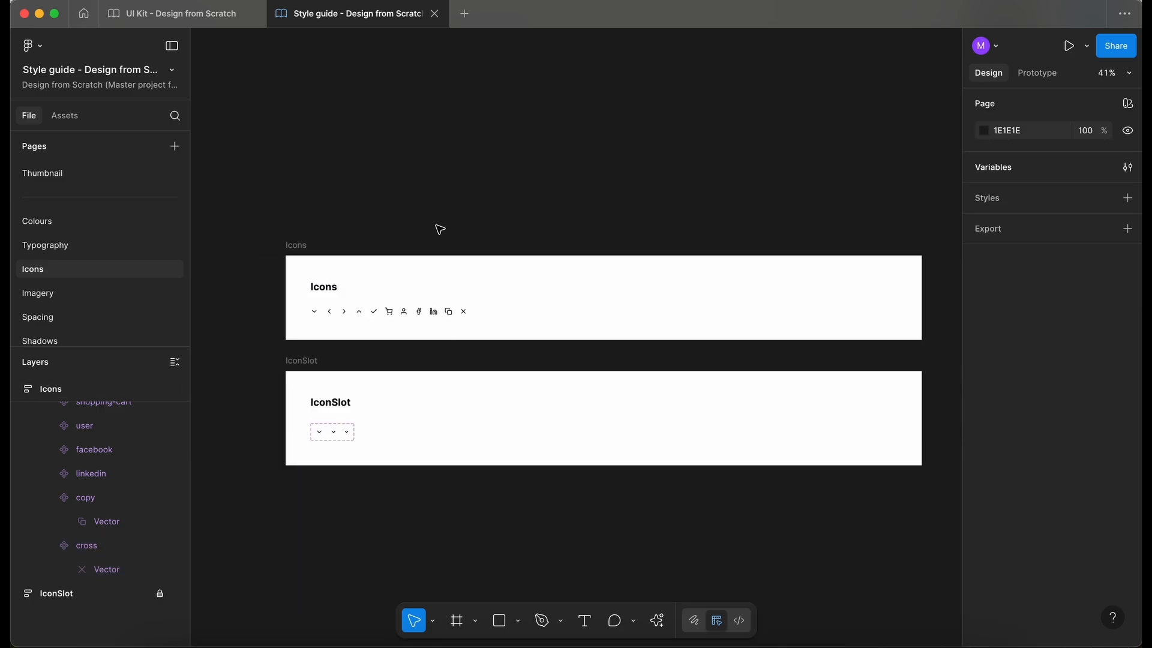
{"action": "scroll", "coordinate": [142, 470], "scroll_direction": "up", "scroll_amount": 3}
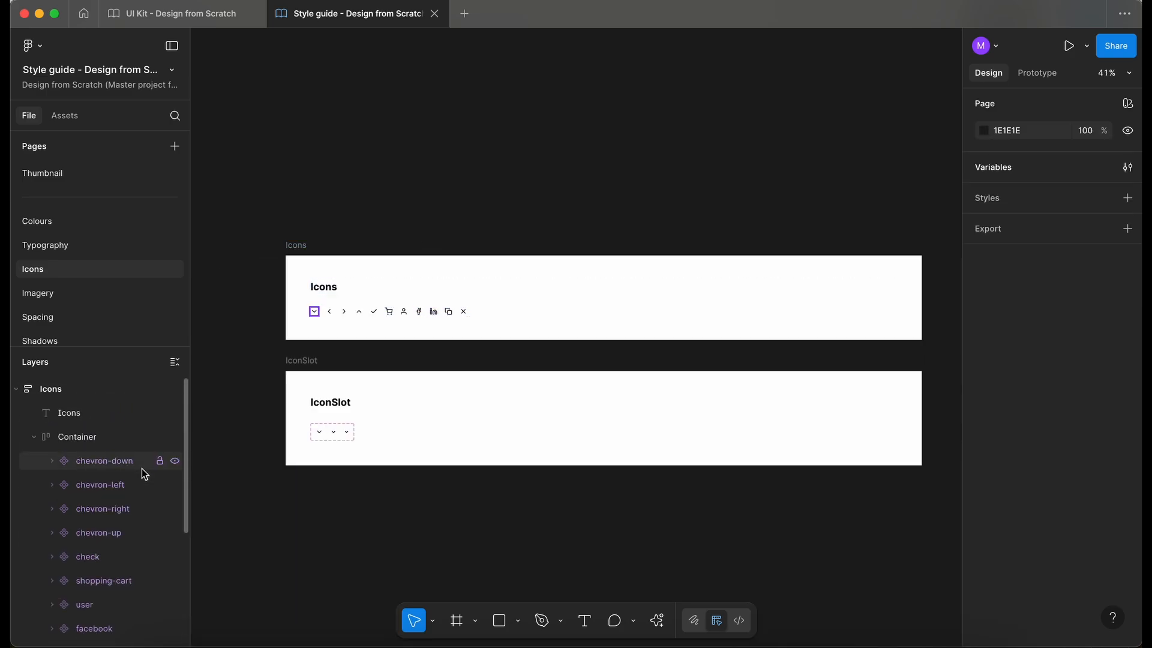
{"action": "left_click", "coordinate": [16, 389]}
{"action": "left_click", "coordinate": [161, 389]}
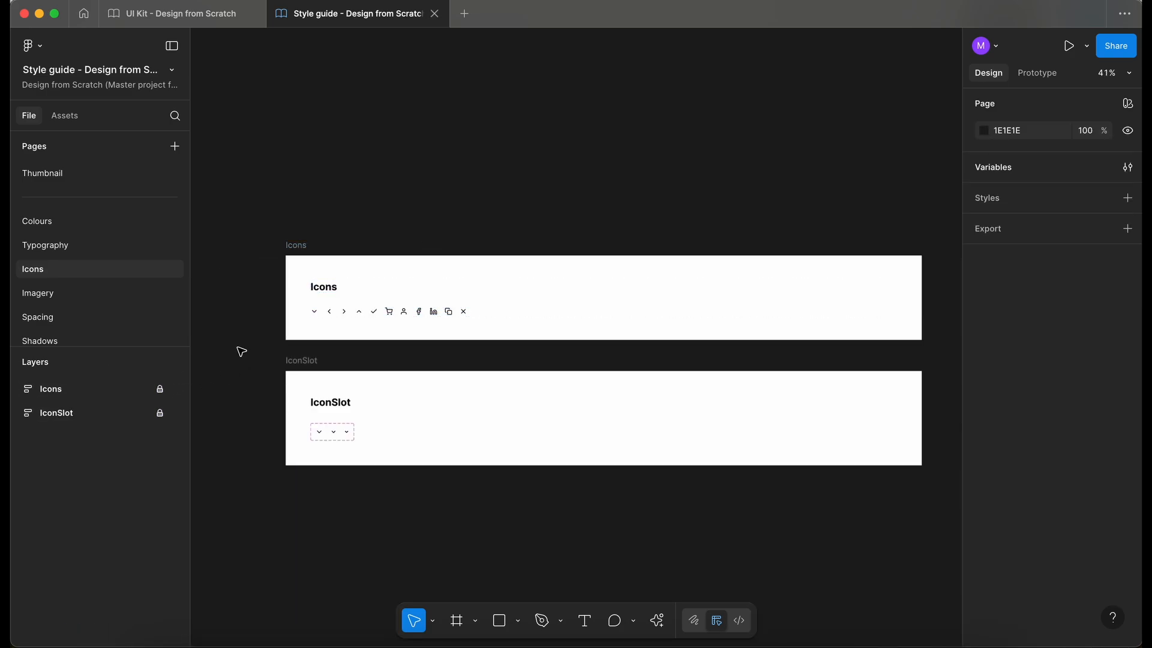
Step: Publish the Style guide library with the added cross component, including a description of the changes
{"action": "left_click", "coordinate": [63, 115]}
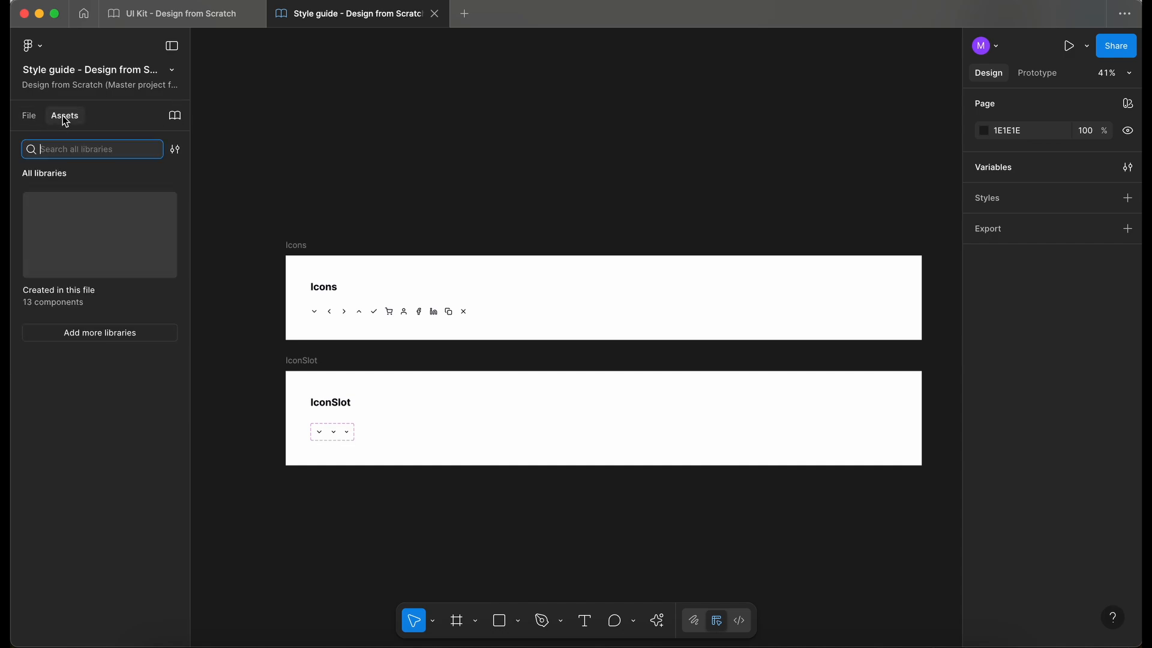
{"action": "left_click", "coordinate": [176, 116]}
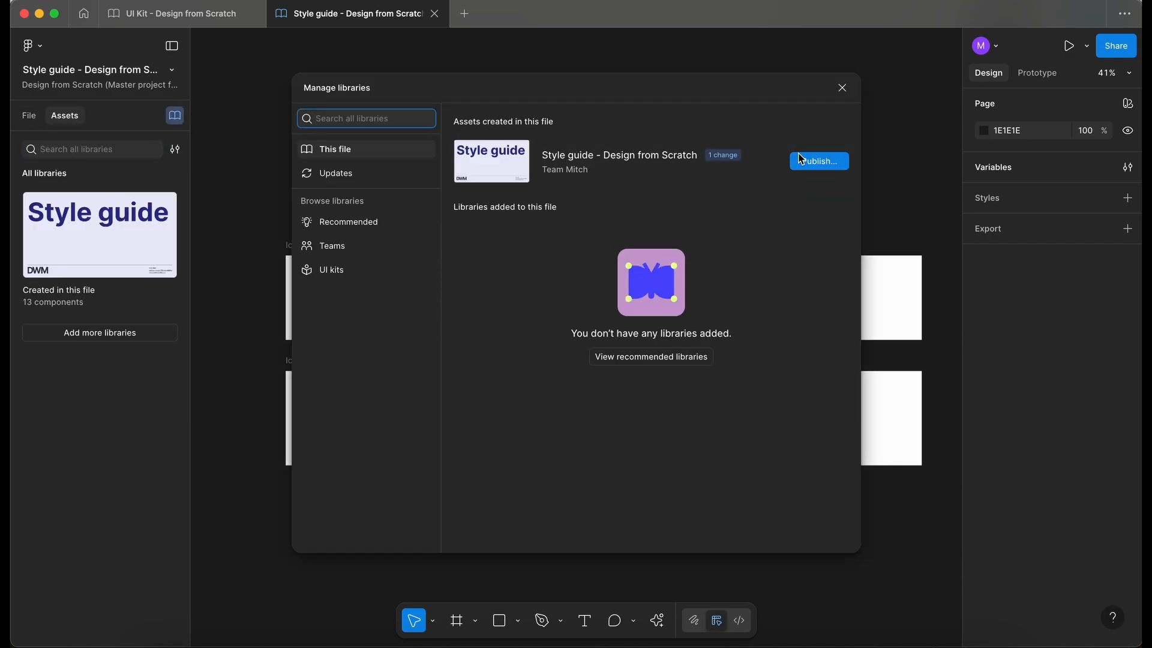
{"action": "left_click", "coordinate": [815, 163]}
{"action": "left_click", "coordinate": [513, 192]}
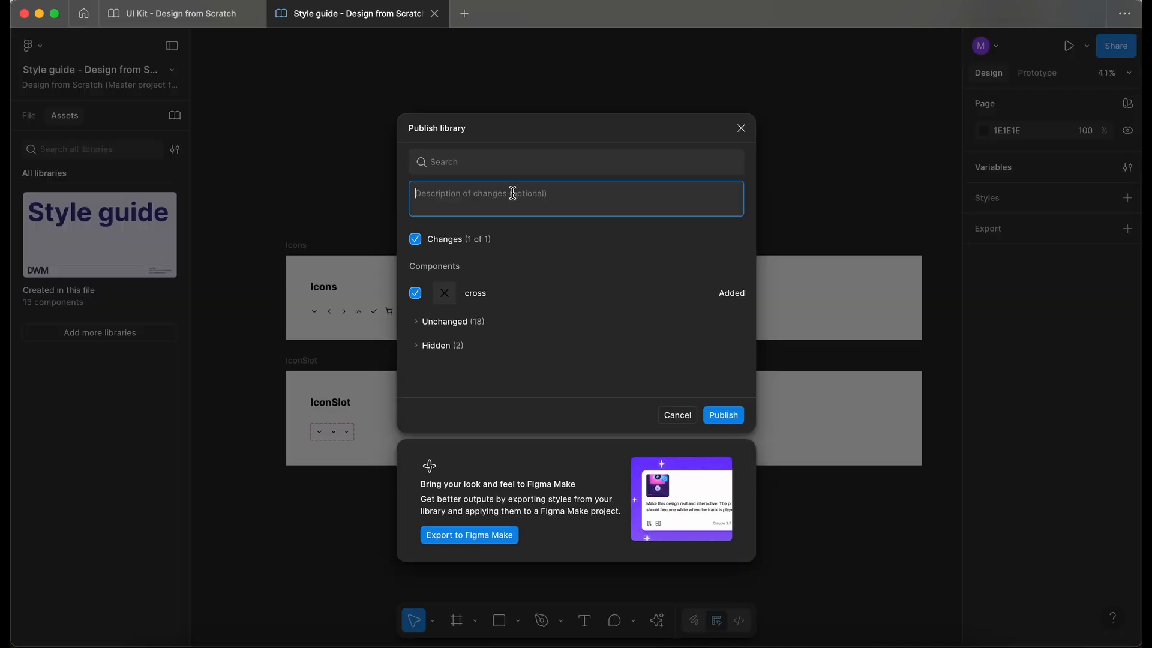
{"action": "type", "text": "A"}
{"action": "left_click", "coordinate": [723, 415]}
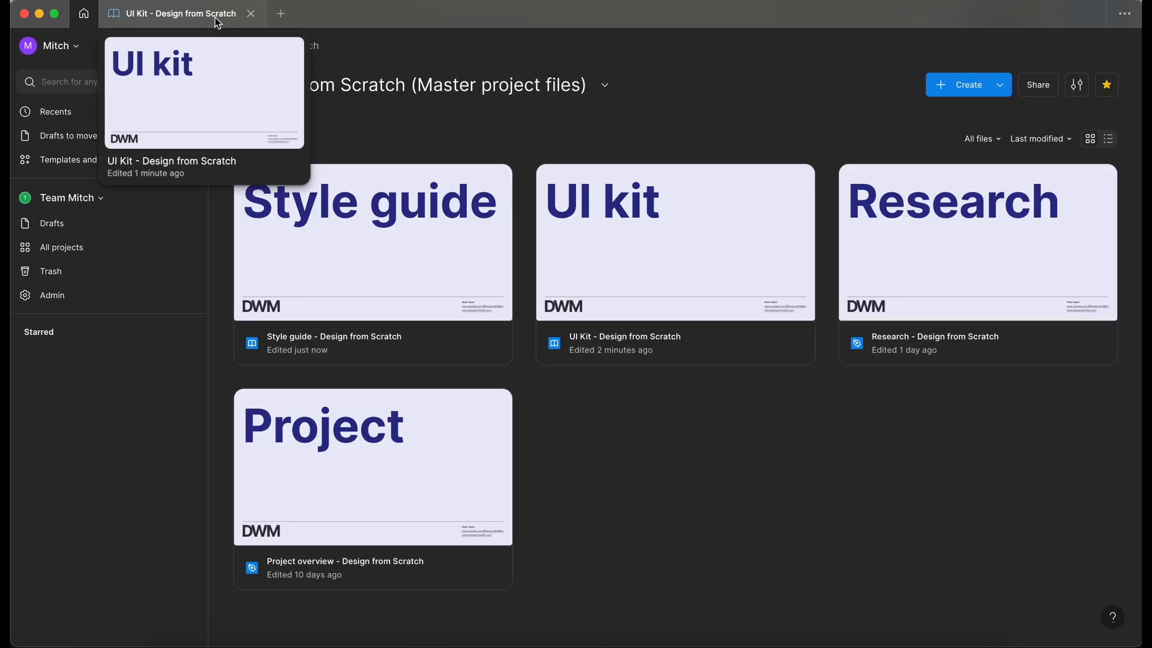
Step: In the UI Kit file, swap the Notification banner's chevron-up icon for the cross icon from the Style guide library
{"action": "left_click", "coordinate": [215, 17]}
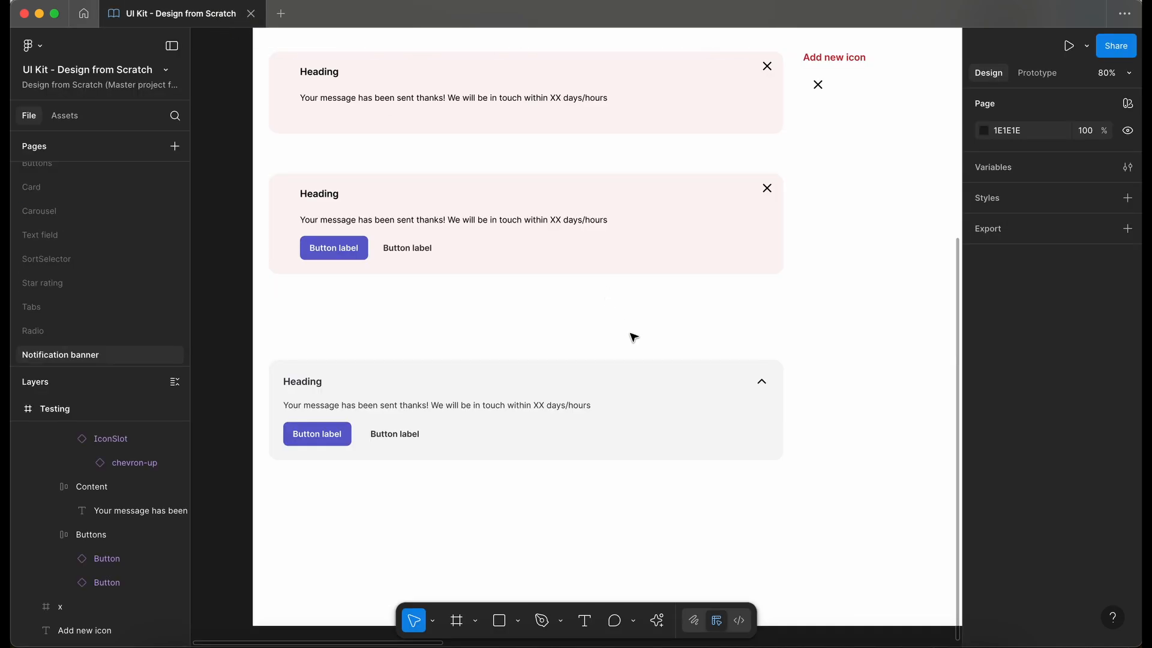
{"action": "left_click", "coordinate": [763, 385], "text": "super"}
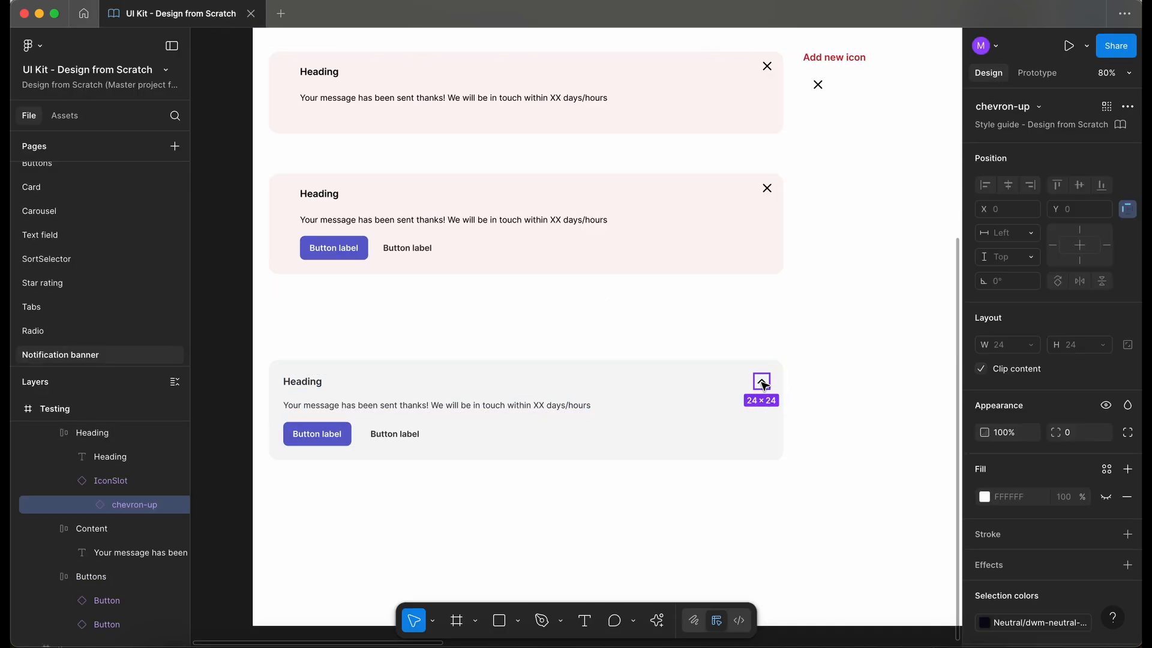
{"action": "left_click", "coordinate": [1020, 108]}
{"action": "type", "text": "cros"}
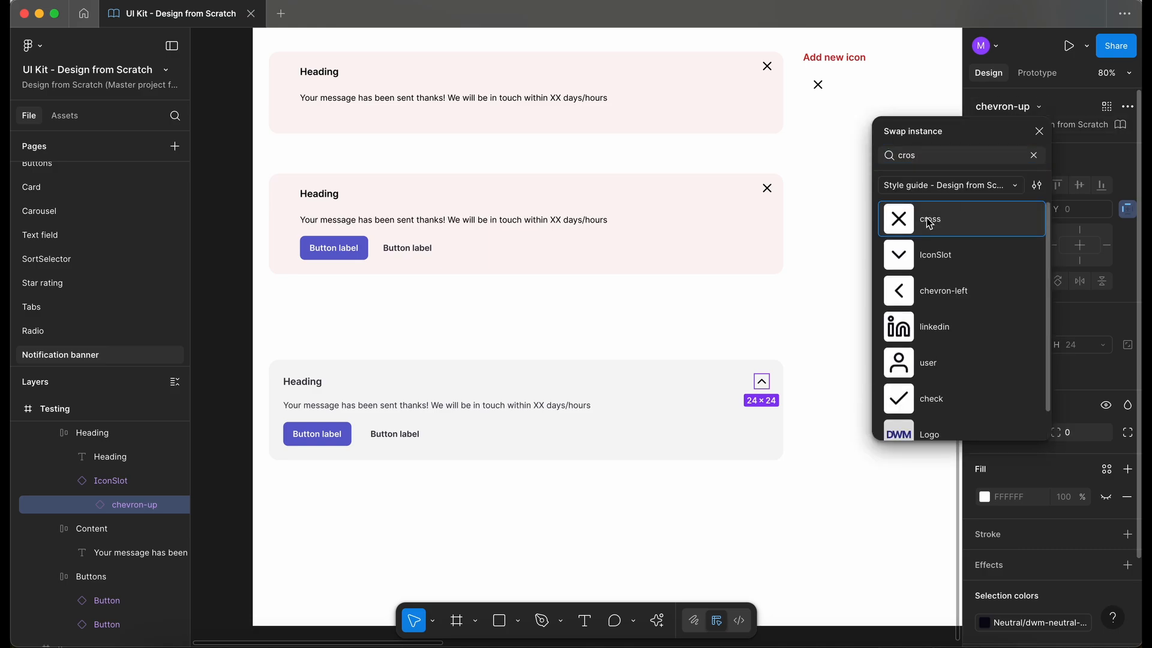
{"action": "left_click", "coordinate": [933, 223]}
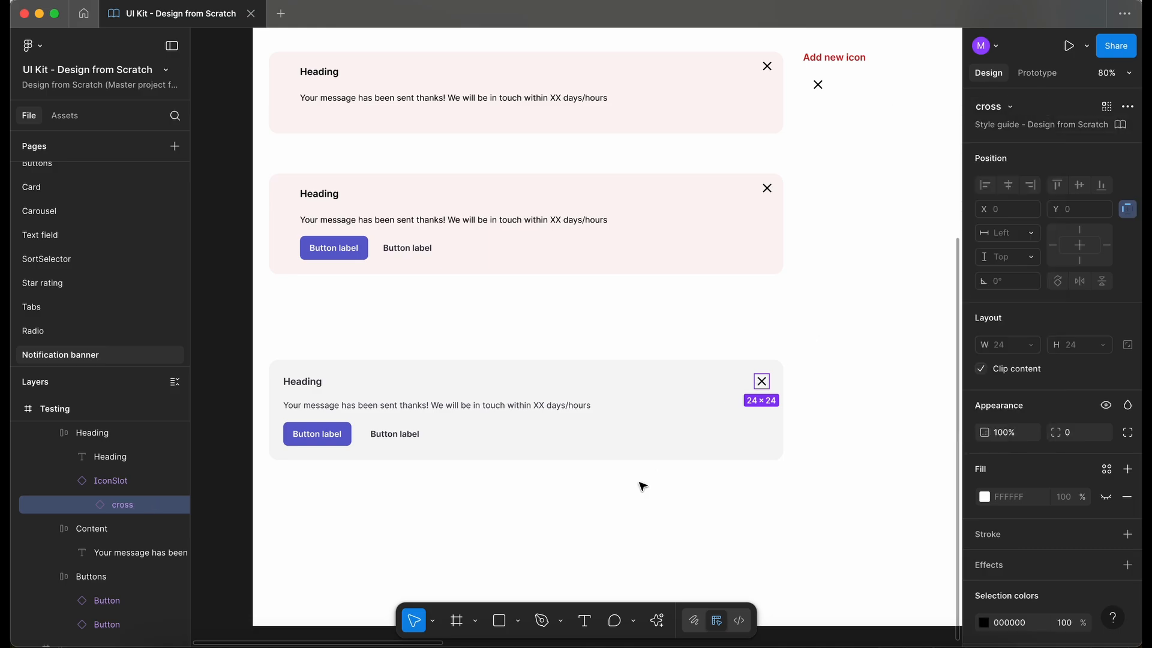
{"action": "left_click", "coordinate": [628, 490]}
{"action": "scroll", "coordinate": [629, 490], "scroll_direction": "up", "scroll_amount": 5}
{"action": "scroll", "coordinate": [629, 490], "scroll_direction": "down", "scroll_amount": 6}
{"action": "scroll", "coordinate": [627, 489], "scroll_direction": "up", "scroll_amount": 2}
Step: Widen the Testing frame by extending its left edge and move the grey Notification banner into the free space beside the reference banners
{"action": "left_click", "coordinate": [393, 490]}
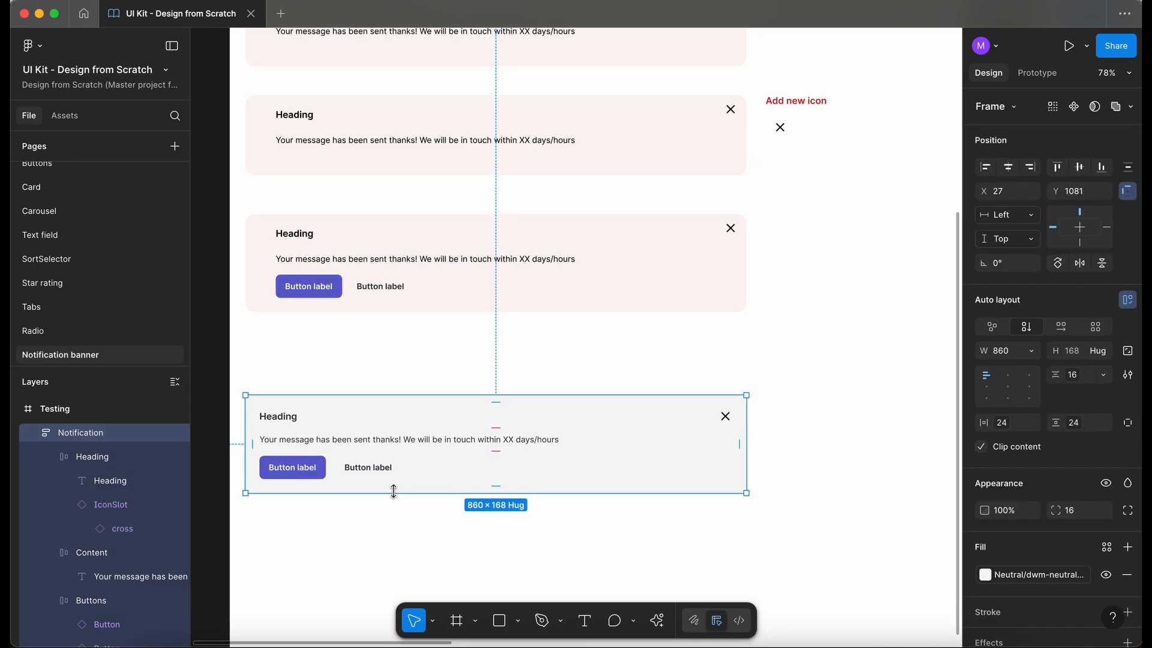
{"action": "scroll", "coordinate": [394, 491], "scroll_direction": "down", "scroll_amount": 6}
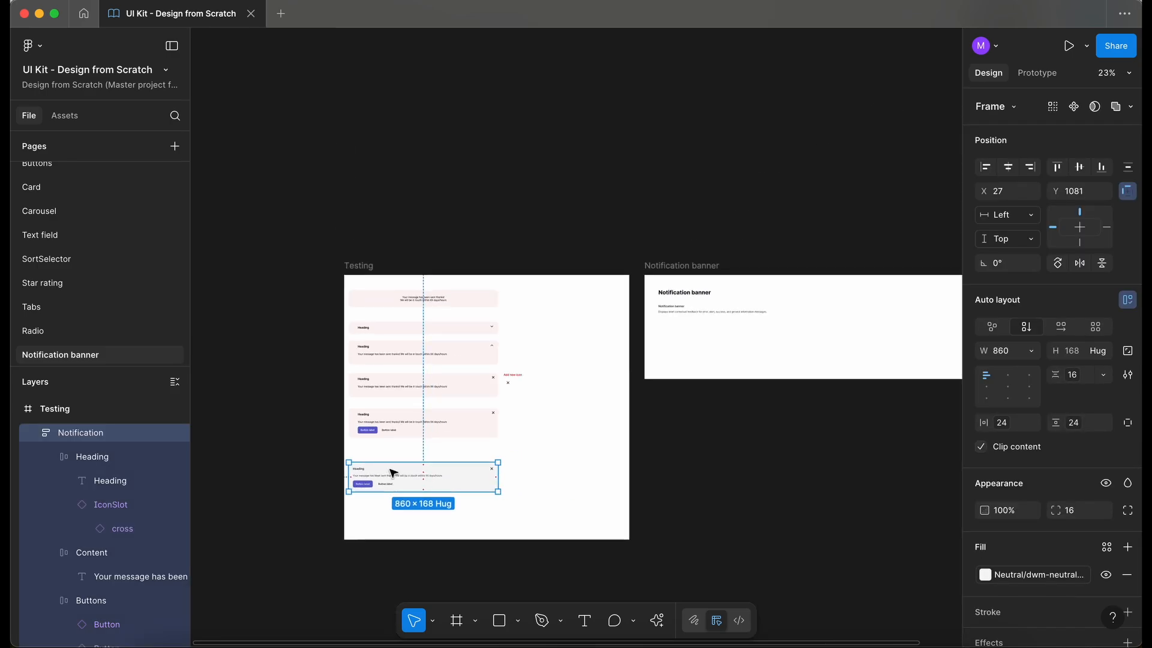
{"action": "left_click", "coordinate": [360, 265]}
{"action": "left_click_drag", "start_coordinate": [308, 371], "coordinate": [228, 372]}
{"action": "scroll", "coordinate": [229, 380], "scroll_direction": "left", "scroll_amount": 4}
{"action": "scroll", "coordinate": [229, 380], "scroll_direction": "down", "scroll_amount": 2}
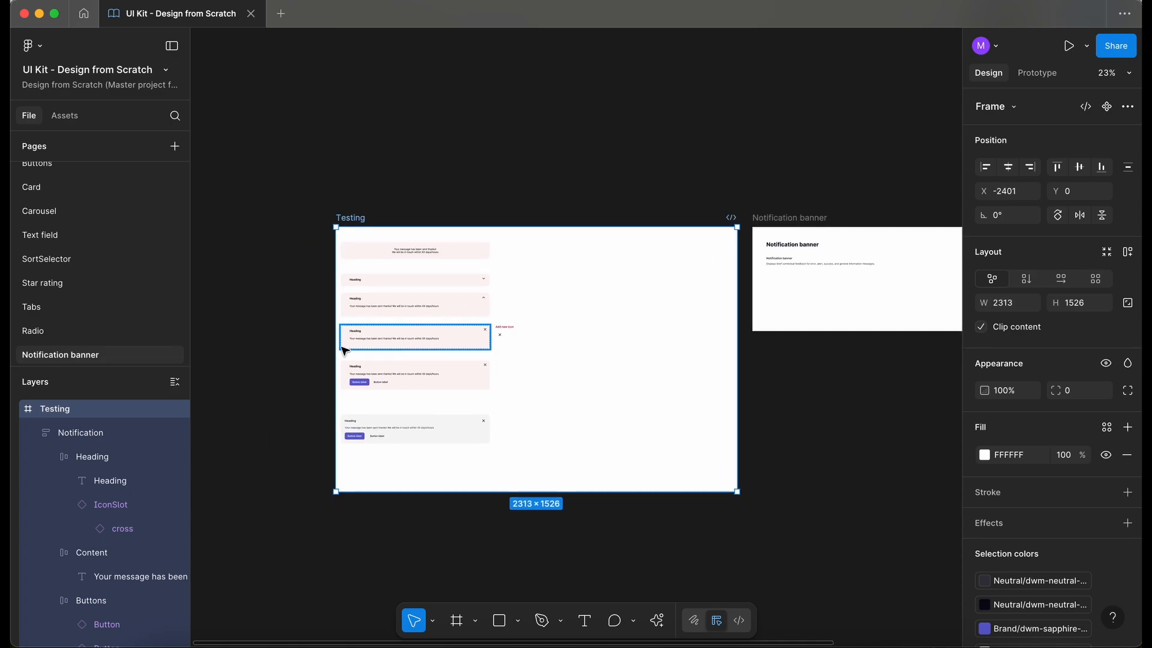
{"action": "left_click_drag", "start_coordinate": [335, 348], "coordinate": [260, 349]}
{"action": "left_click_drag", "start_coordinate": [363, 435], "coordinate": [663, 299]}
{"action": "scroll", "coordinate": [664, 298], "scroll_direction": "up", "scroll_amount": 4}
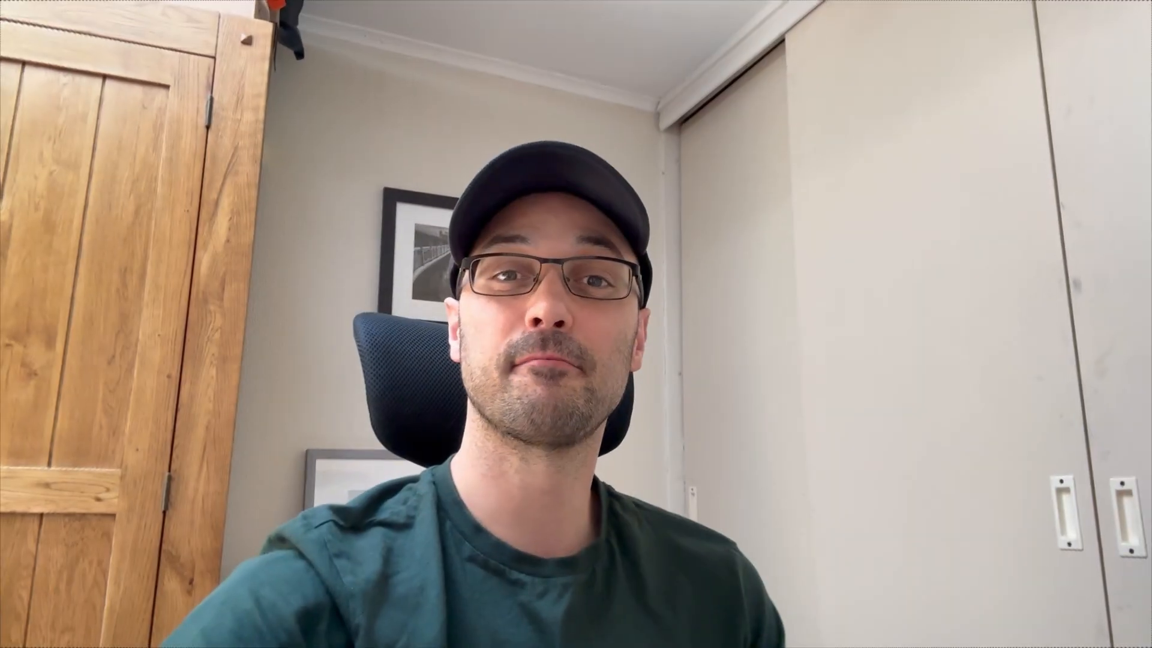